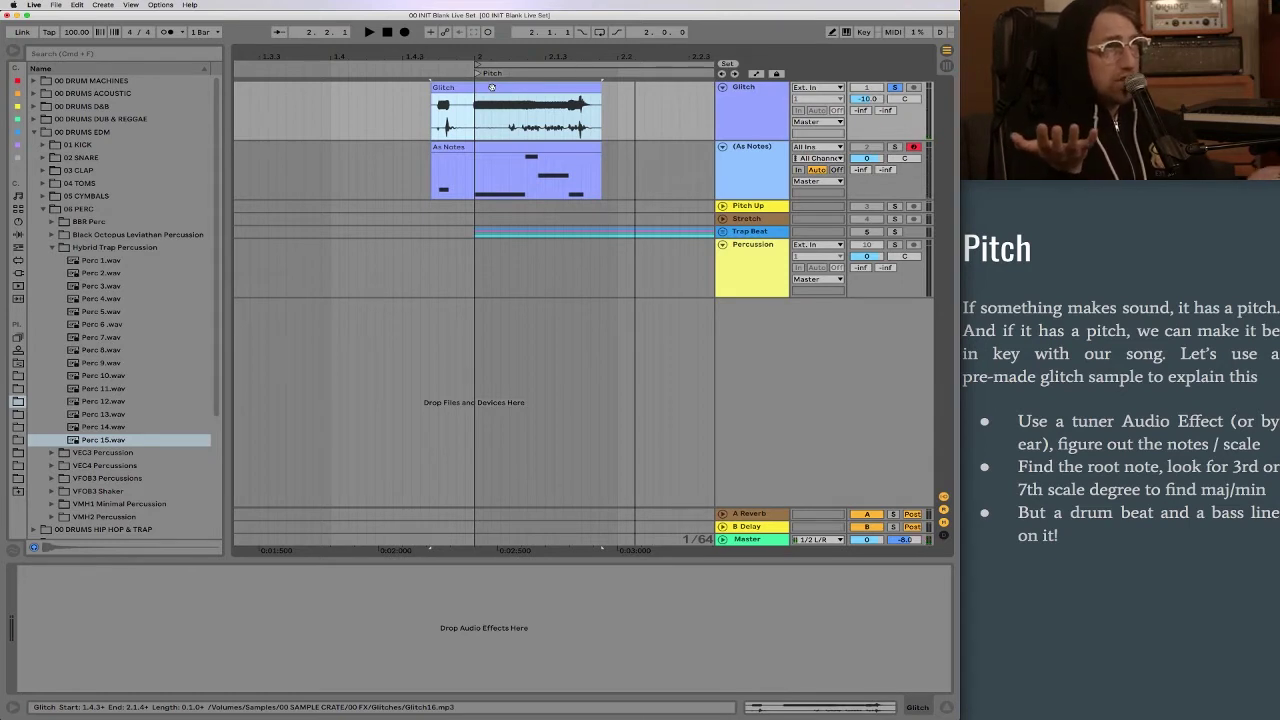
Audition the Glitch clip and the As Notes piano clip in turn, soloing each track to compare them.
{"action": "left_click", "coordinate": [521, 103]}
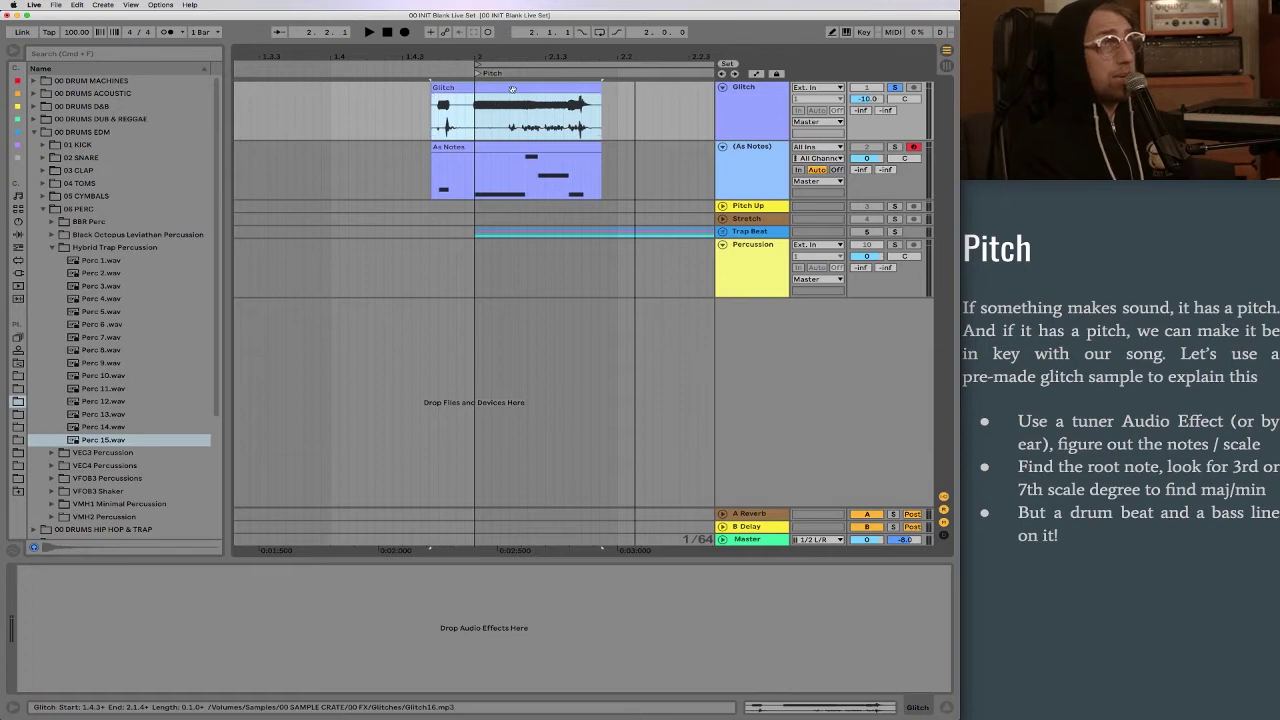
{"action": "scroll", "coordinate": [527, 150], "scroll_direction": "left", "scroll_amount": 1}
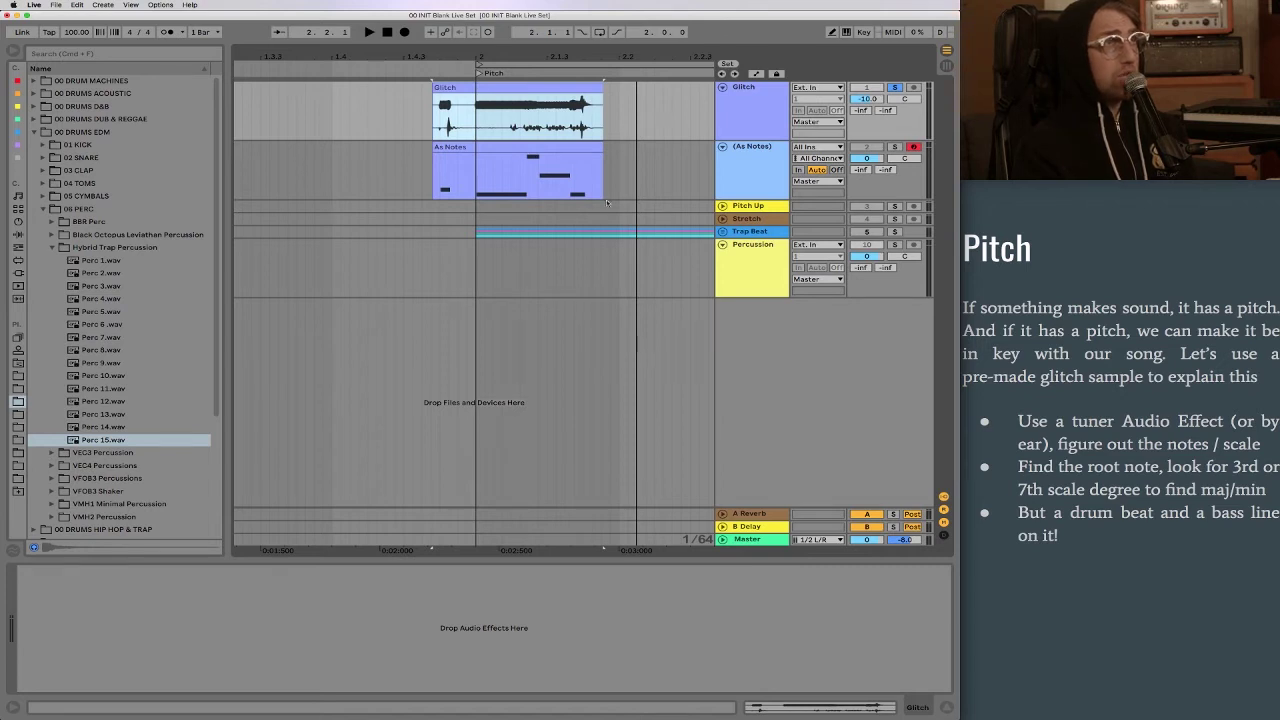
{"action": "left_click", "coordinate": [545, 157]}
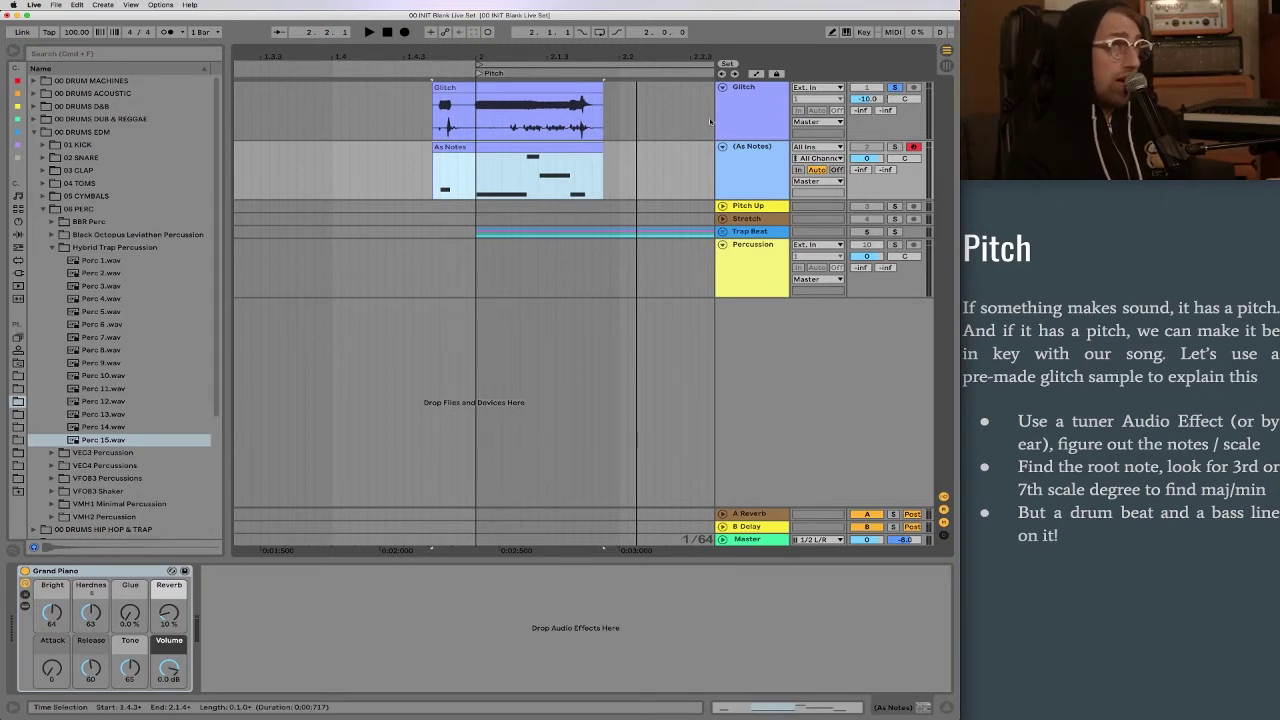
{"action": "key", "text": "space"}
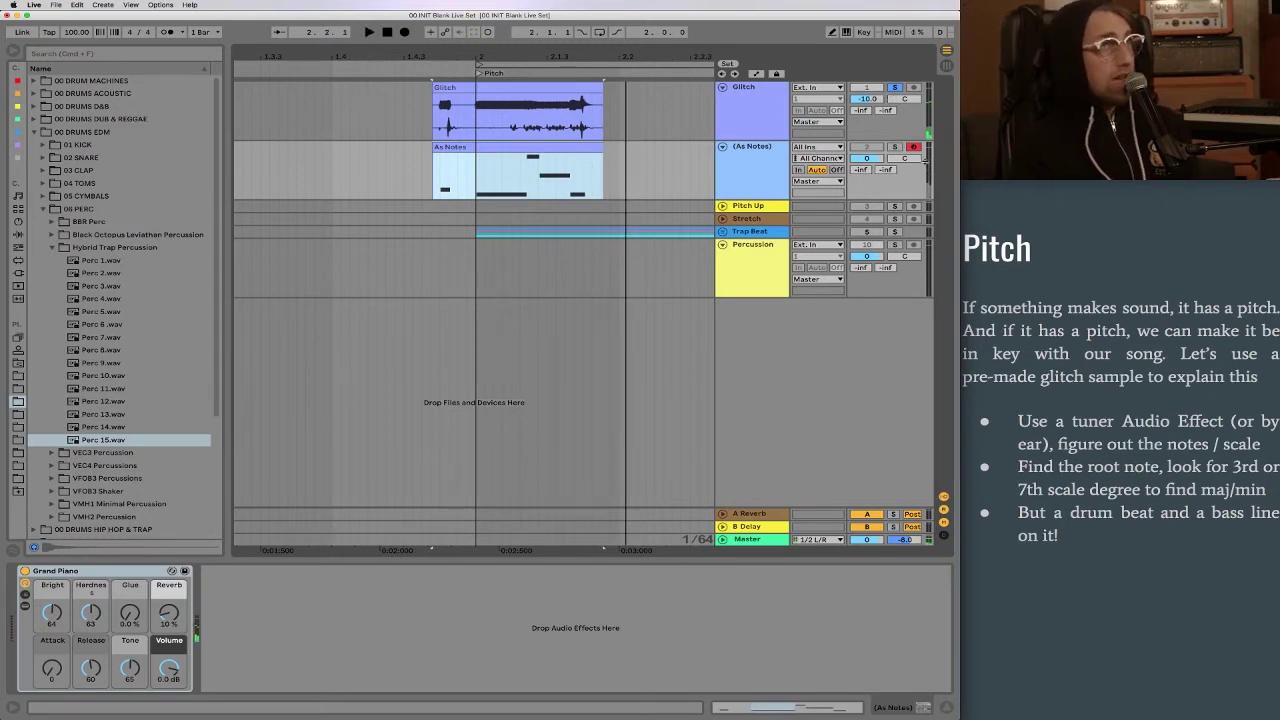
{"action": "left_click", "coordinate": [897, 148]}
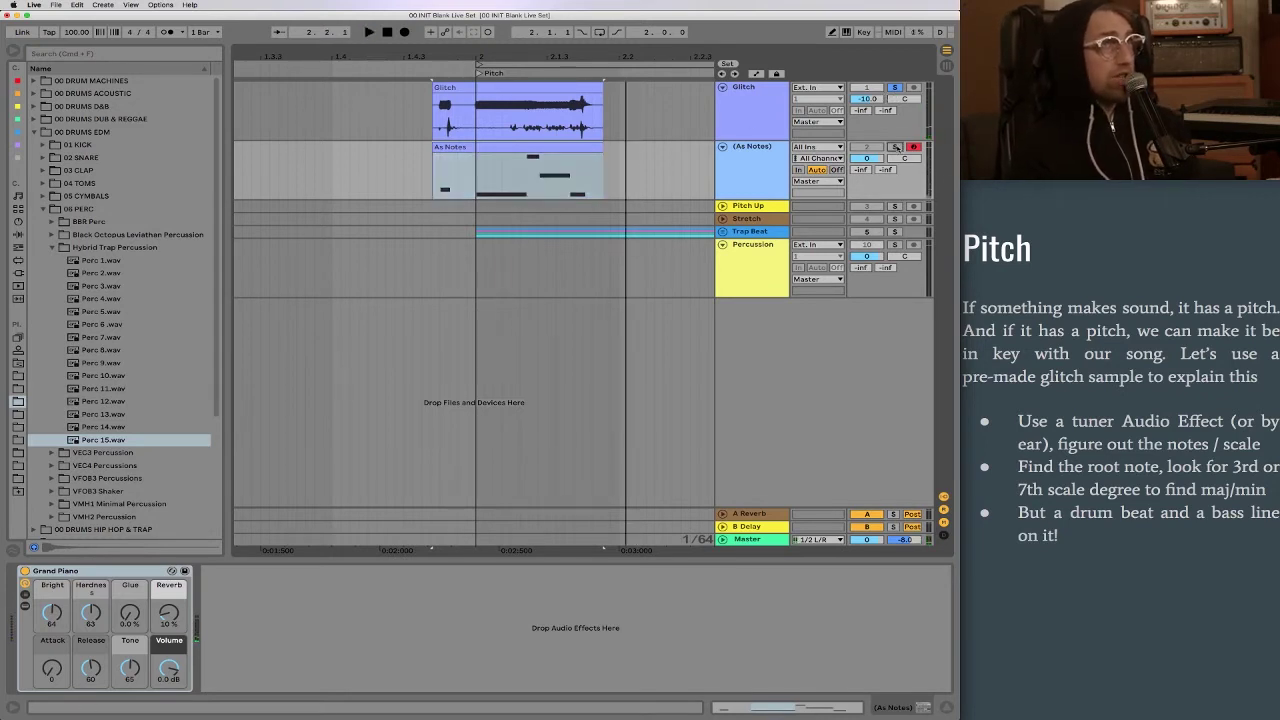
{"action": "left_click", "coordinate": [507, 147]}
{"action": "key", "text": "space"}
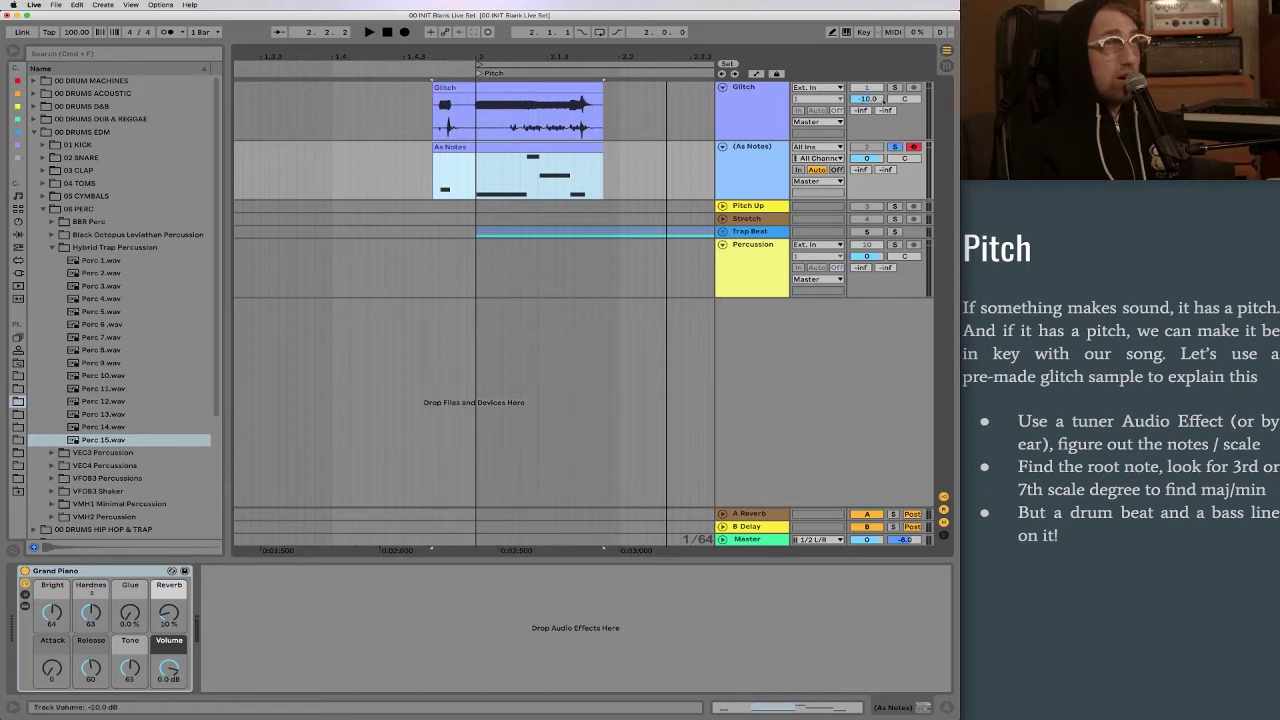
{"action": "left_click", "coordinate": [895, 147]}
{"action": "key", "text": "space"}
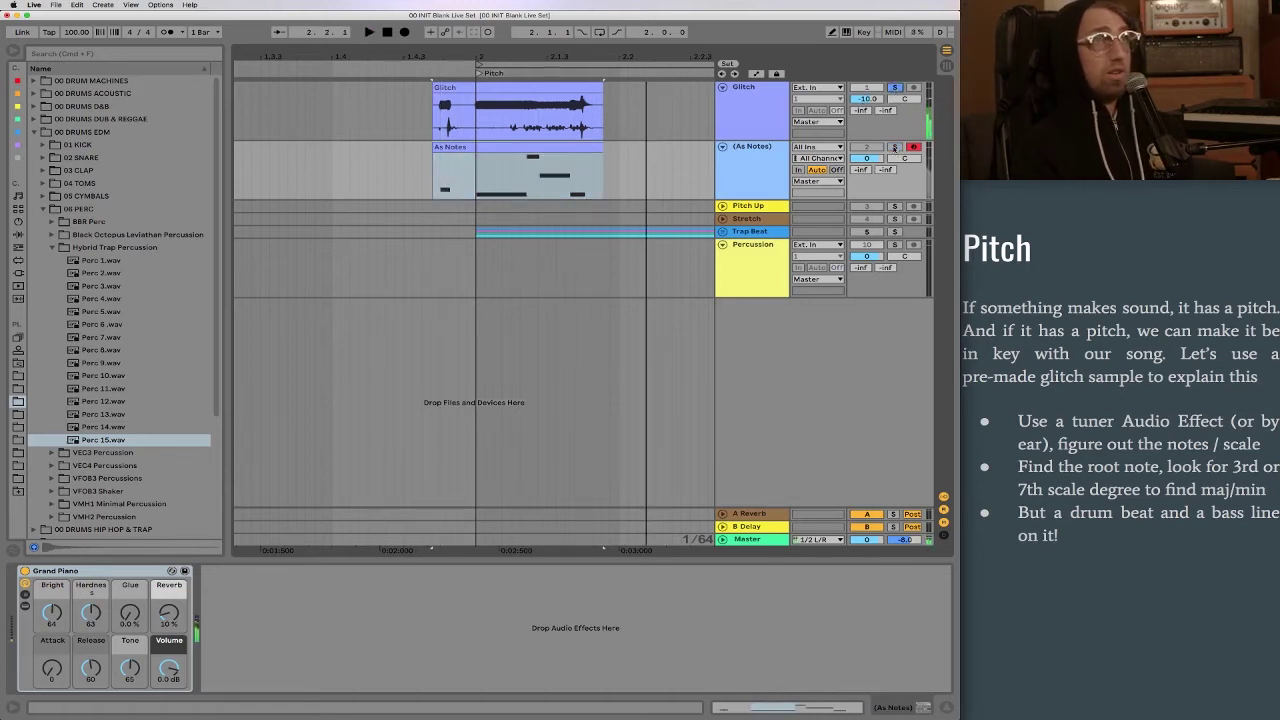
Open the As Notes clip in the note editor and audition its long F5 note.
{"action": "double_click", "coordinate": [531, 146]}
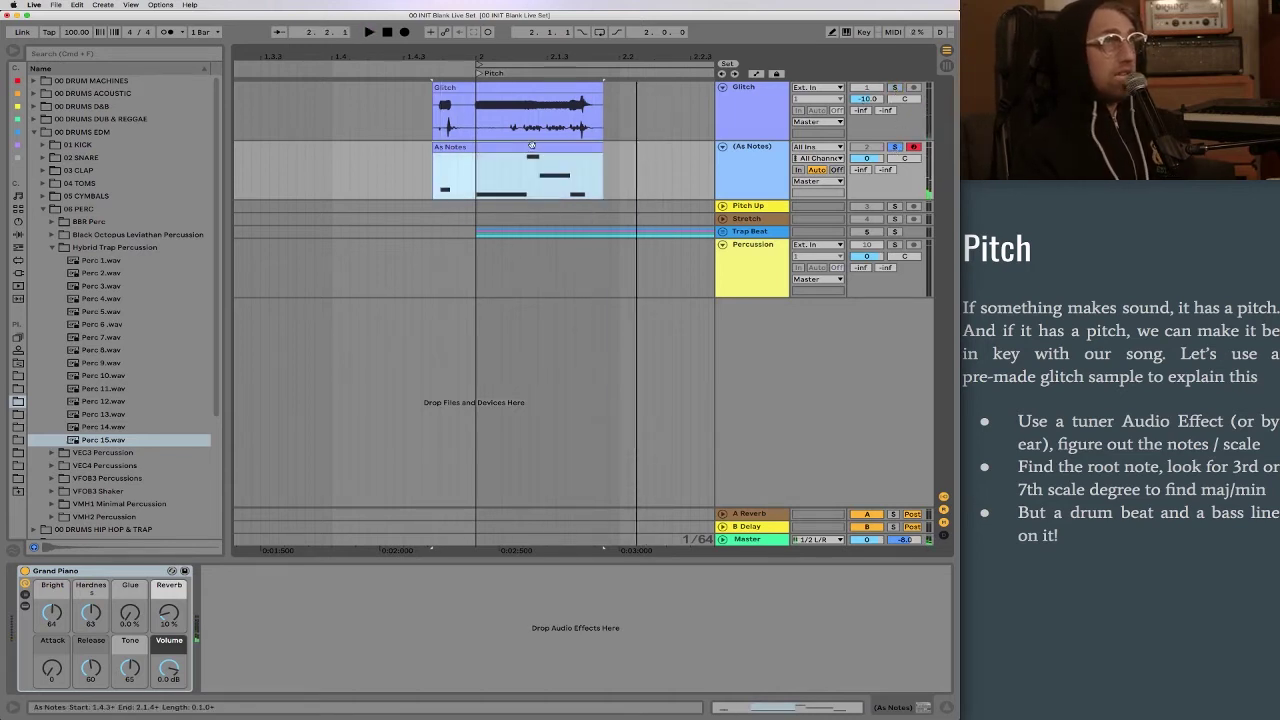
{"action": "left_click", "coordinate": [563, 616]}
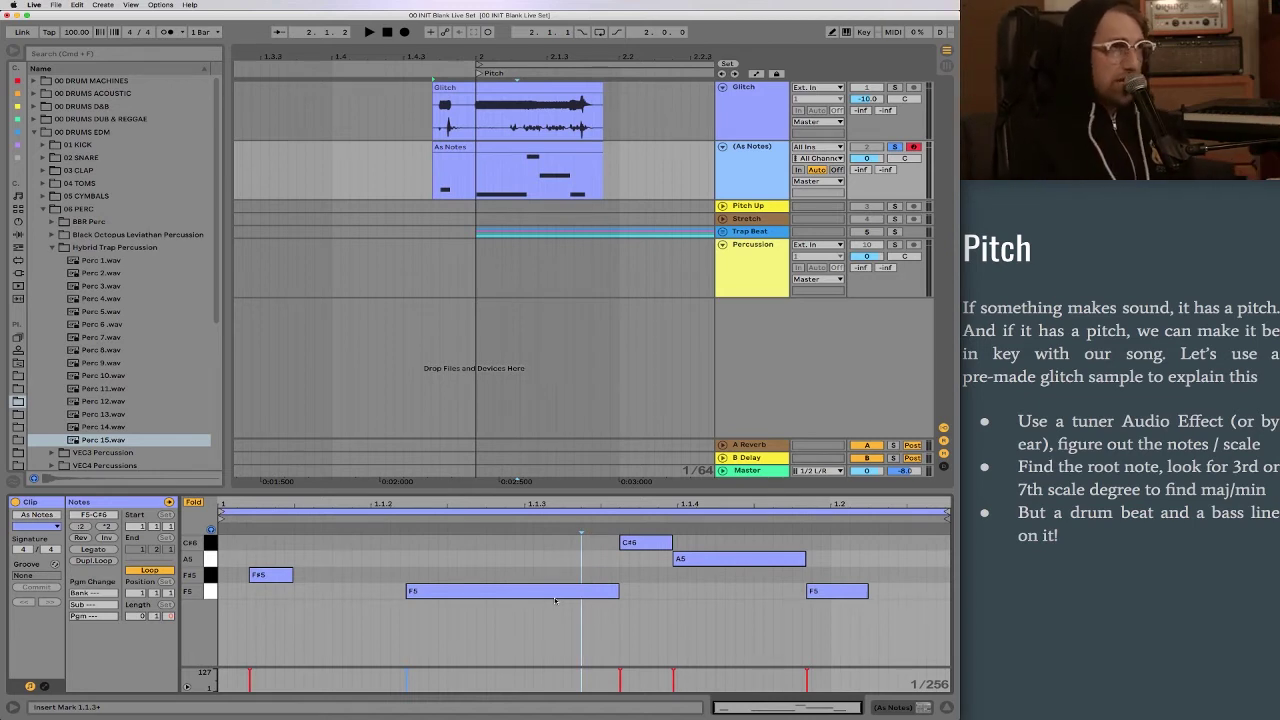
{"action": "left_click", "coordinate": [488, 591]}
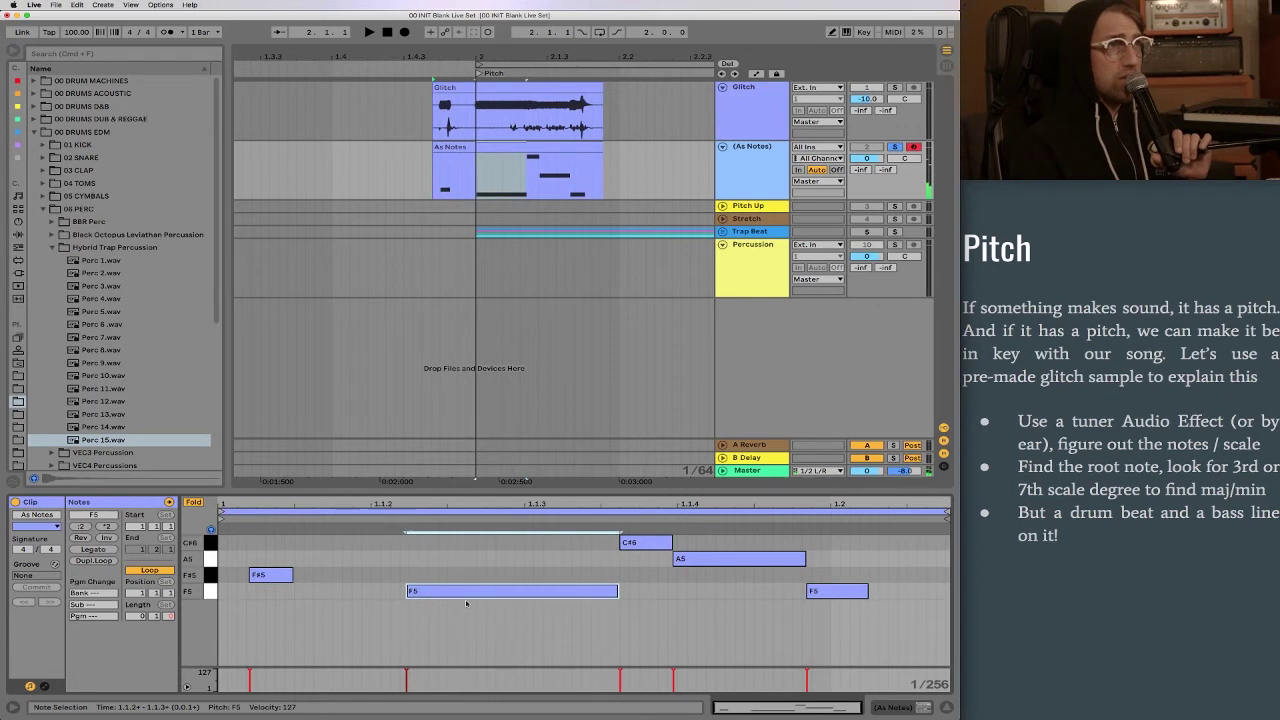
Open the first Glitch clip and play it against the As Notes clip to compare their pitches.
{"action": "left_click", "coordinate": [546, 88]}
{"action": "key", "text": "space"}
{"action": "key", "text": "space"}
{"action": "key", "text": "space"}
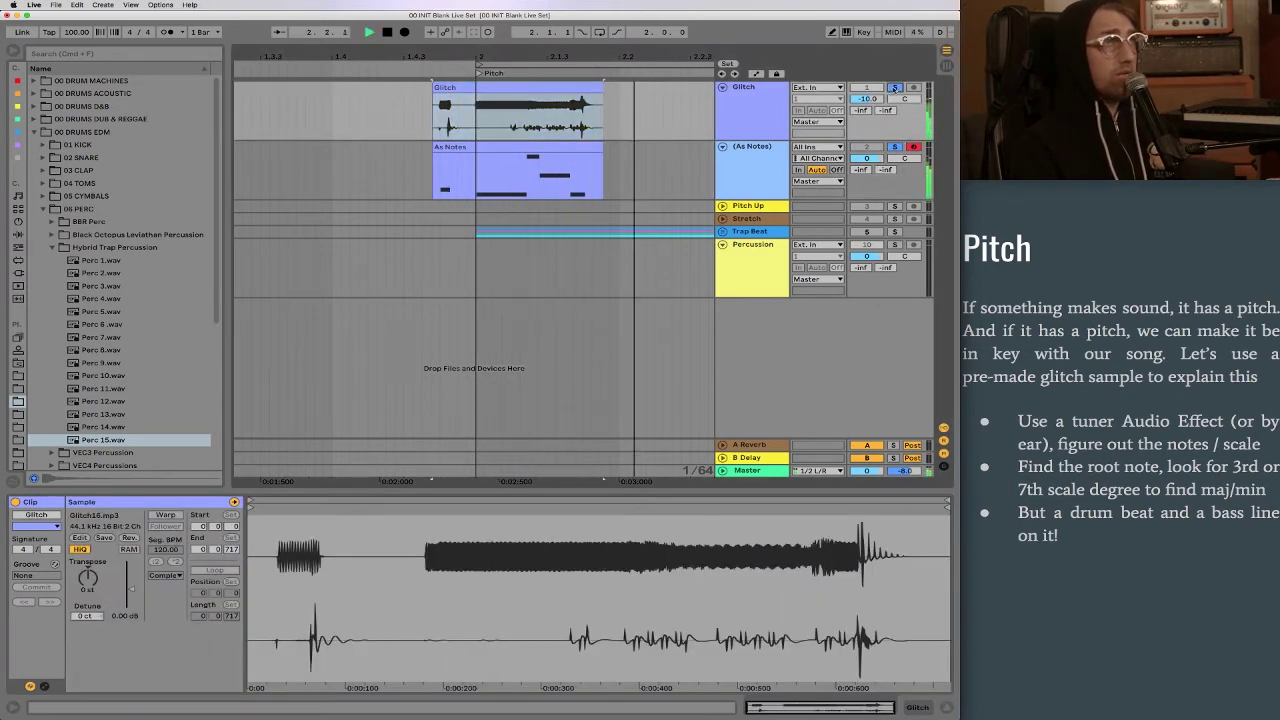
Turn on the arrangement loop over the Pitch section.
{"action": "left_click_drag", "start_coordinate": [579, 54], "coordinate": [346, 10]}
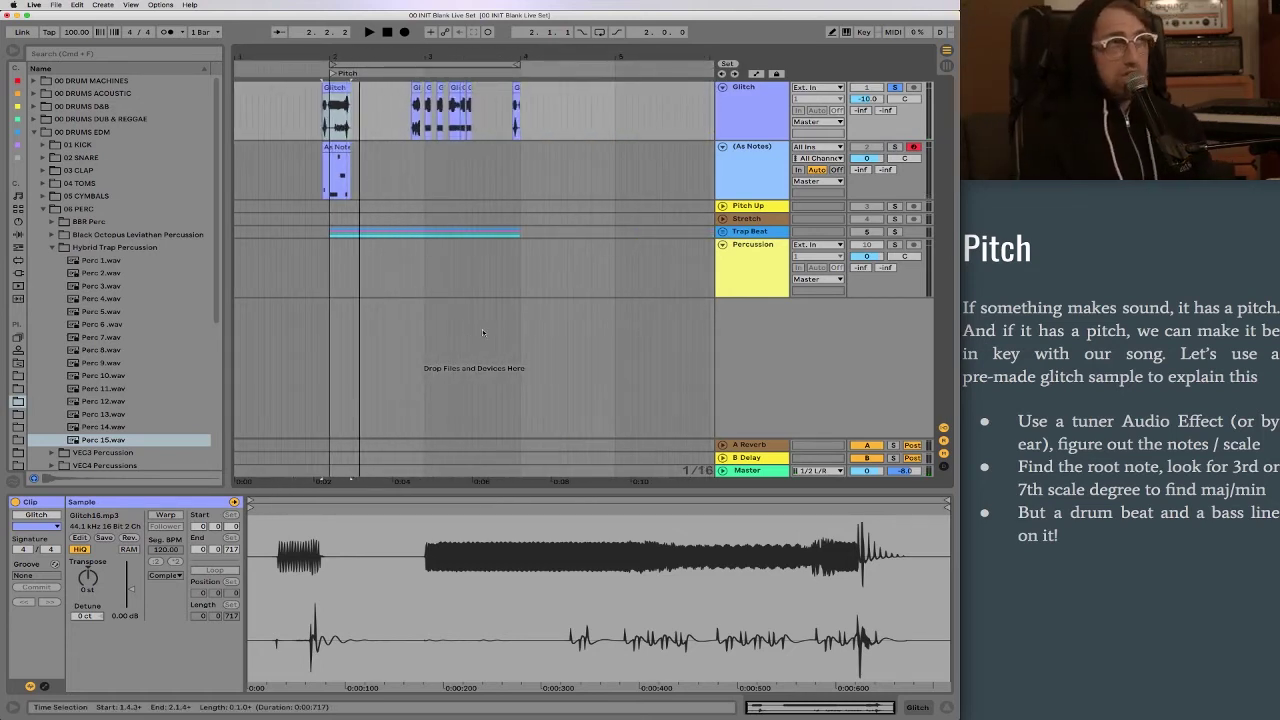
{"action": "scroll", "coordinate": [336, 90], "scroll_direction": "right", "scroll_amount": 1}
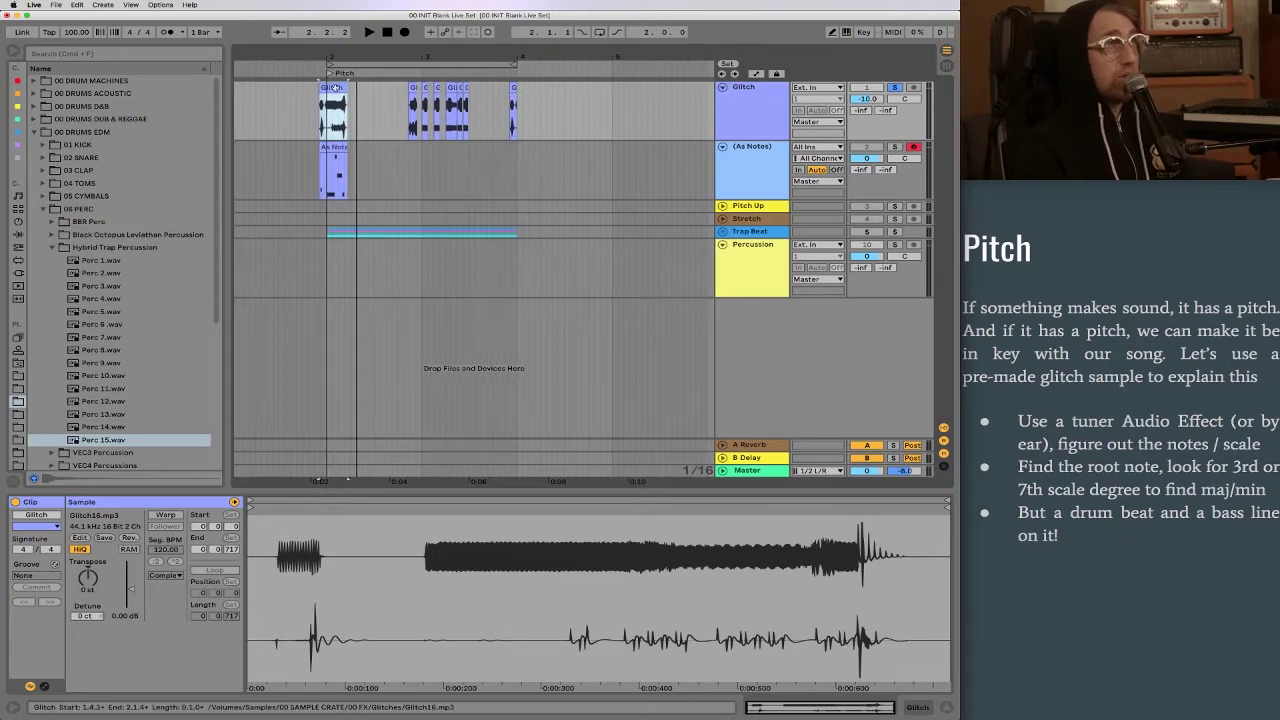
{"action": "left_click", "coordinate": [598, 32]}
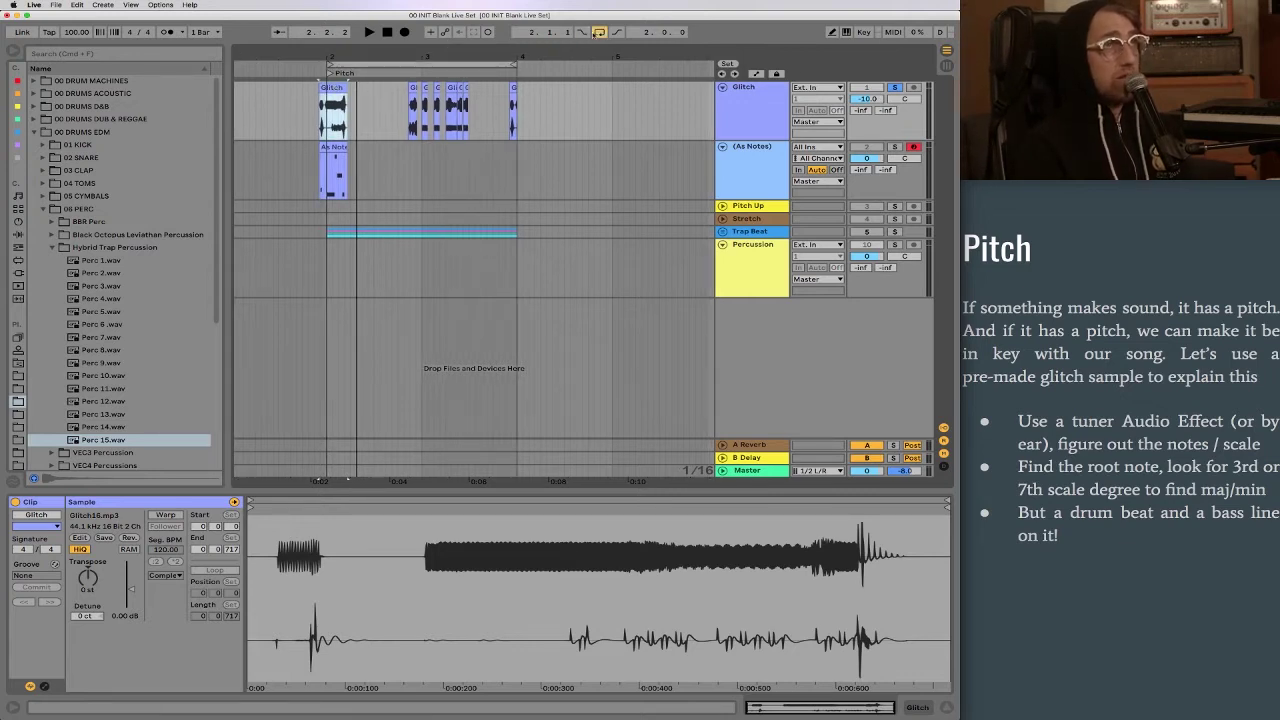
Unsolo the Glitch track, activate it with the Trap Beat and Percussion tracks, and play them together.
{"action": "left_click", "coordinate": [893, 90]}
{"action": "left_click", "coordinate": [867, 88]}
{"action": "key", "text": "space"}
{"action": "left_click", "coordinate": [867, 244]}
{"action": "key", "text": "space"}
{"action": "left_click", "coordinate": [867, 231]}
{"action": "key", "text": "space"}
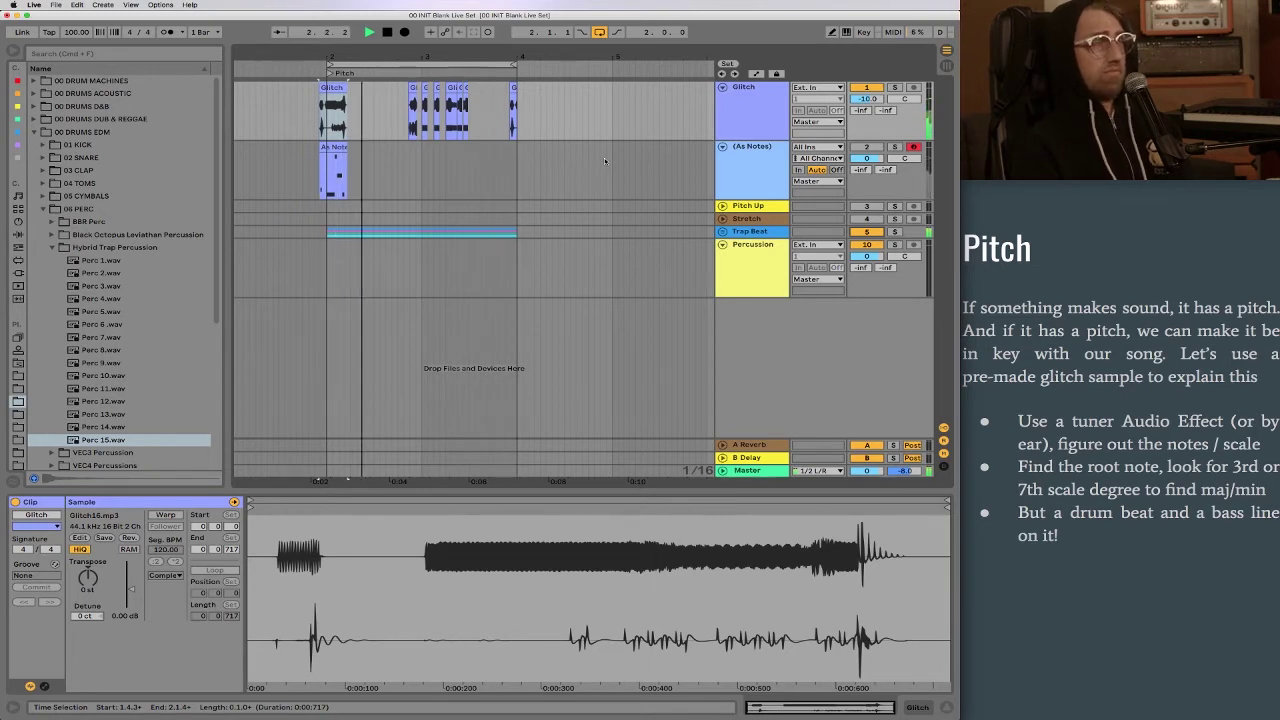
{"action": "key", "text": "space"}
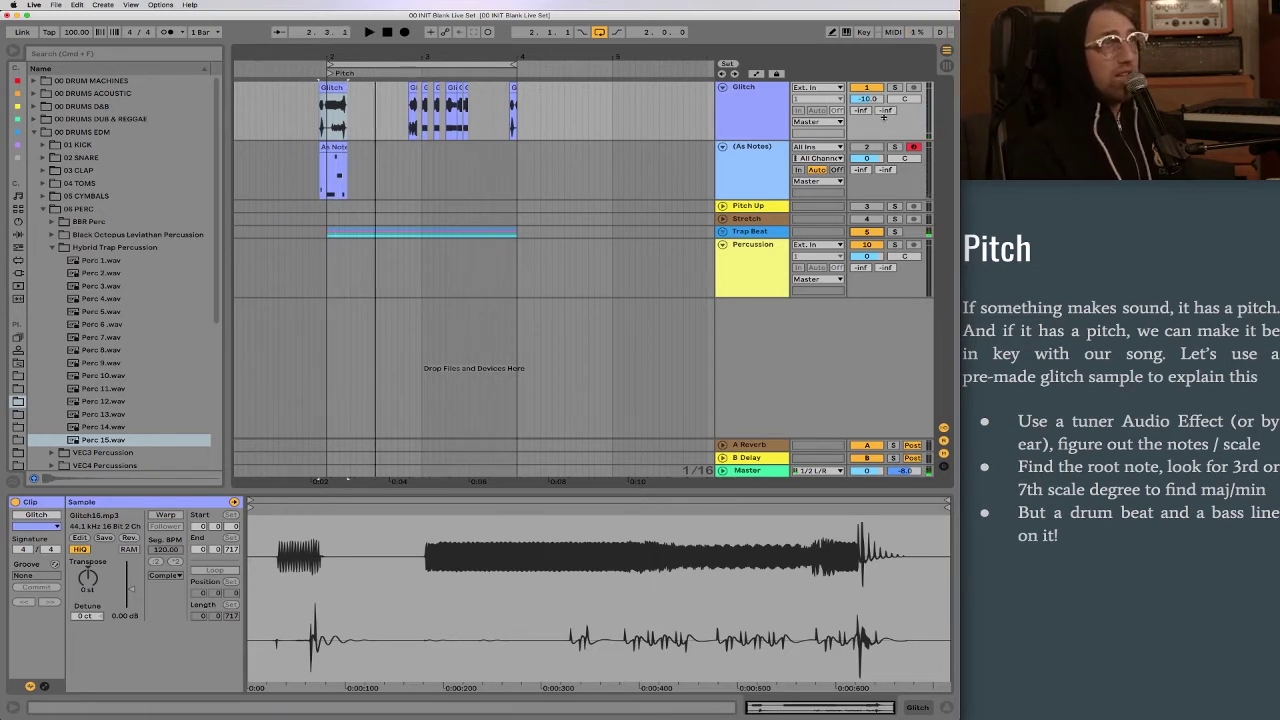
Set the Glitch track's B Delay send to -12 dB and play the section.
{"action": "left_click_drag", "start_coordinate": [886, 114], "coordinate": [886, 104]}
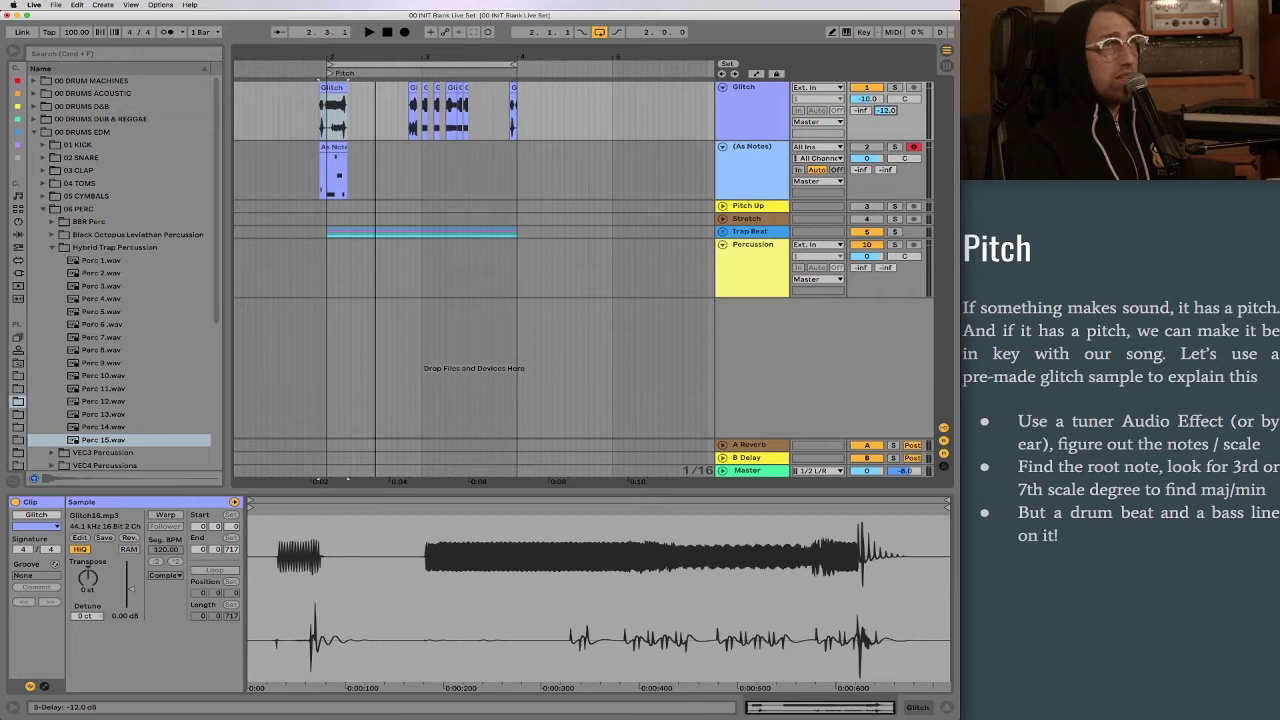
{"action": "key", "text": "space"}
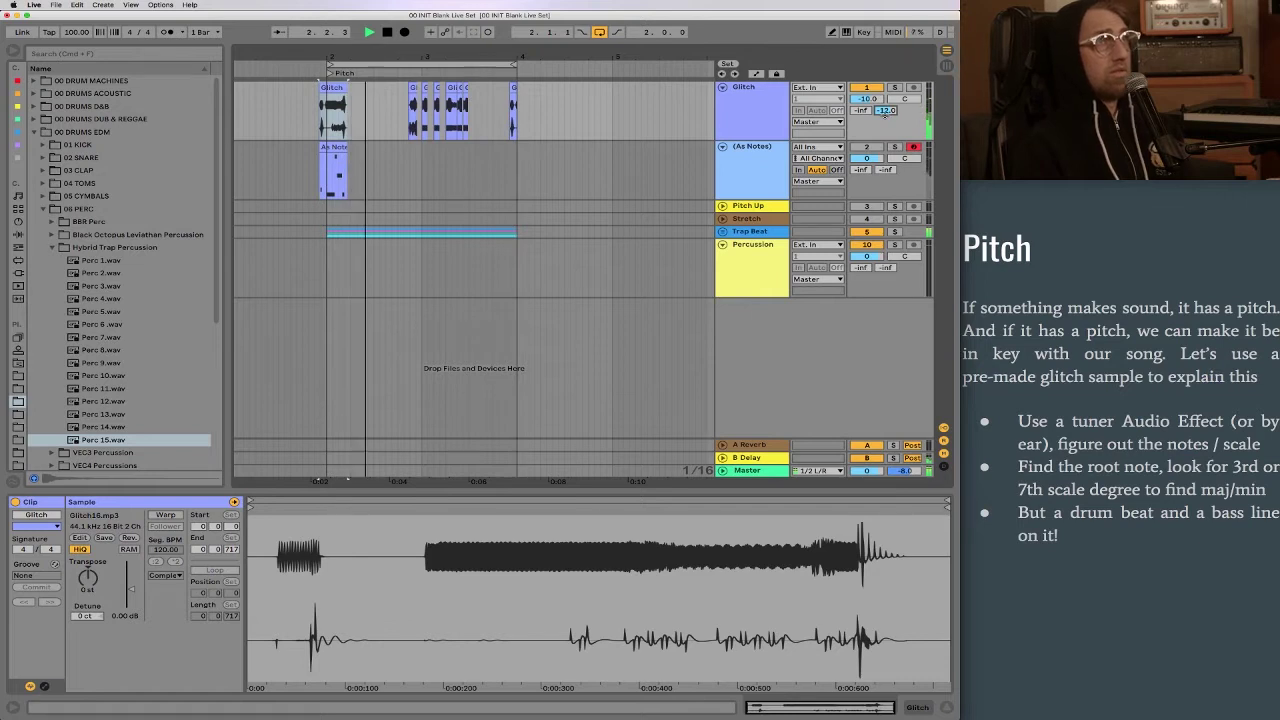
{"action": "key", "text": "space"}
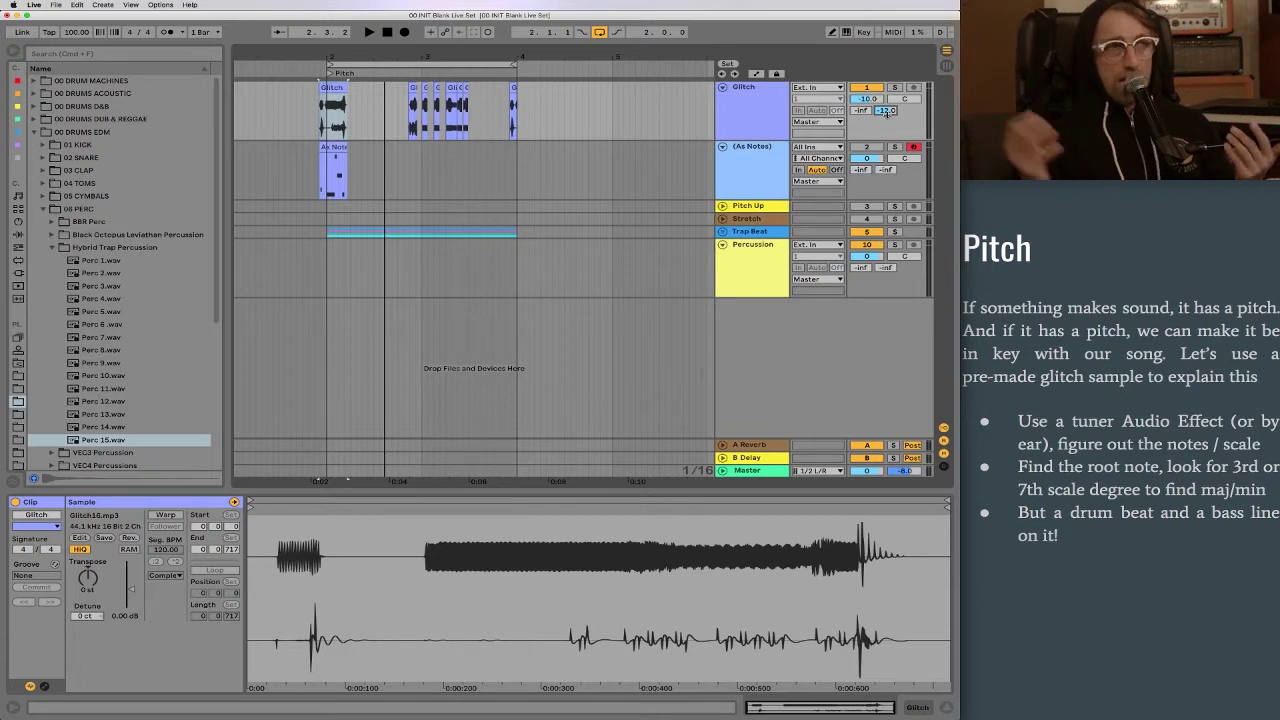
Examine the chopped Glitch clips around bar 3 and advance the slides to Timing.
{"action": "key", "text": "plus"}
{"action": "left_click", "coordinate": [541, 123]}
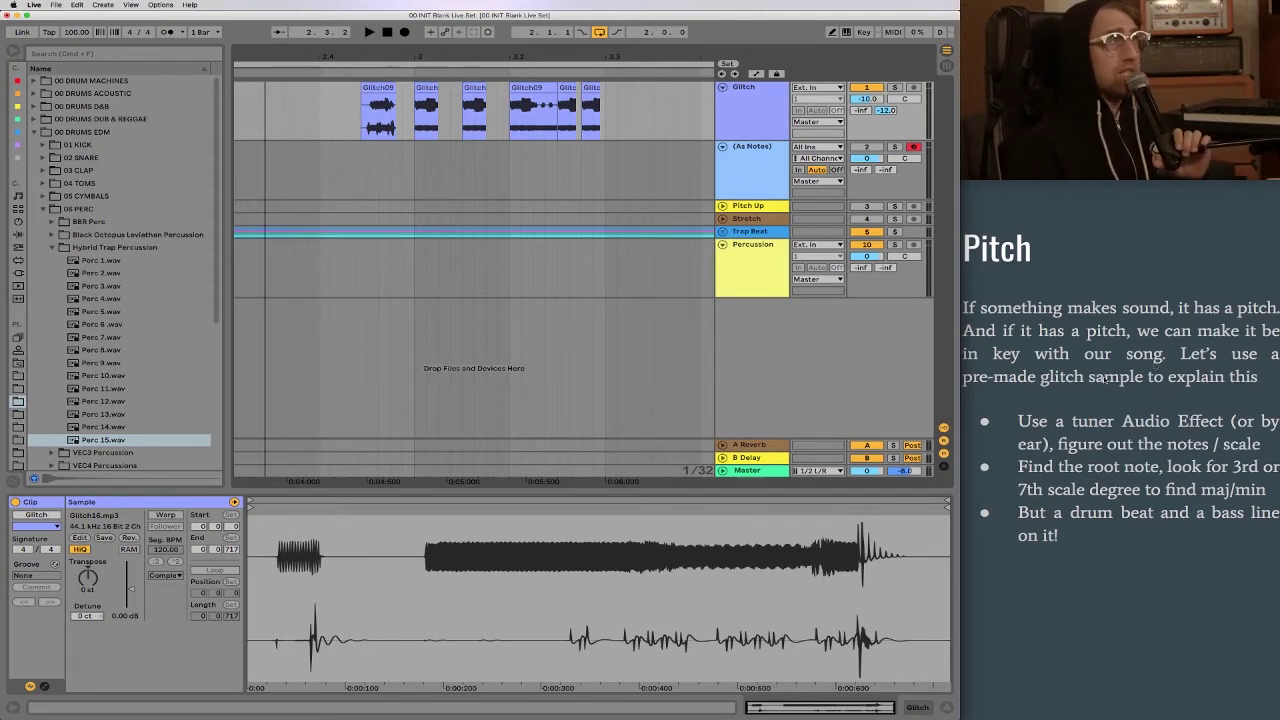
{"action": "key", "text": "Right"}
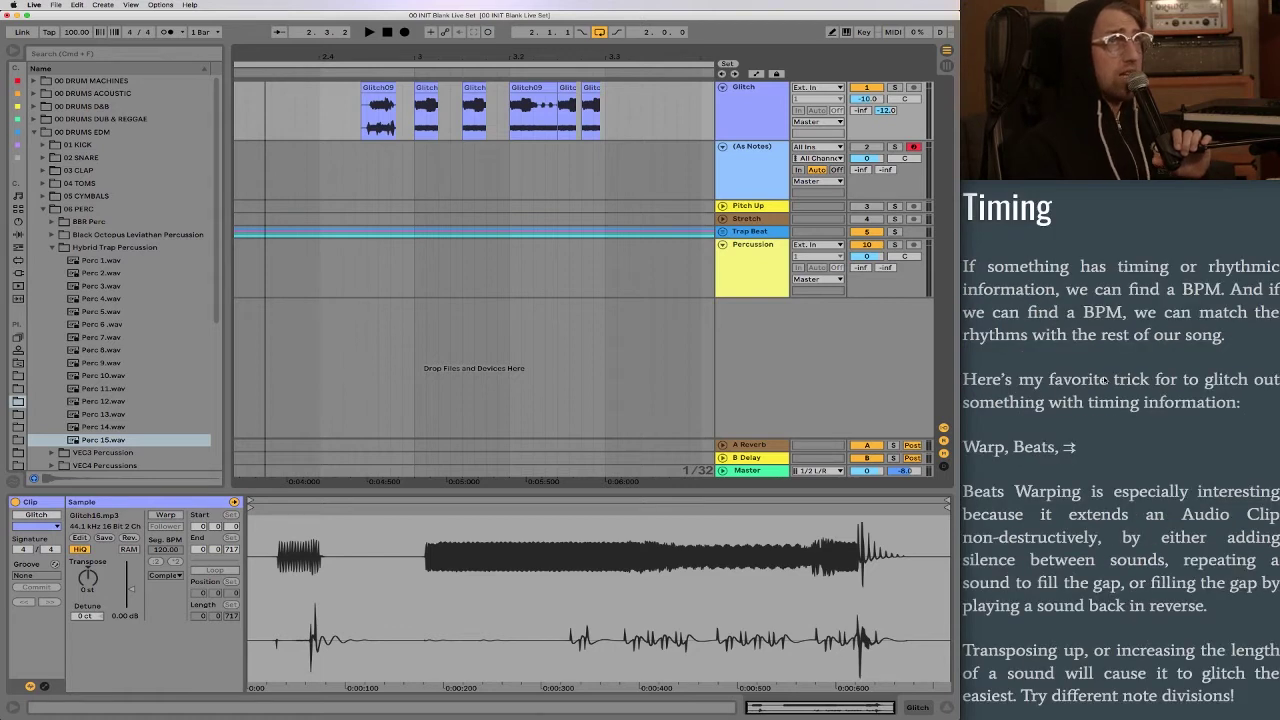
Open the Pitch Up clip in the Timing / Rhythm section at bar 9 and unfold its track.
{"action": "scroll", "coordinate": [476, 273], "scroll_direction": "right", "scroll_amount": 10}
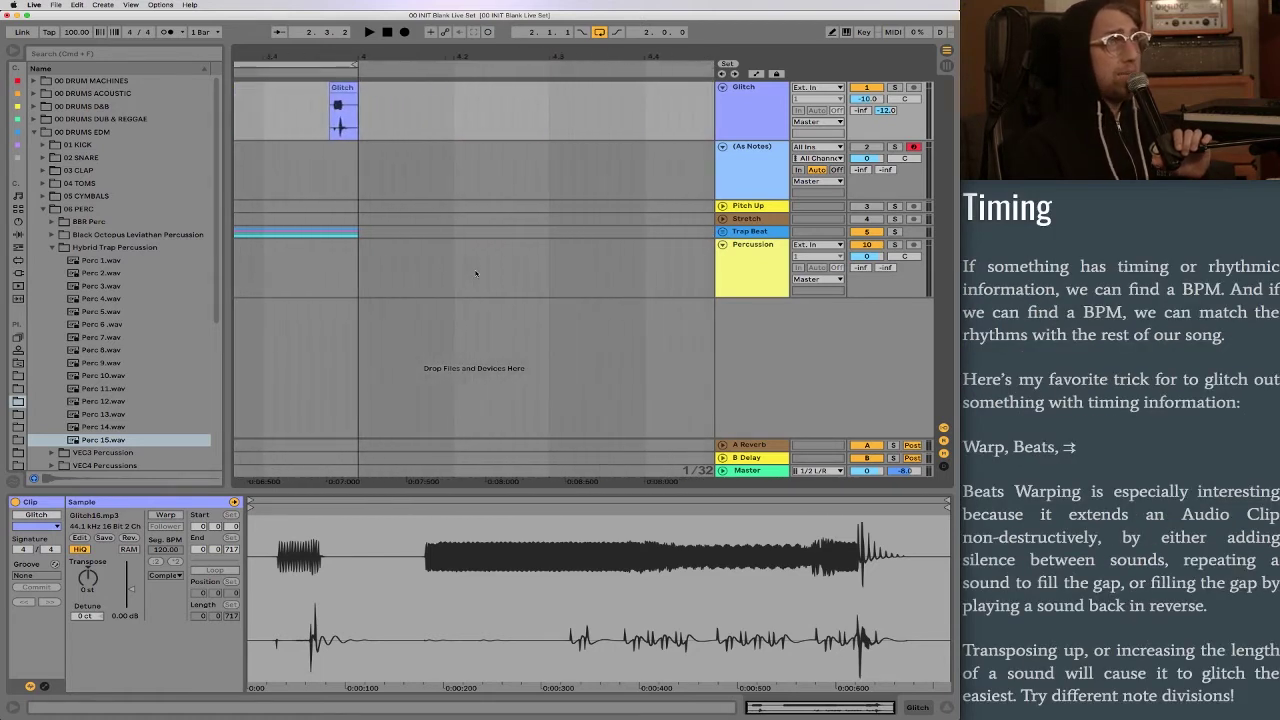
{"action": "scroll", "coordinate": [476, 273], "scroll_direction": "right", "scroll_amount": 3}
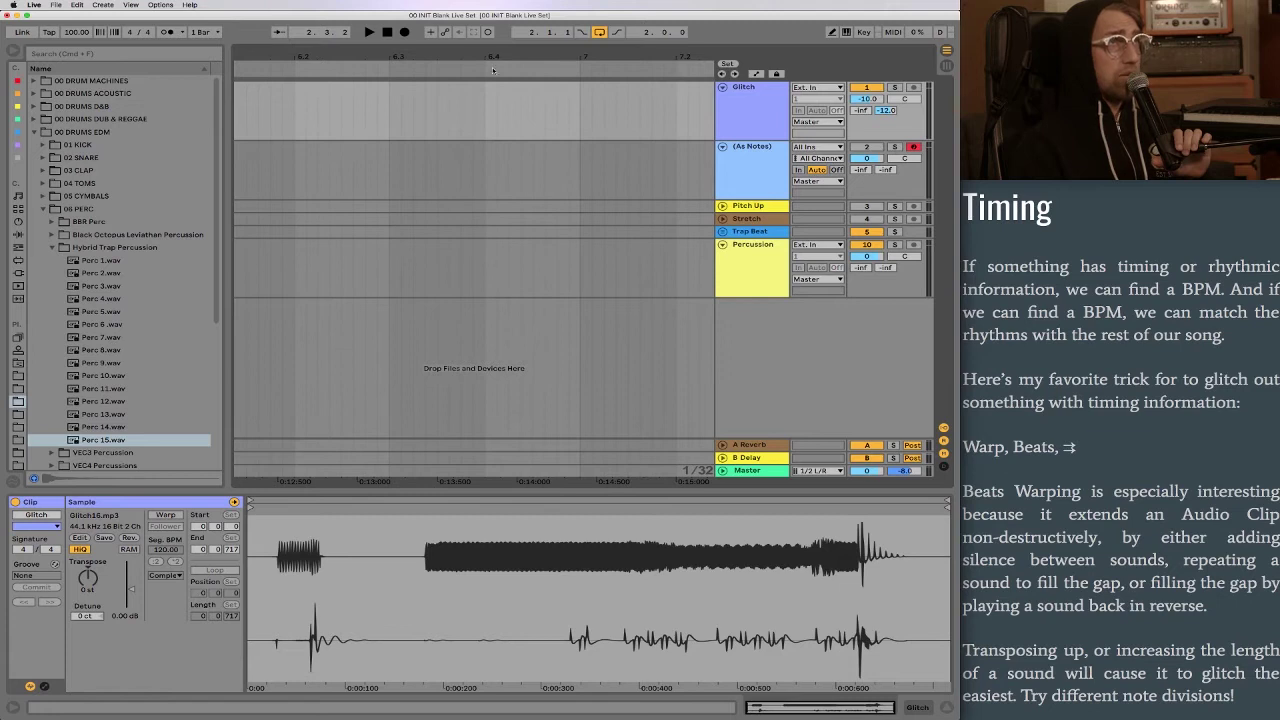
{"action": "left_click_drag", "start_coordinate": [512, 53], "coordinate": [260, 12]}
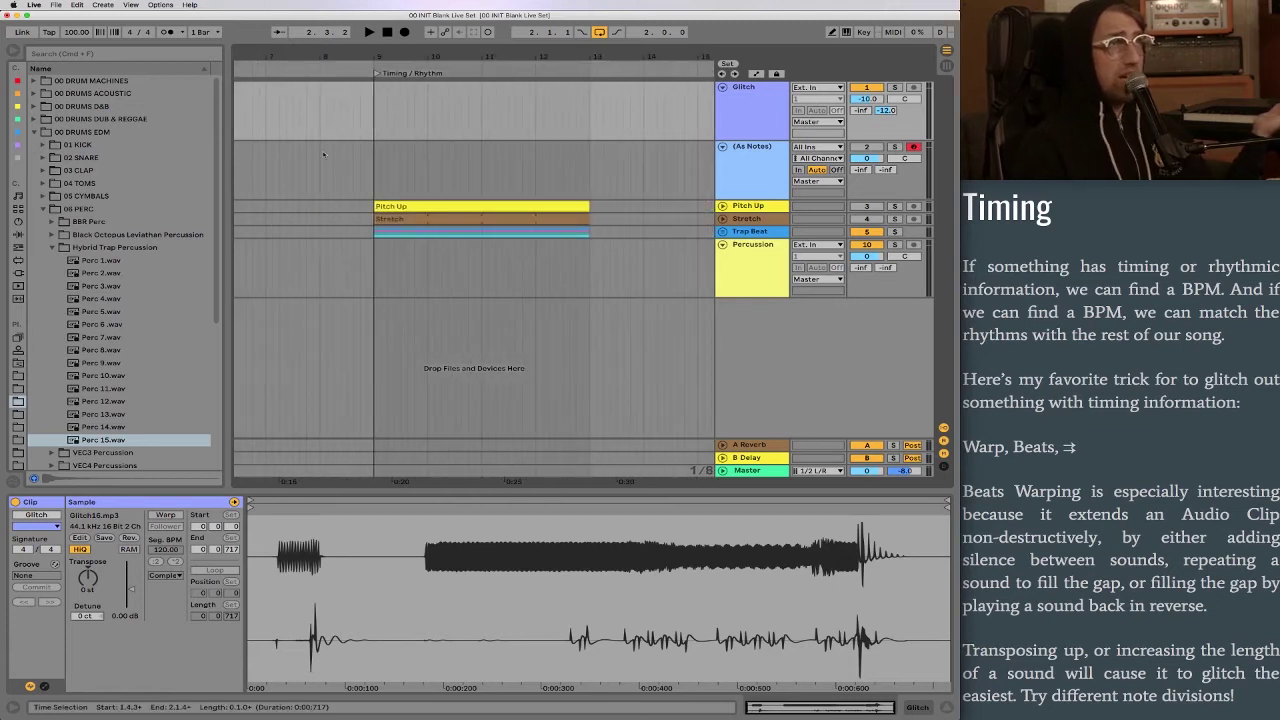
{"action": "left_click", "coordinate": [421, 205]}
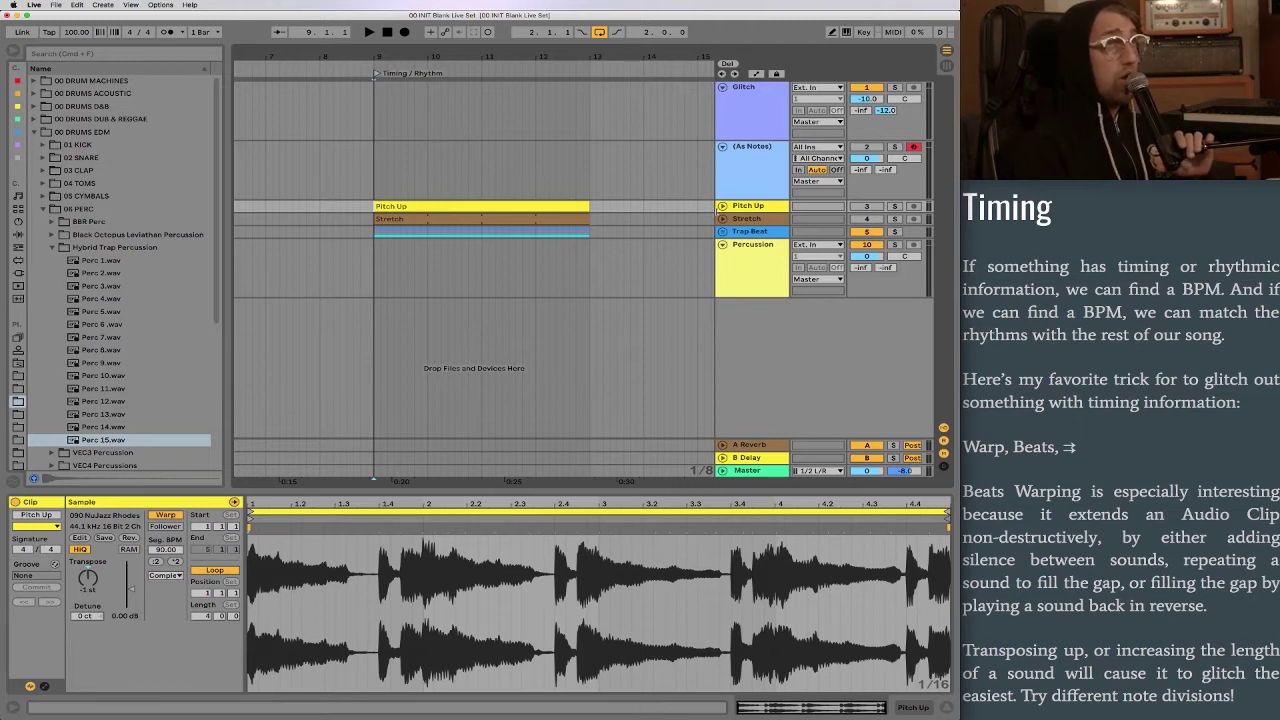
{"action": "left_click", "coordinate": [722, 205]}
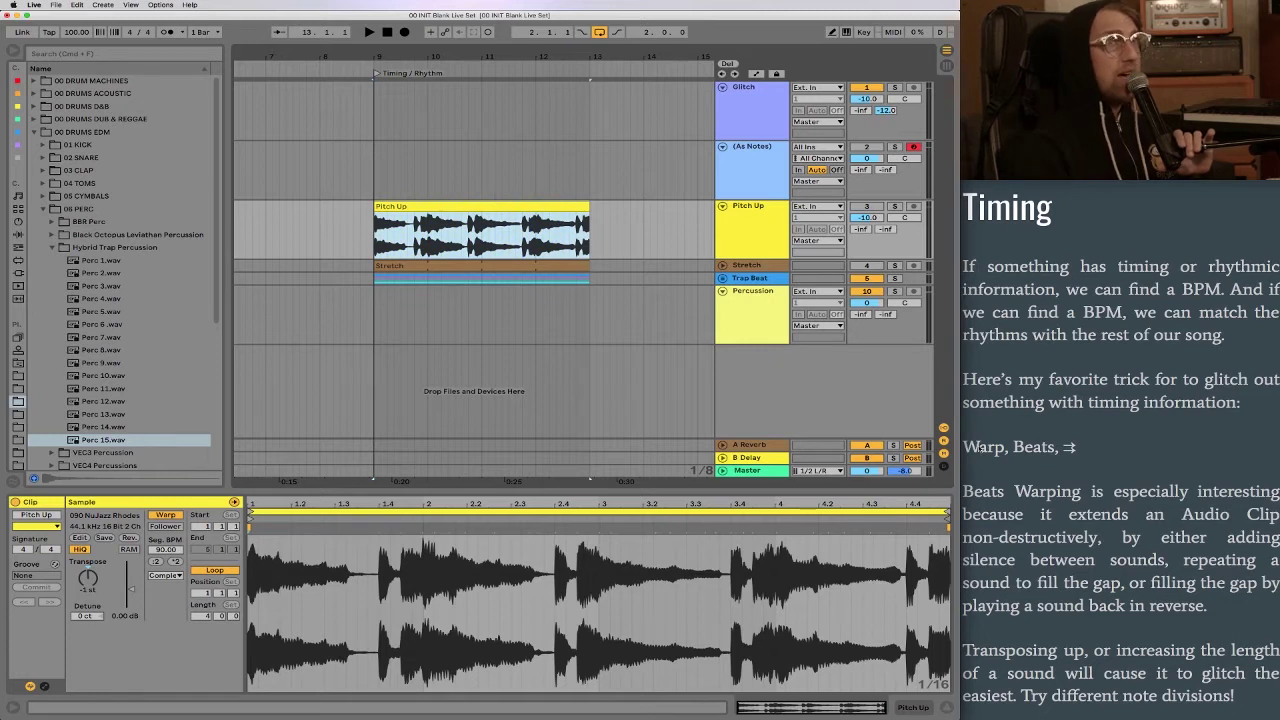
Try the Beats warp mode with forward-looping transients on the Pitch Up clip.
{"action": "left_click", "coordinate": [163, 577]}
{"action": "left_click", "coordinate": [160, 585]}
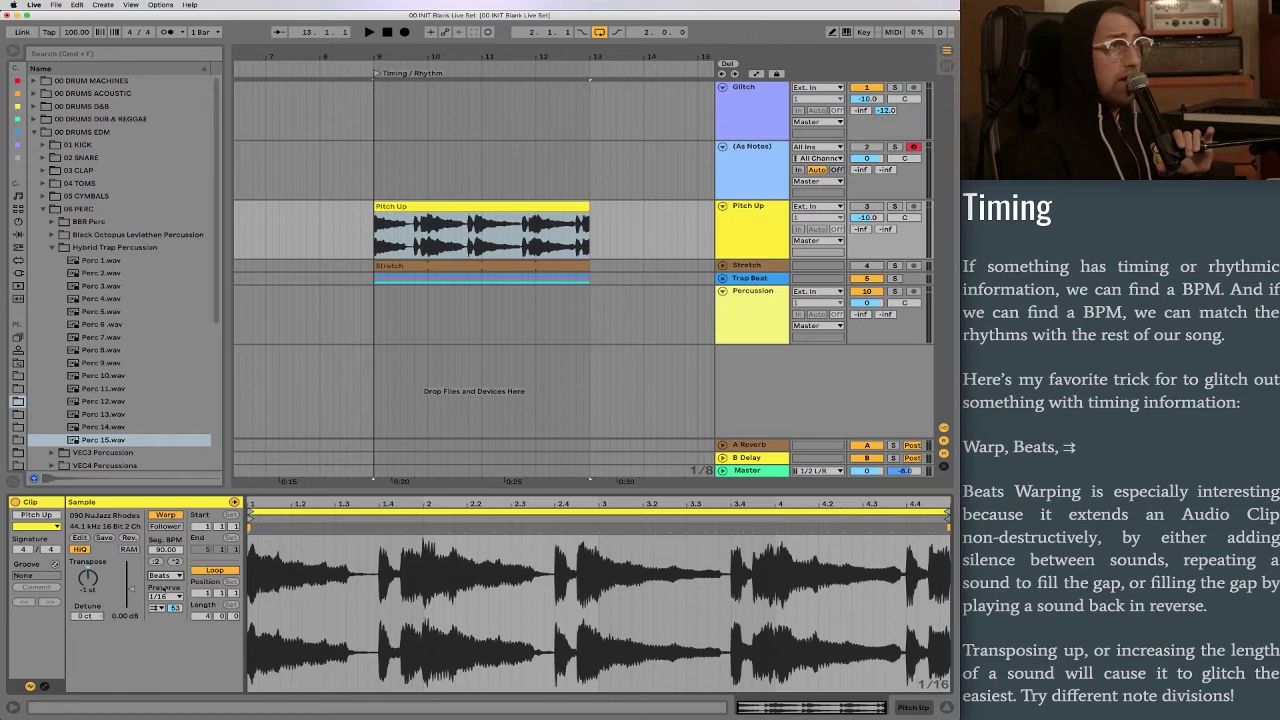
{"action": "left_click", "coordinate": [157, 607]}
{"action": "left_click", "coordinate": [161, 628]}
Solo the Pitch Up track and play its clip with Complex warping.
{"action": "left_click", "coordinate": [454, 206]}
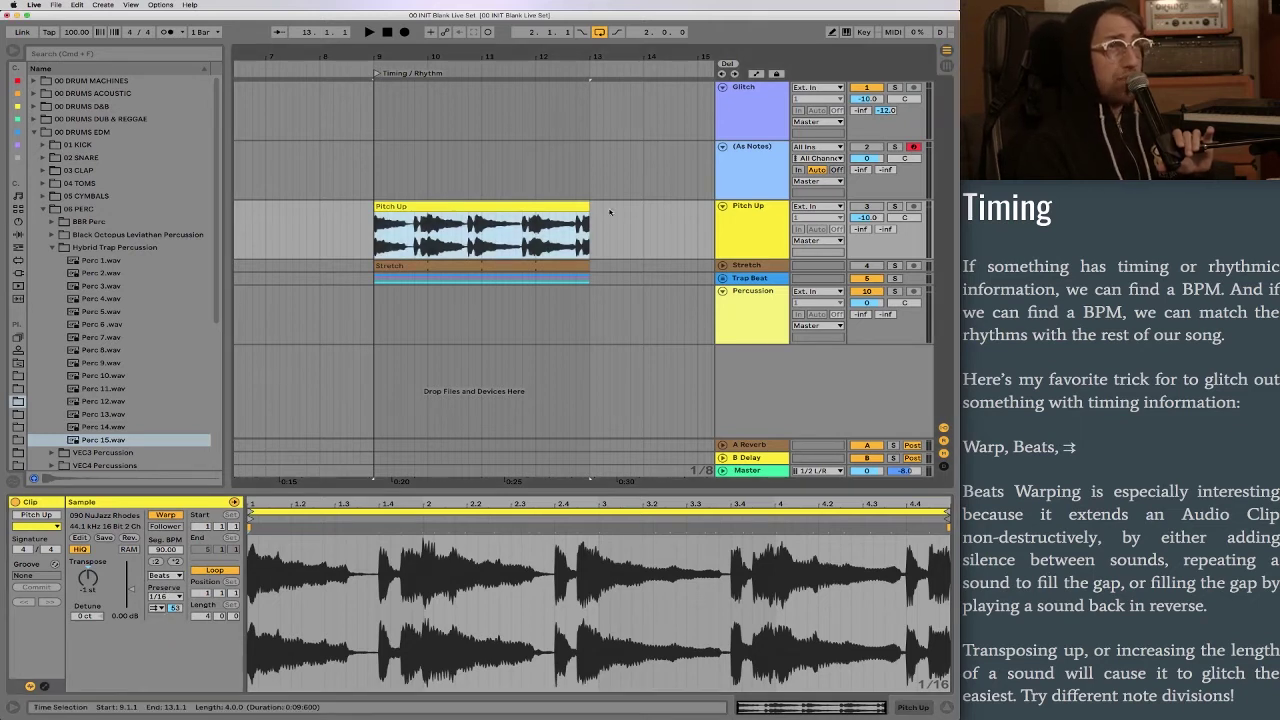
{"action": "left_click", "coordinate": [894, 206]}
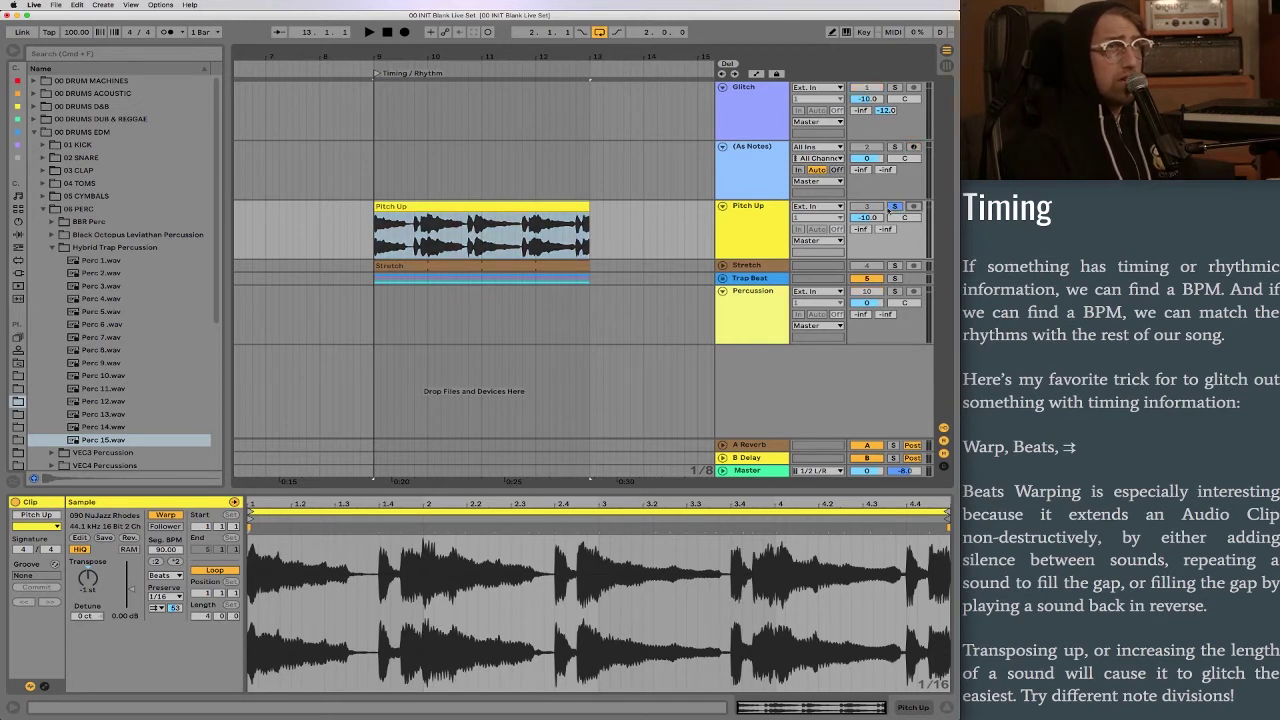
{"action": "key", "text": "space"}
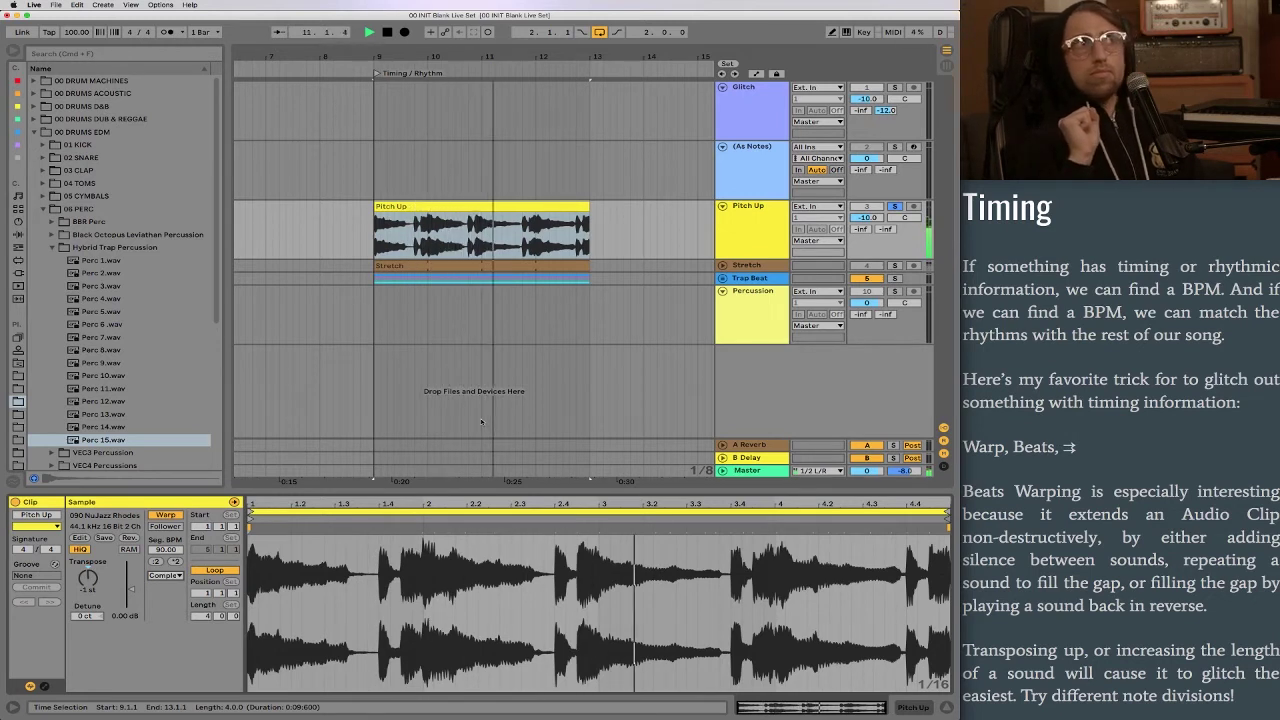
{"action": "key", "text": "space"}
Set the Pitch Up clip's warp mode to Beats, choose a transient loop mode, and set Preserve to Transients.
{"action": "left_click", "coordinate": [166, 578]}
{"action": "left_click", "coordinate": [168, 586]}
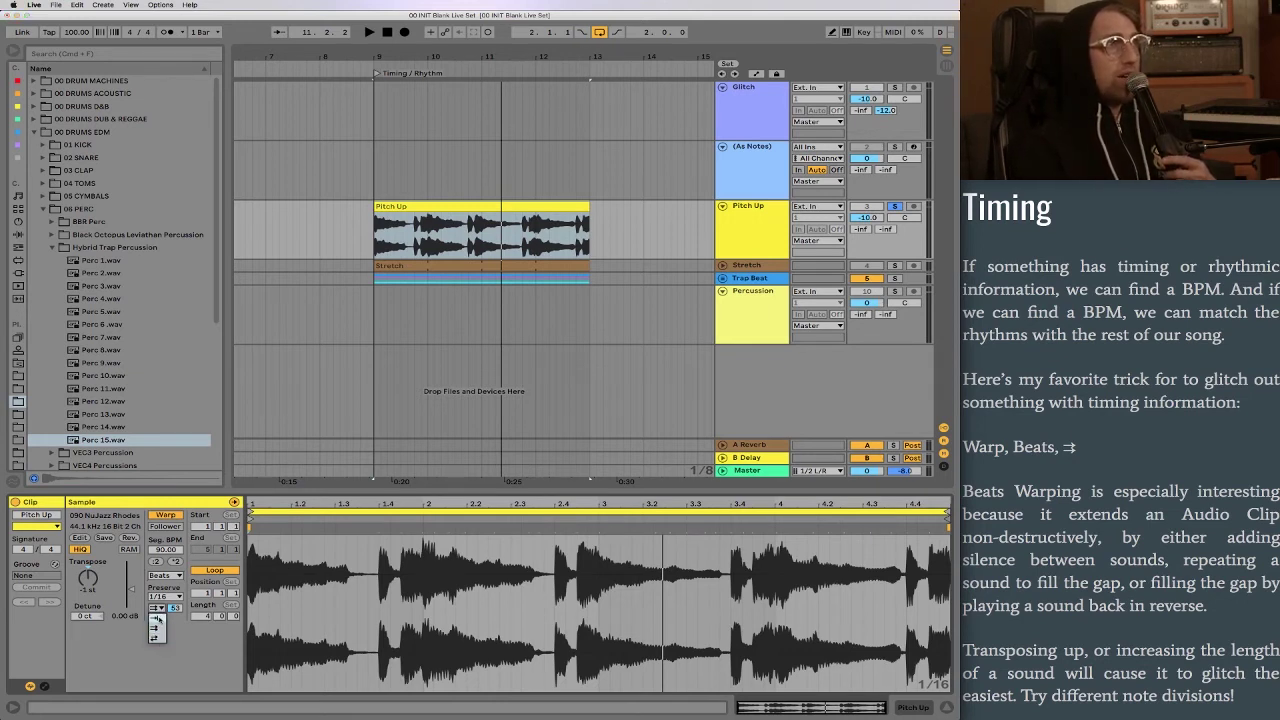
{"action": "left_click", "coordinate": [160, 640]}
{"action": "left_click", "coordinate": [160, 597]}
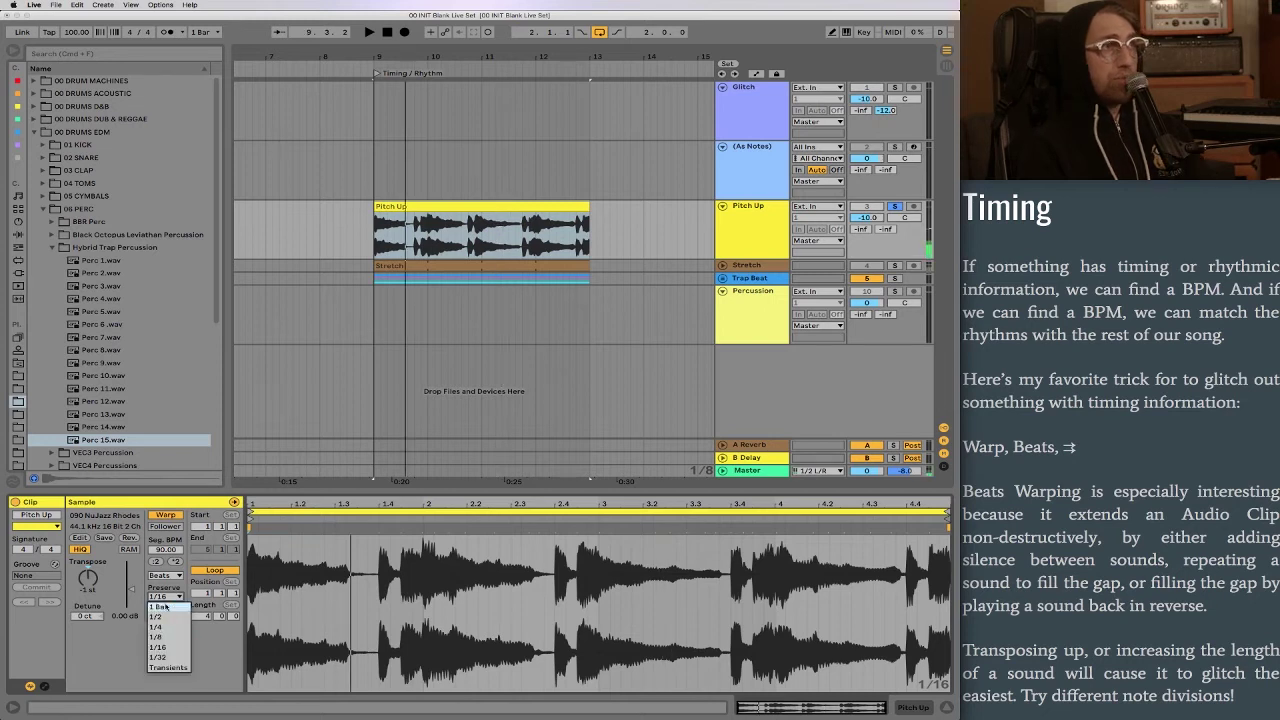
{"action": "left_click", "coordinate": [163, 667]}
Play the Pitch Up clip to compare Beats warping with transient looping off and with forward looping.
{"action": "key", "text": "space"}
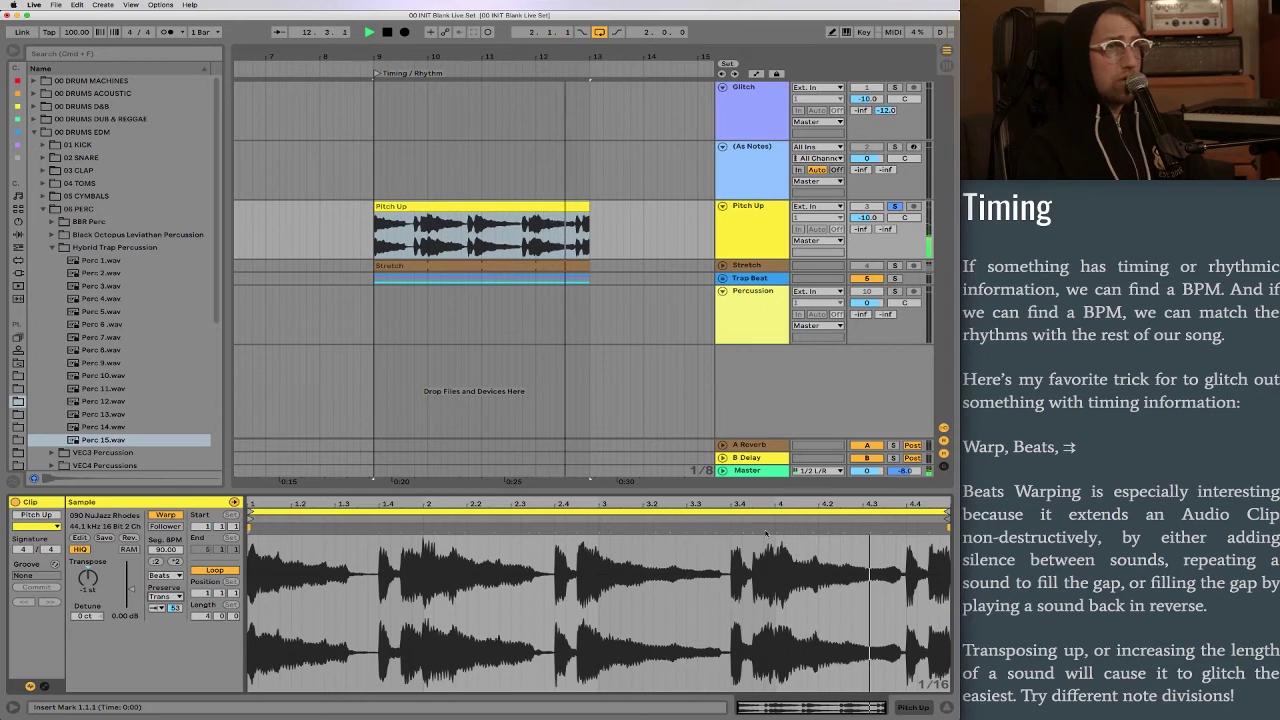
{"action": "key", "text": "space"}
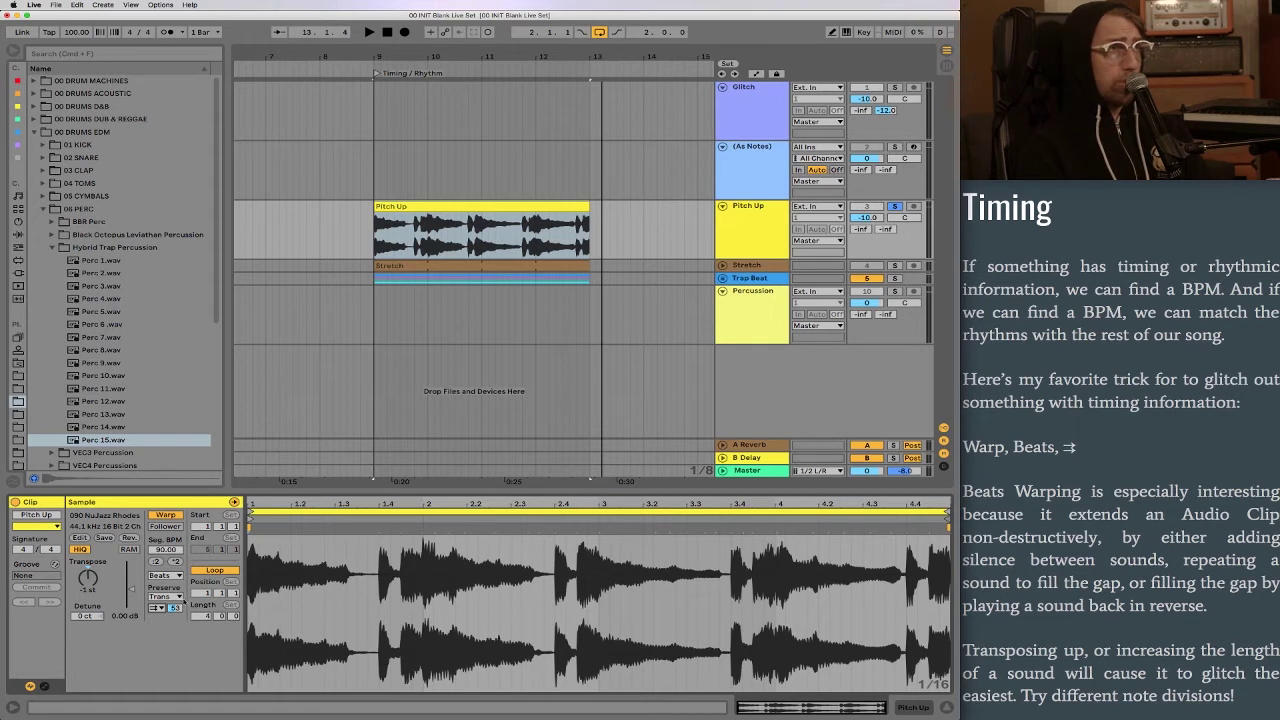
{"action": "key", "text": "space"}
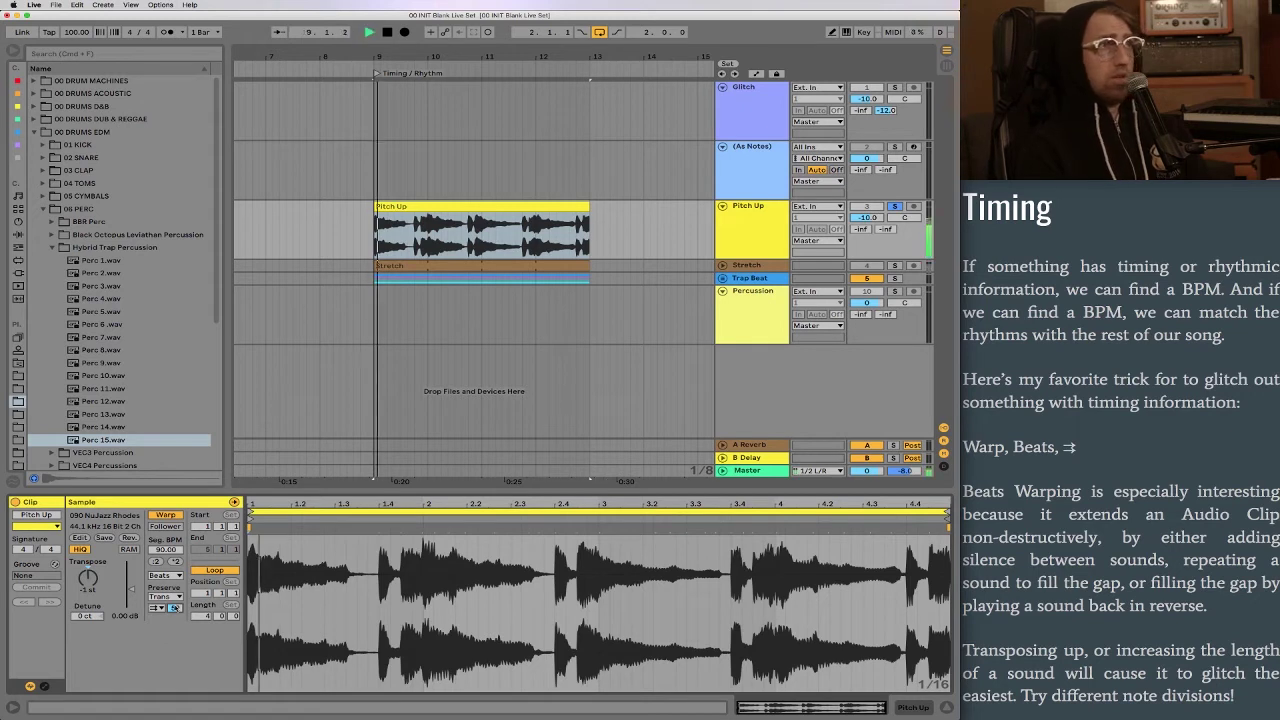
Try the back-and-forth transient loop mode on the Pitch Up clip, and return it to forward looping.
{"action": "left_click", "coordinate": [157, 608]}
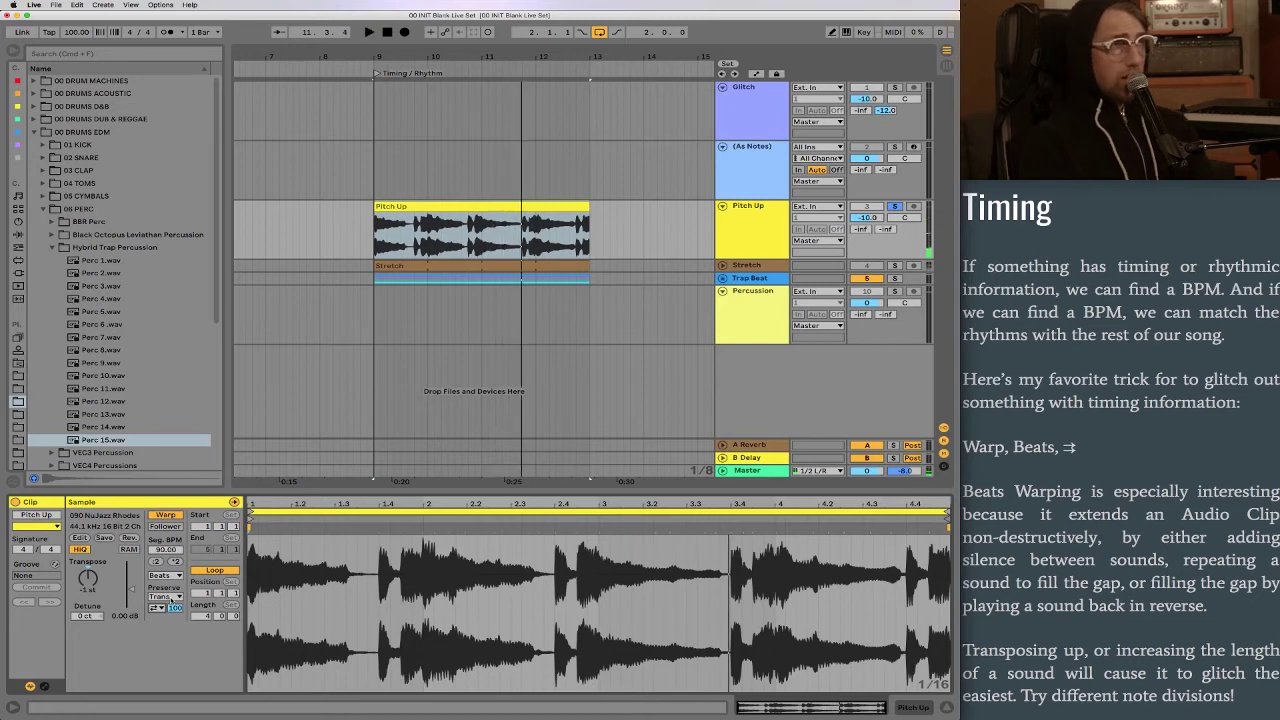
{"action": "left_click", "coordinate": [172, 597]}
{"action": "left_click", "coordinate": [110, 650]}
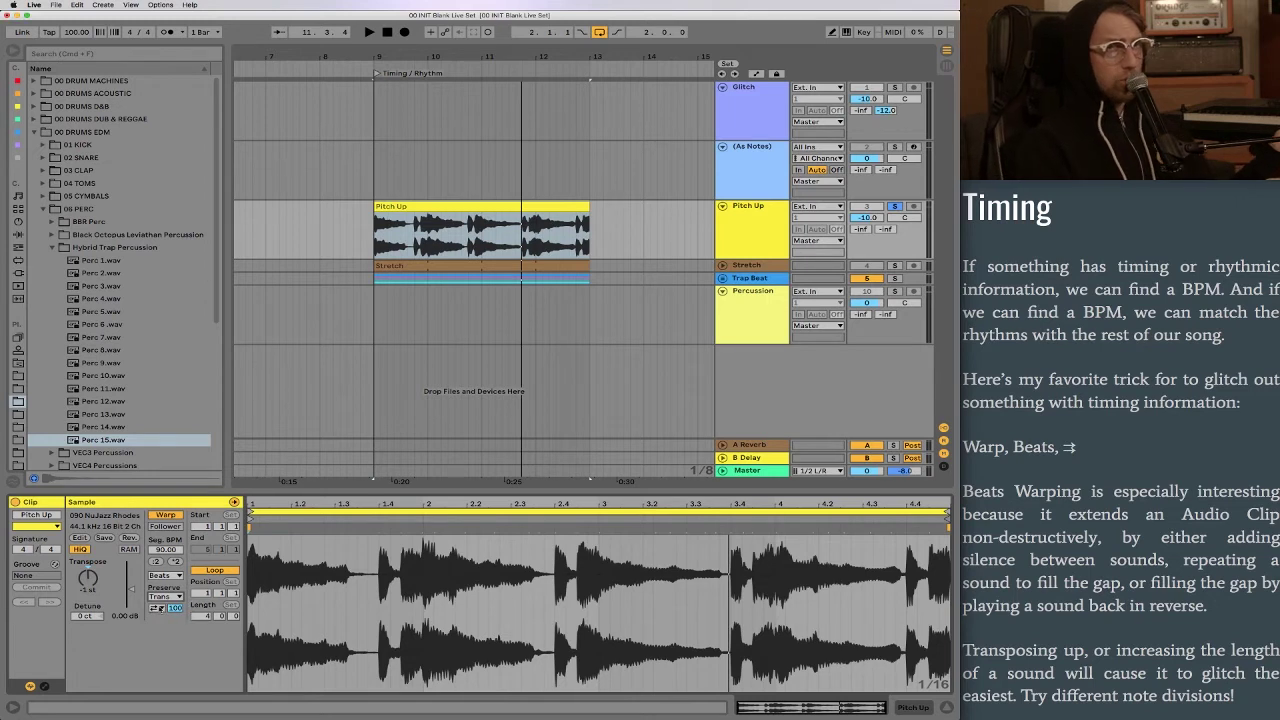
{"action": "left_click", "coordinate": [158, 607]}
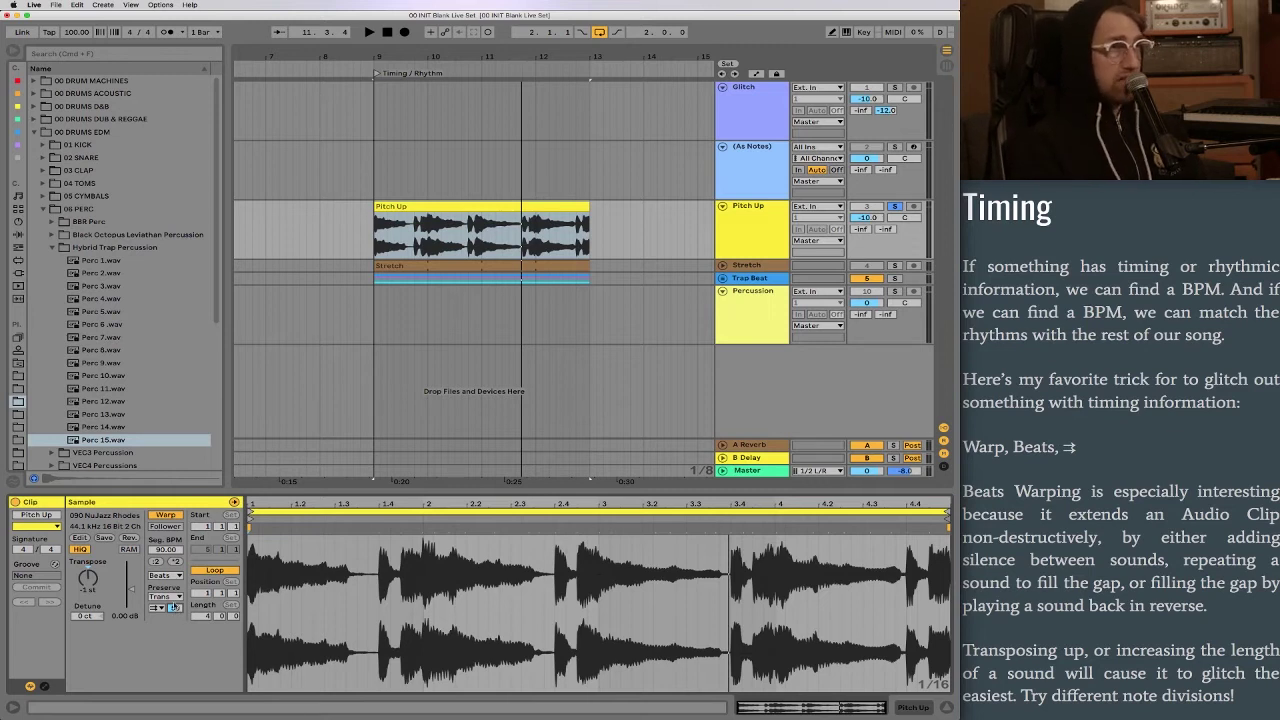
Try the Pitch Up clip's Beats warping with Preserve set to 1/8 and play it back.
{"action": "left_click", "coordinate": [171, 599]}
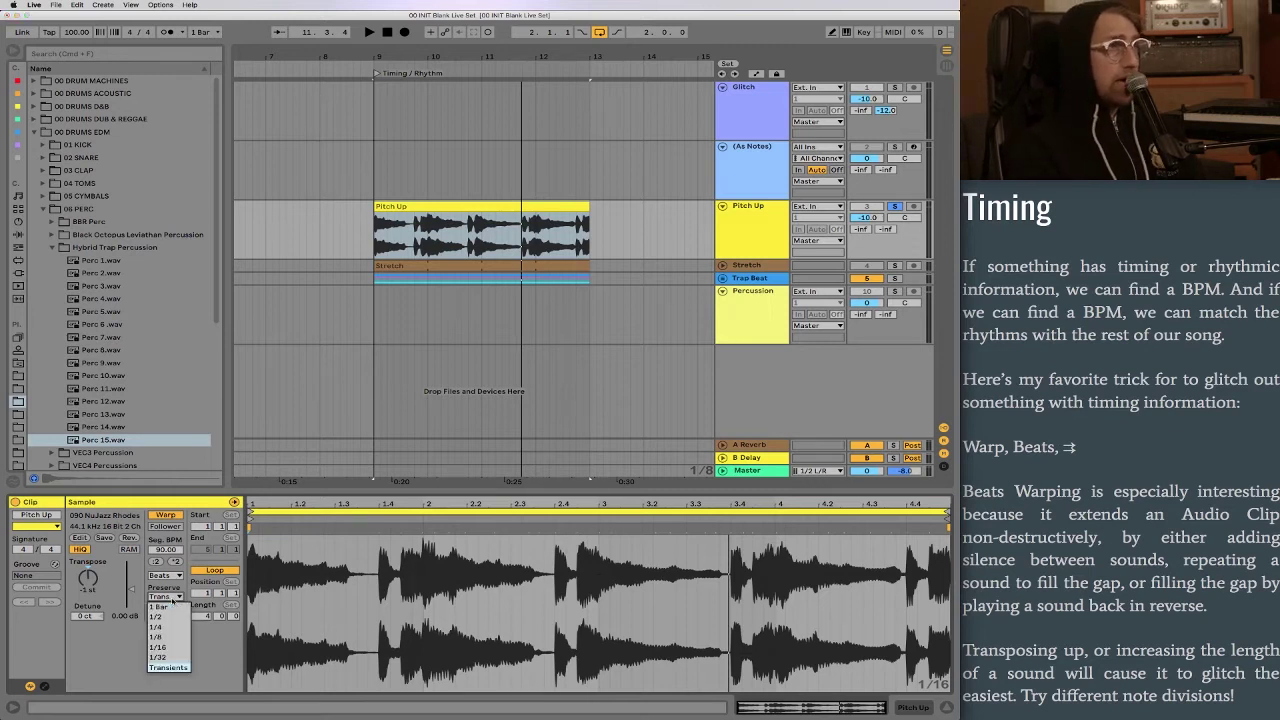
{"action": "left_click", "coordinate": [169, 637]}
{"action": "key", "text": "space"}
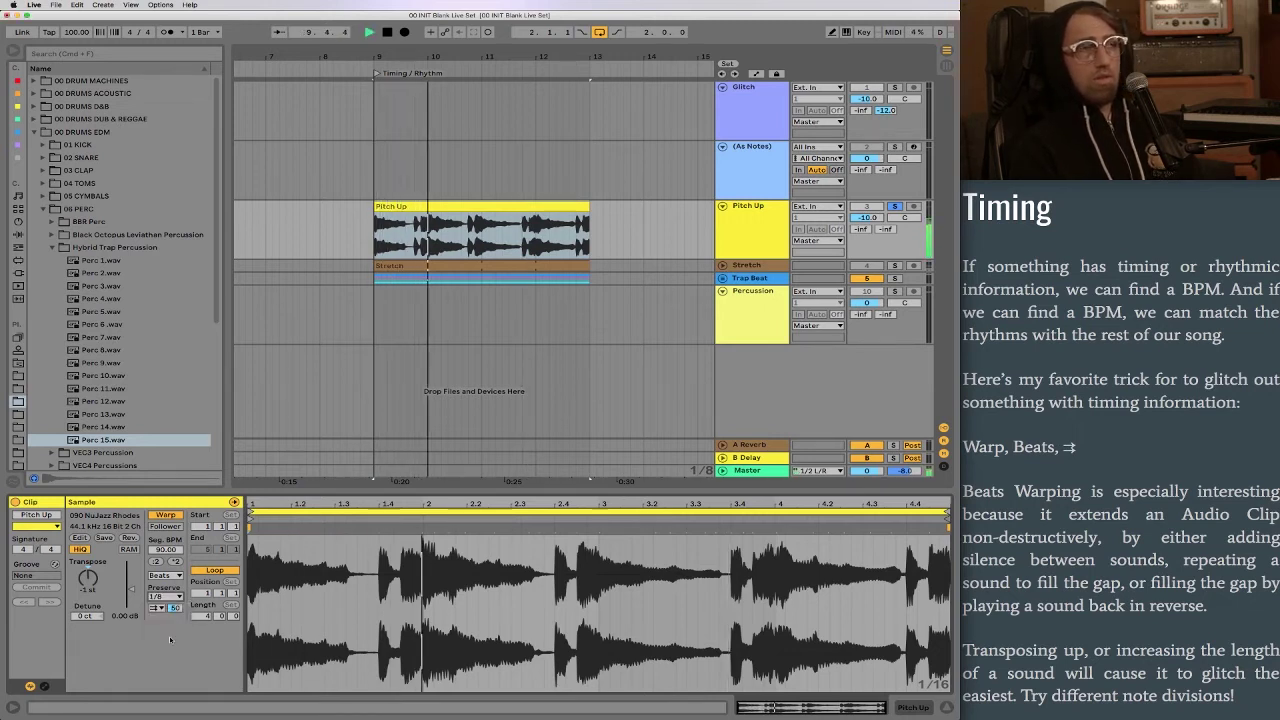
{"action": "key", "text": "space"}
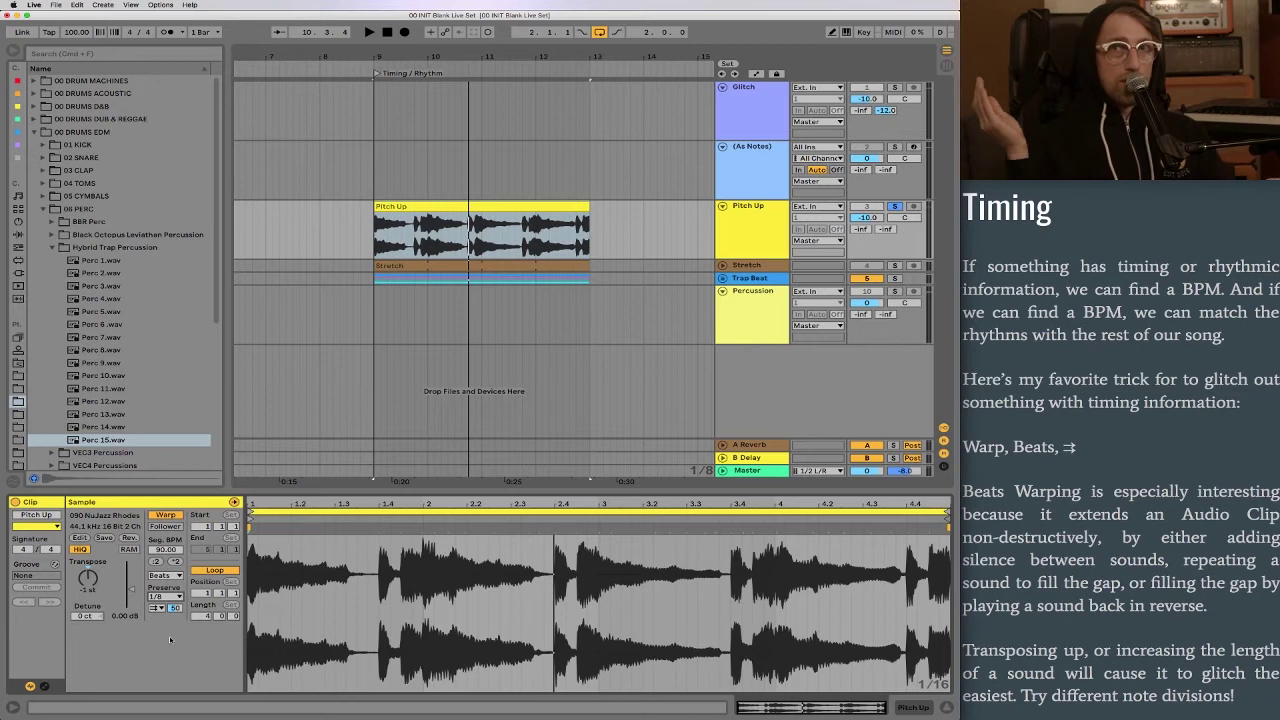
{"action": "key", "text": "space"}
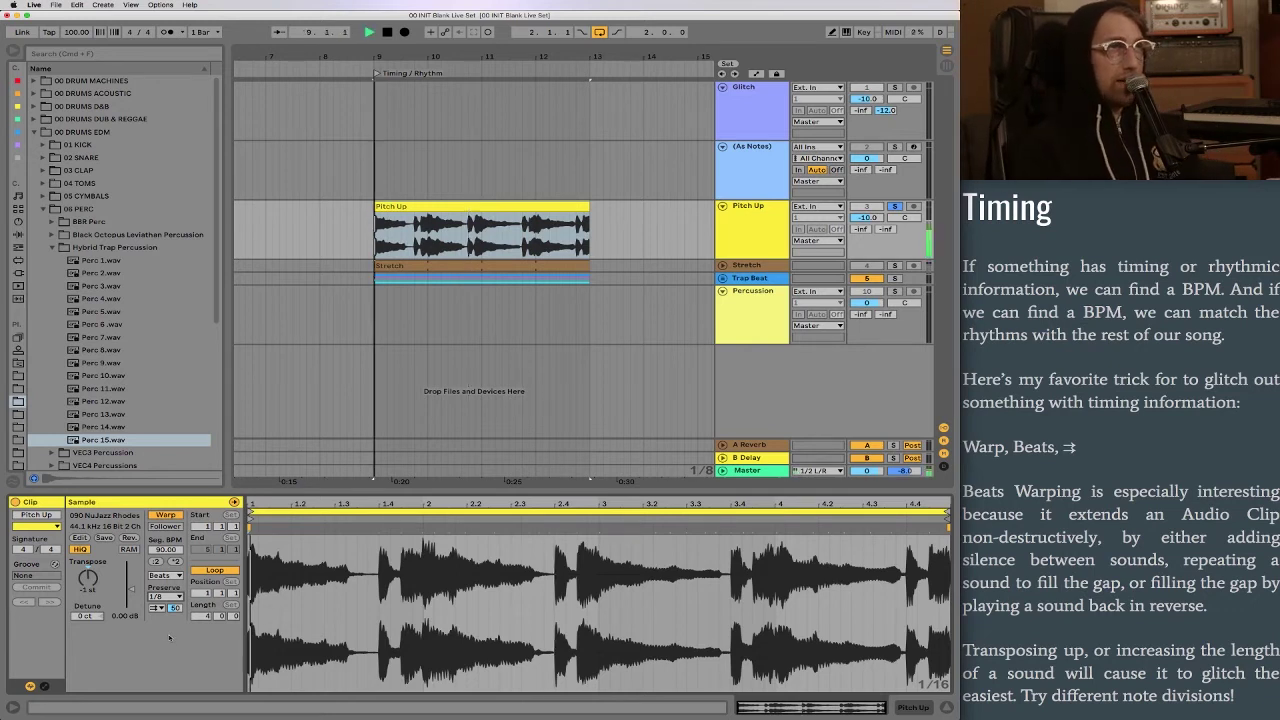
{"action": "key", "text": "space"}
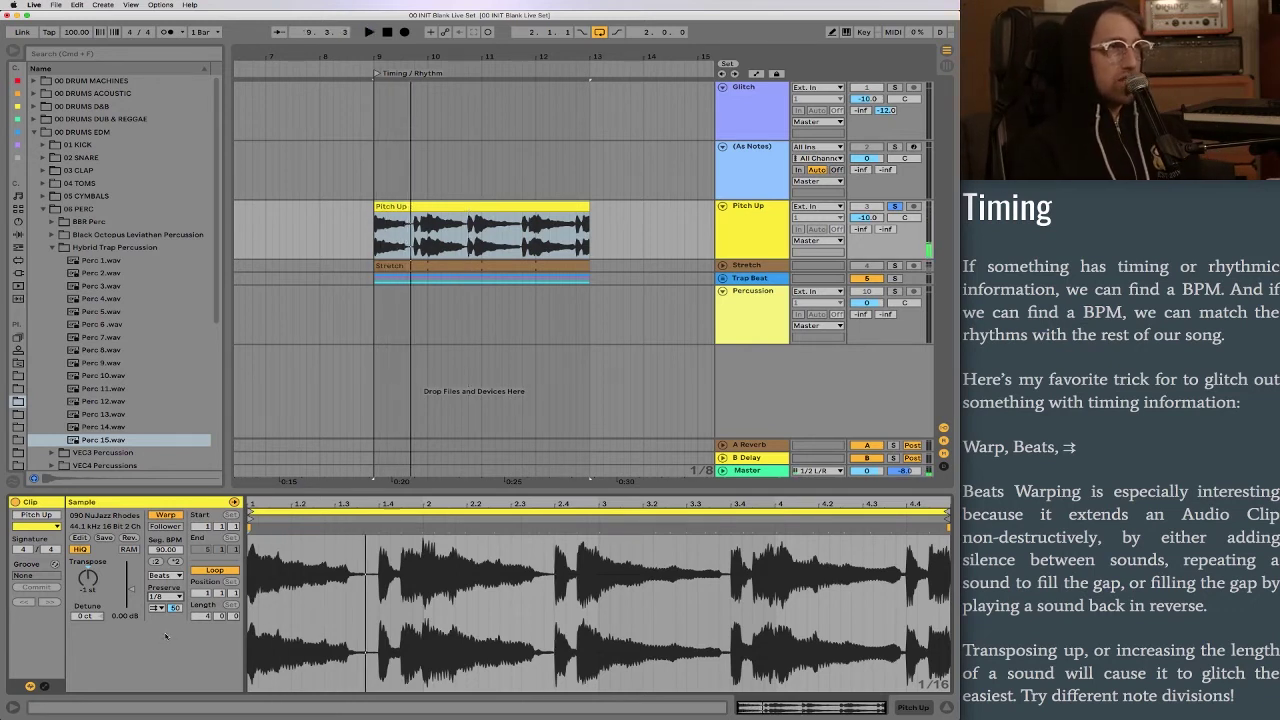
Try the Pitch Up clip's Beats warping with Preserve set to 1/16 and play it back.
{"action": "left_click", "coordinate": [165, 596]}
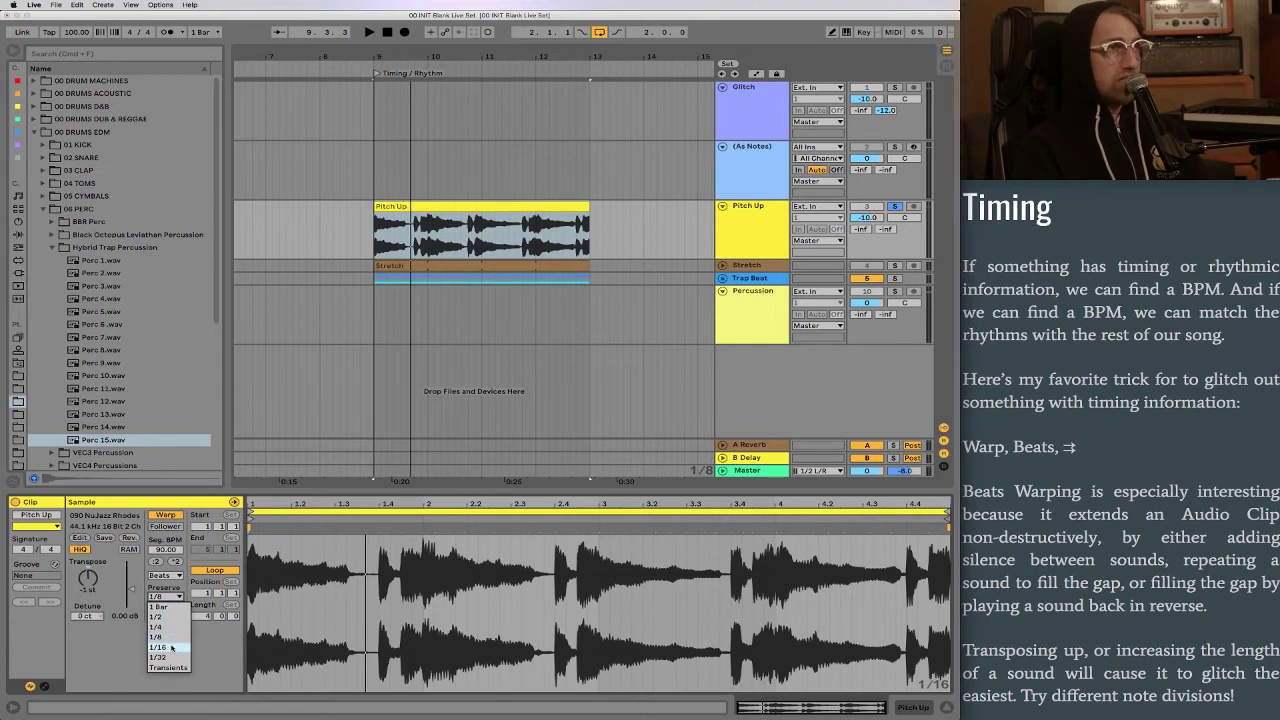
{"action": "left_click", "coordinate": [171, 648]}
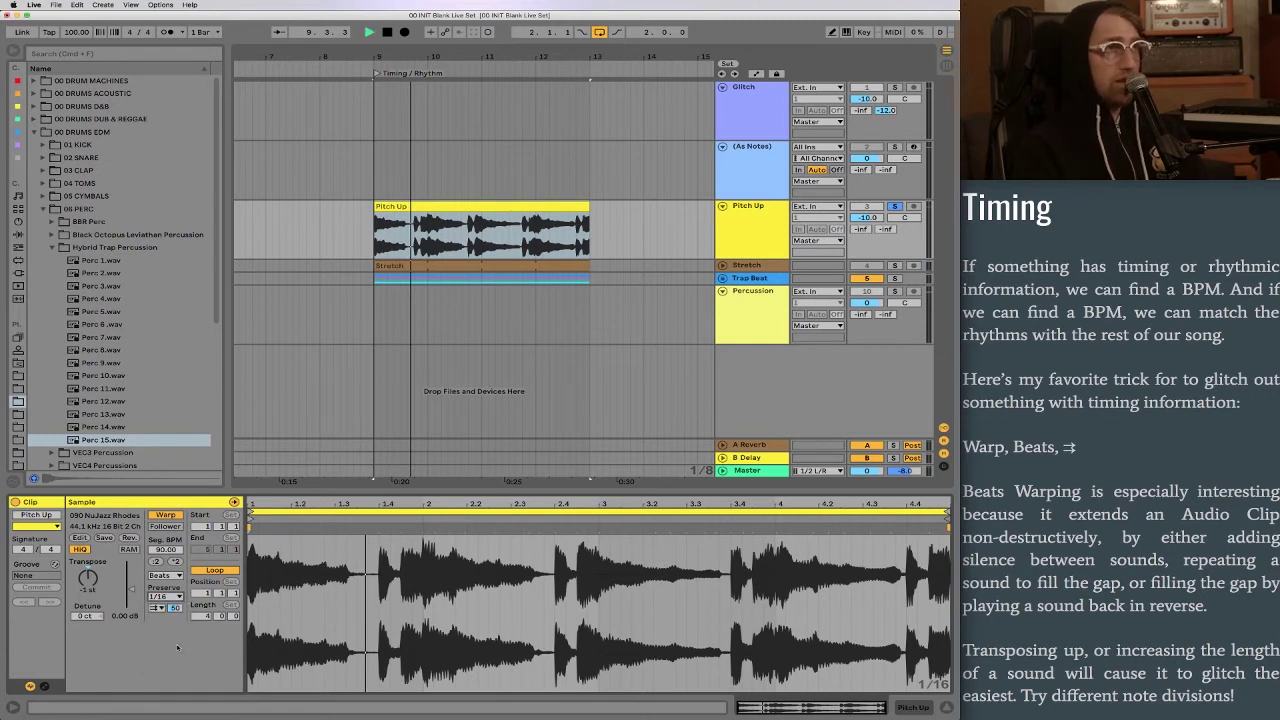
{"action": "key", "text": "space"}
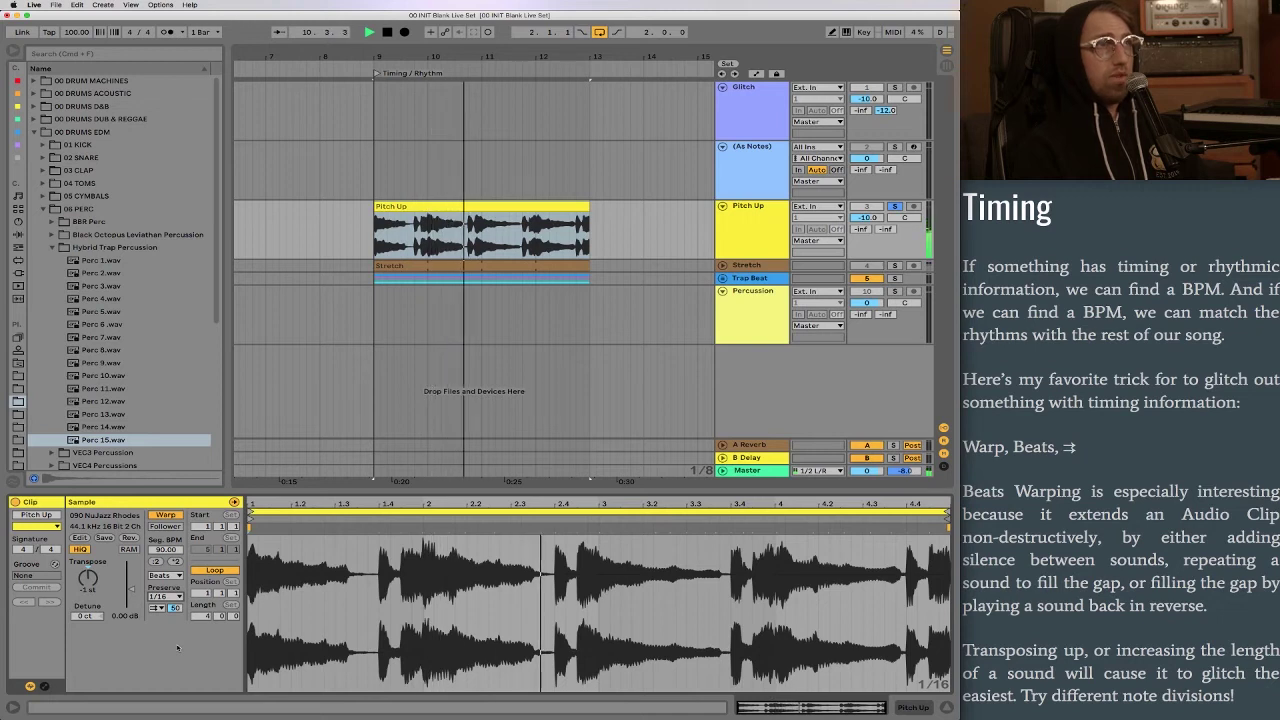
{"action": "key", "text": "space"}
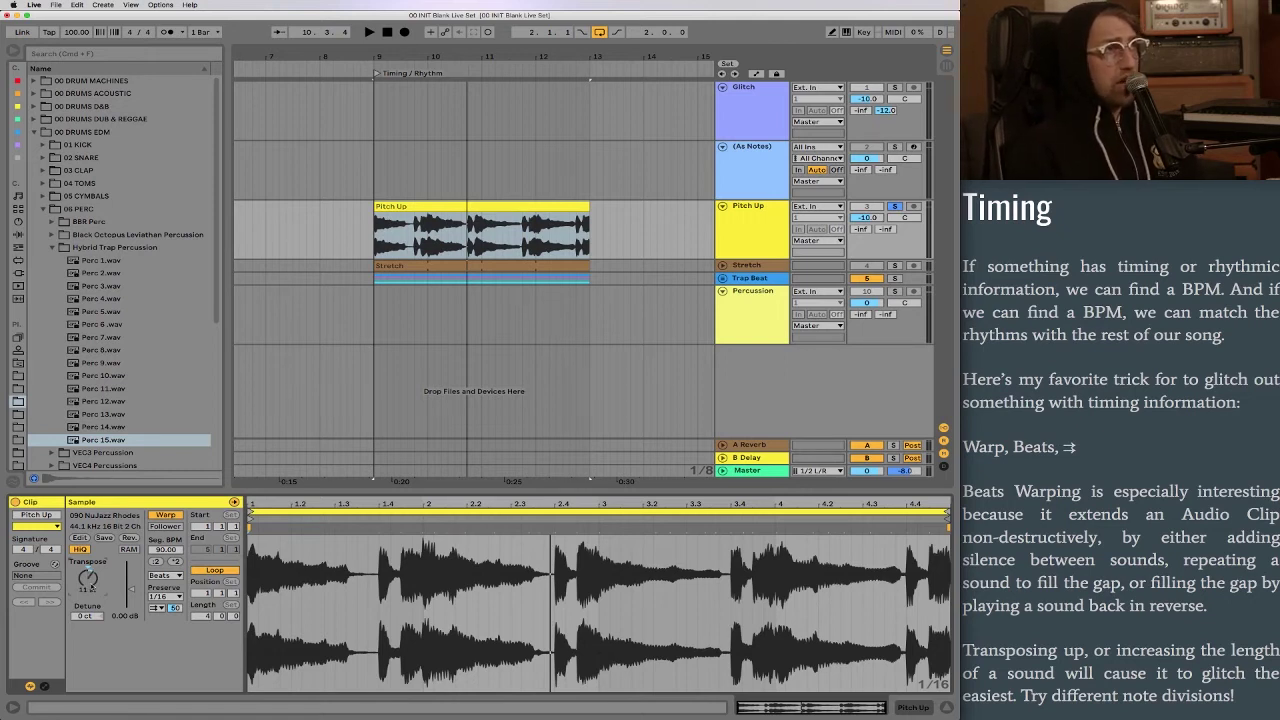
Play the Pitch Up clip transposed up 11 semitones with forward transient looping.
{"action": "key", "text": "space"}
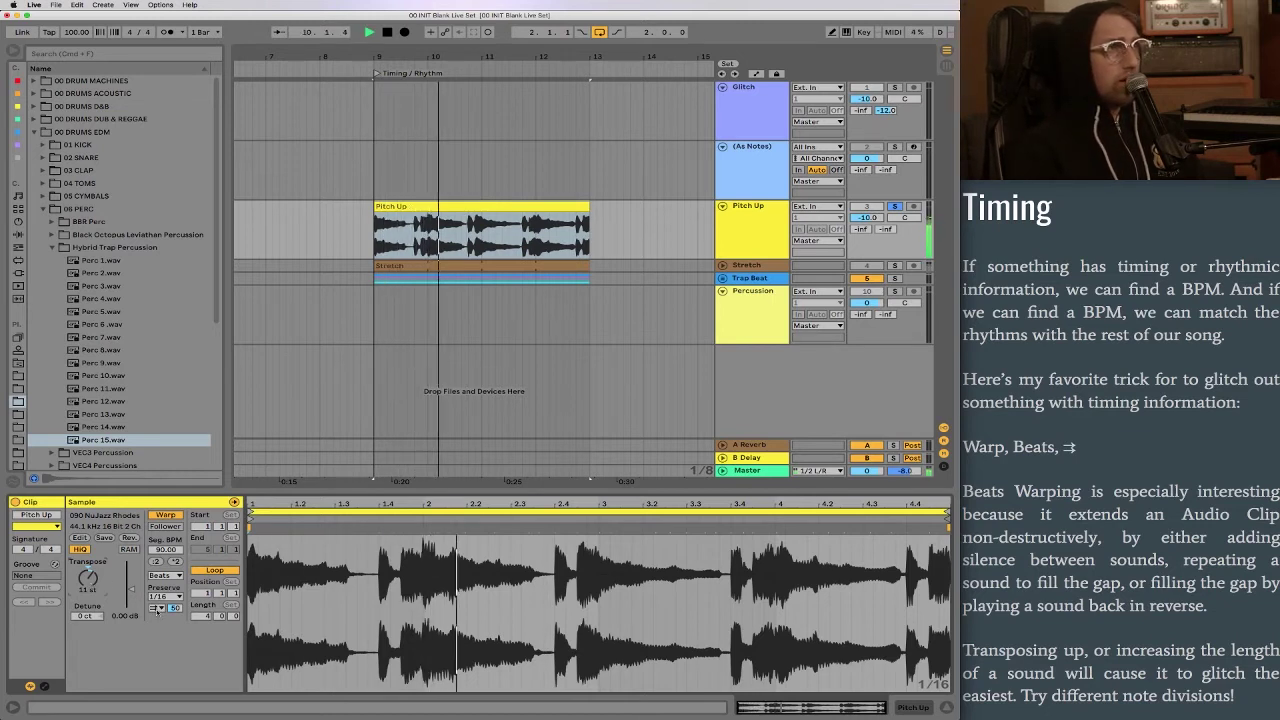
{"action": "left_click", "coordinate": [157, 607]}
{"action": "left_click", "coordinate": [157, 607]}
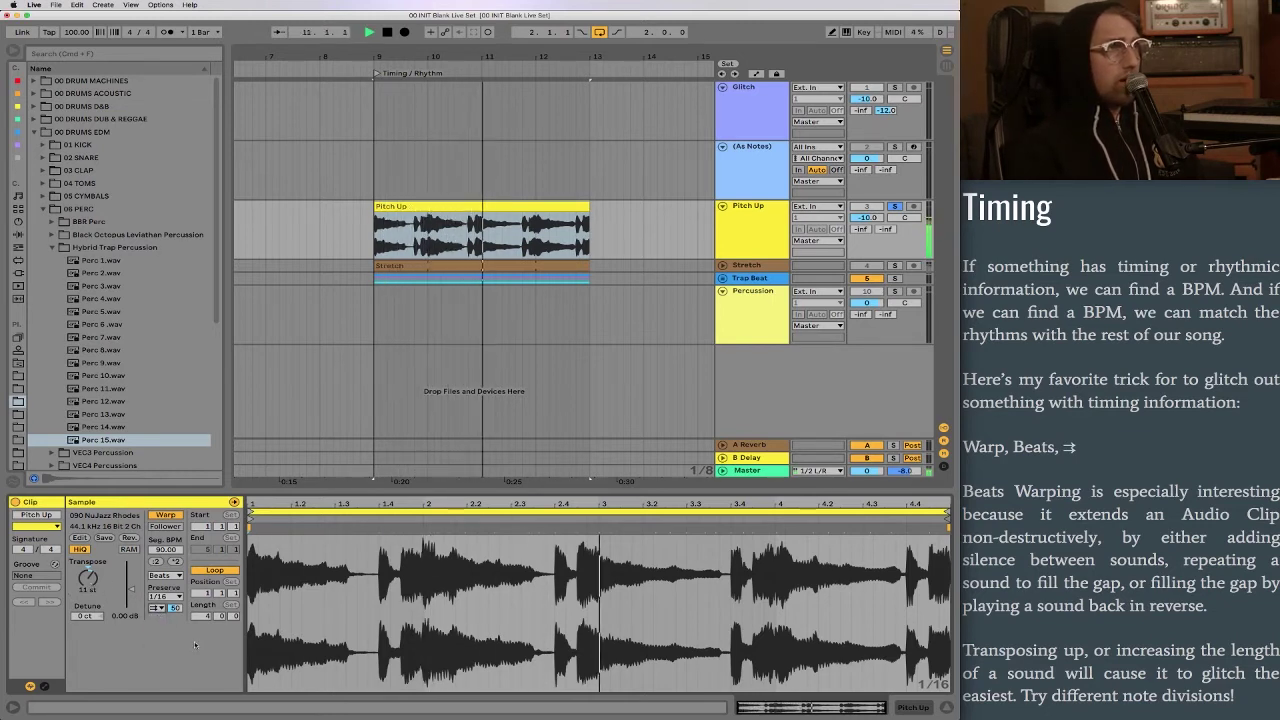
Audition the Pitch Up clip with Preserve set to 1/8, 1/4 and Transients.
{"action": "left_click", "coordinate": [171, 597]}
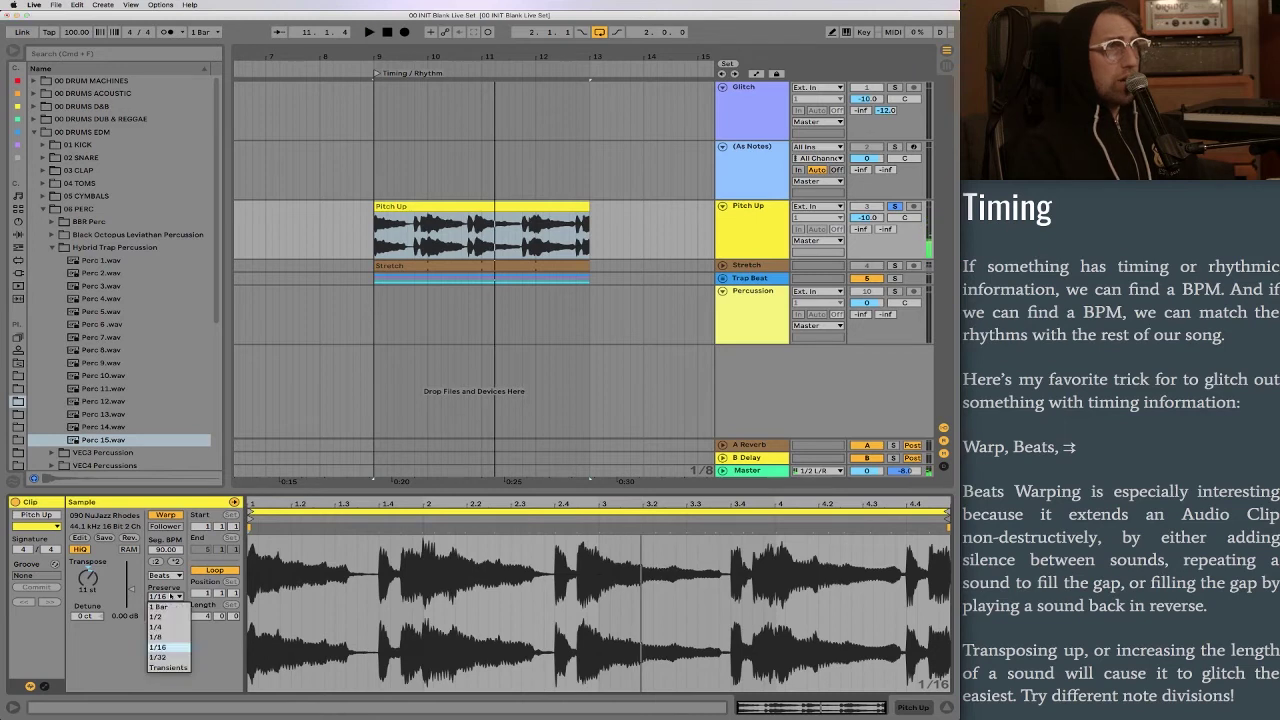
{"action": "left_click", "coordinate": [166, 637]}
{"action": "key", "text": "space"}
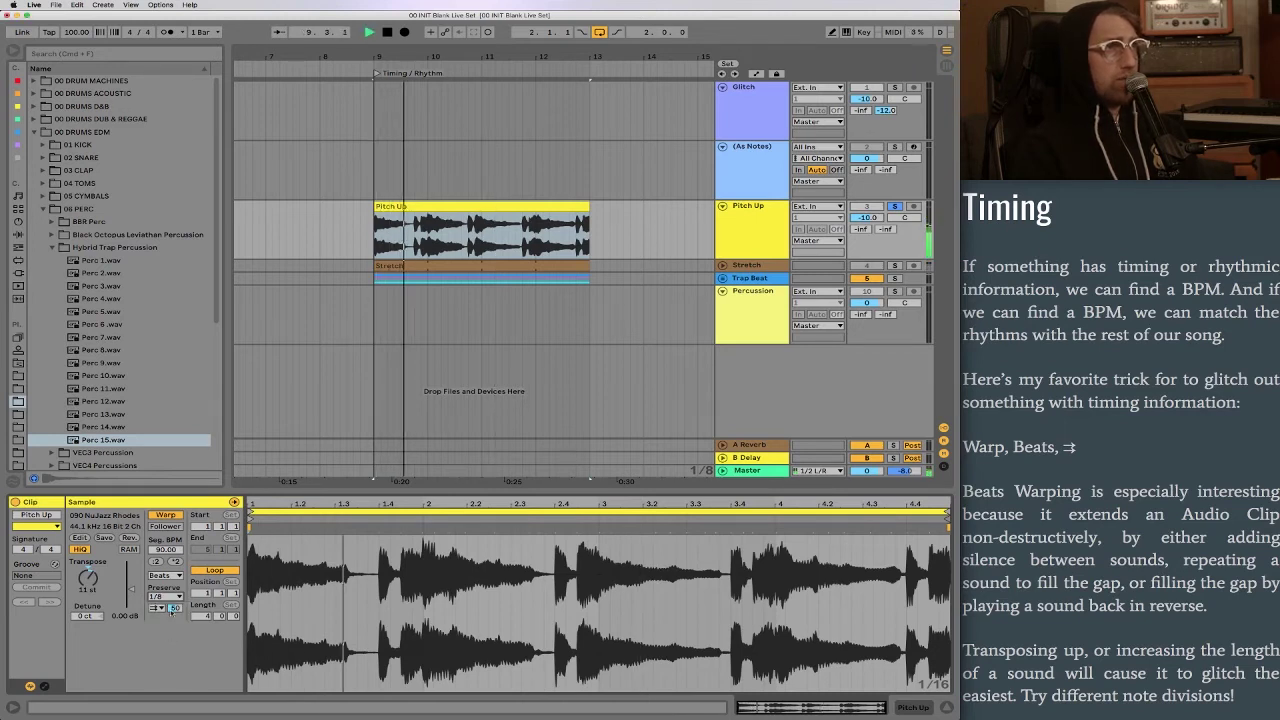
{"action": "left_click", "coordinate": [168, 597]}
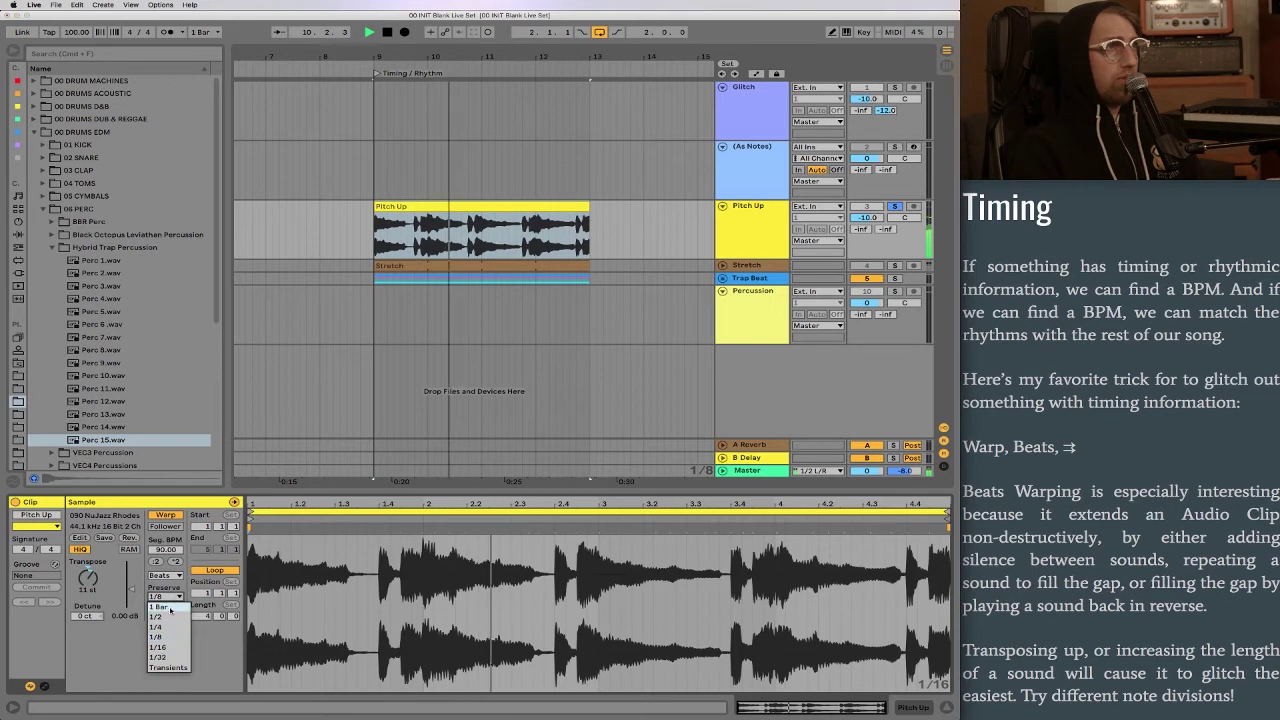
{"action": "left_click", "coordinate": [163, 627]}
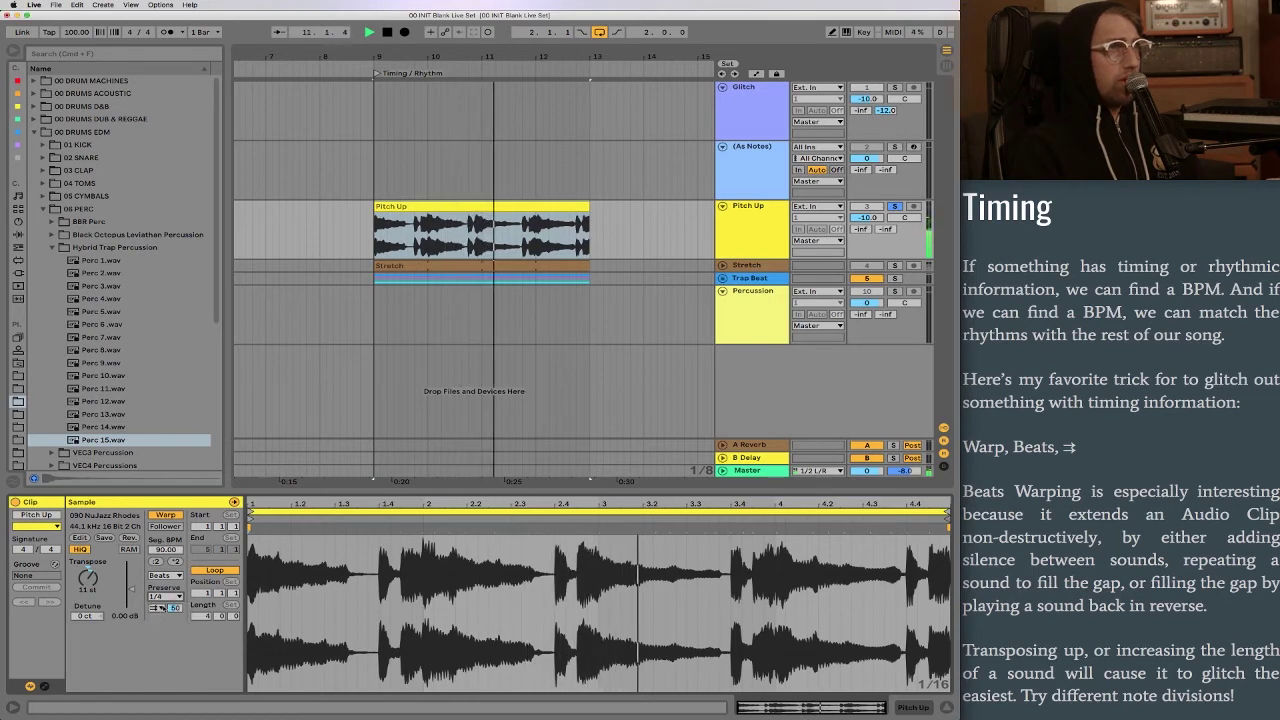
{"action": "left_click", "coordinate": [165, 597]}
{"action": "left_click", "coordinate": [162, 662]}
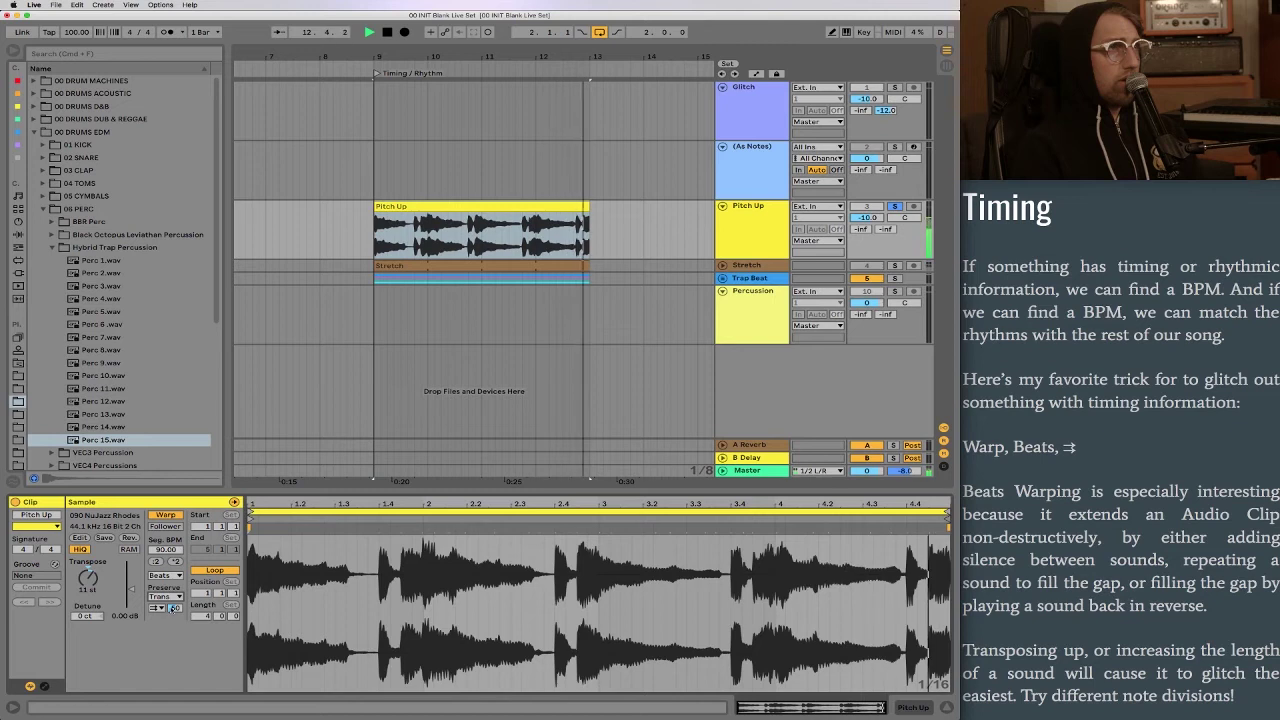
Try transient envelope values of 14 and 32 on the Pitch Up clip during playback.
{"action": "left_click_drag", "start_coordinate": [175, 607], "coordinate": [175, 645]}
{"action": "key", "text": "space"}
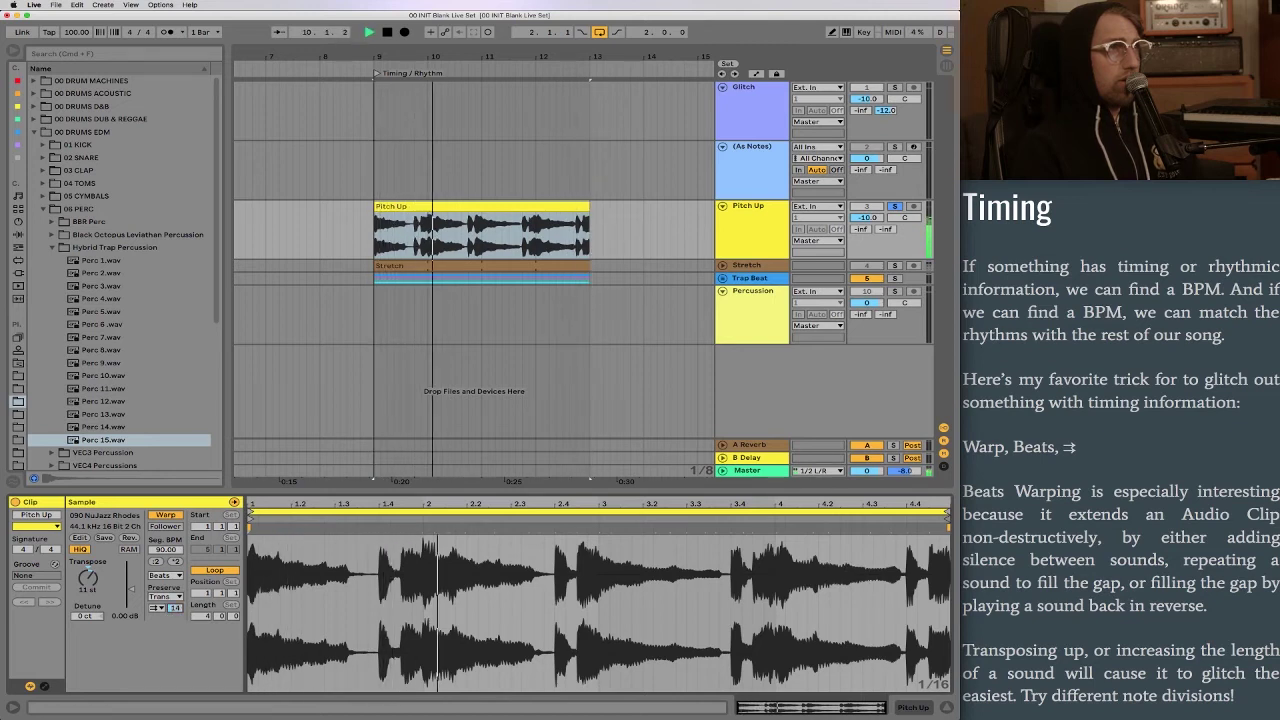
{"action": "left_click_drag", "start_coordinate": [175, 608], "coordinate": [175, 605]}
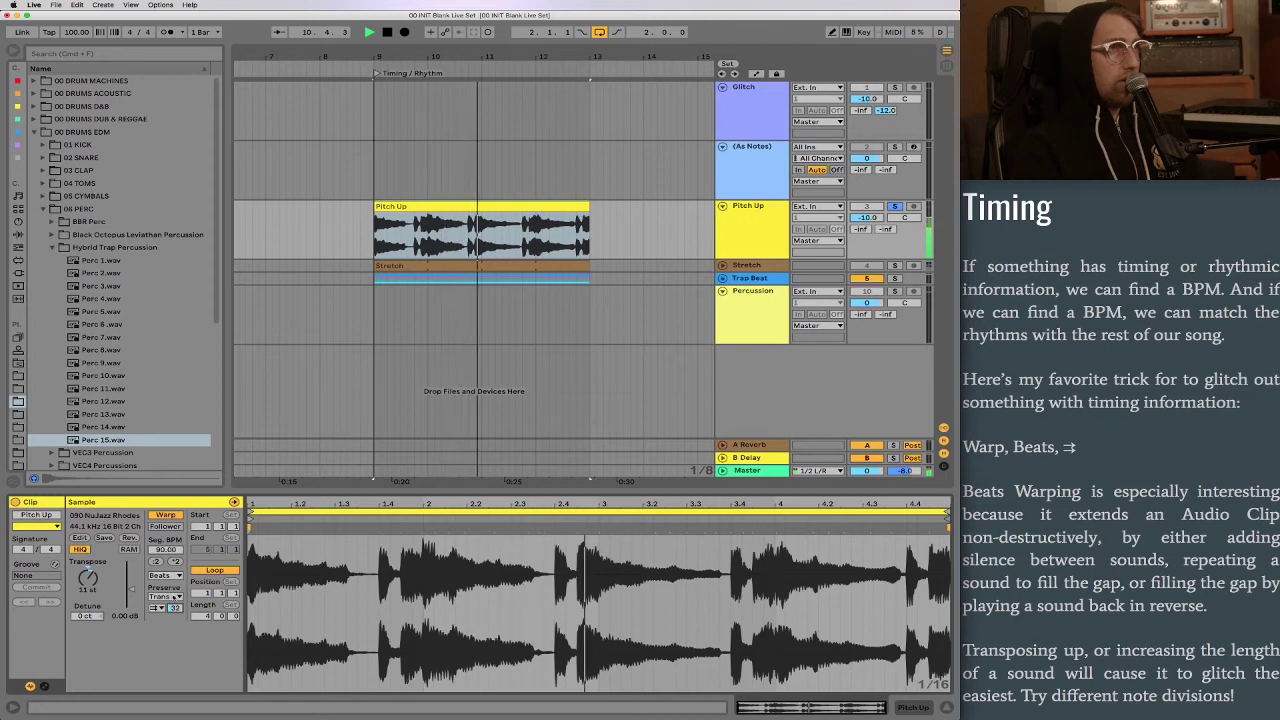
Try Preserve at 1/16 on the playing Pitch Up clip and stop playback.
{"action": "left_click", "coordinate": [165, 596]}
{"action": "left_click", "coordinate": [165, 646]}
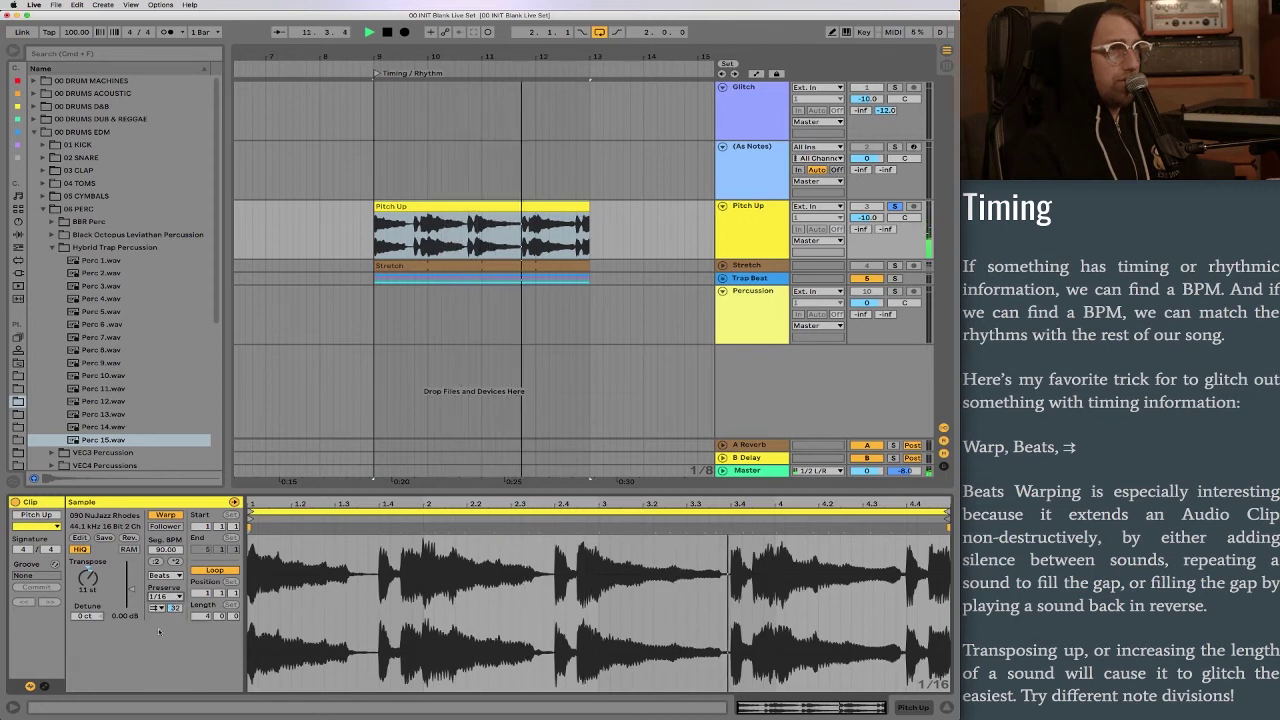
{"action": "key", "text": "space"}
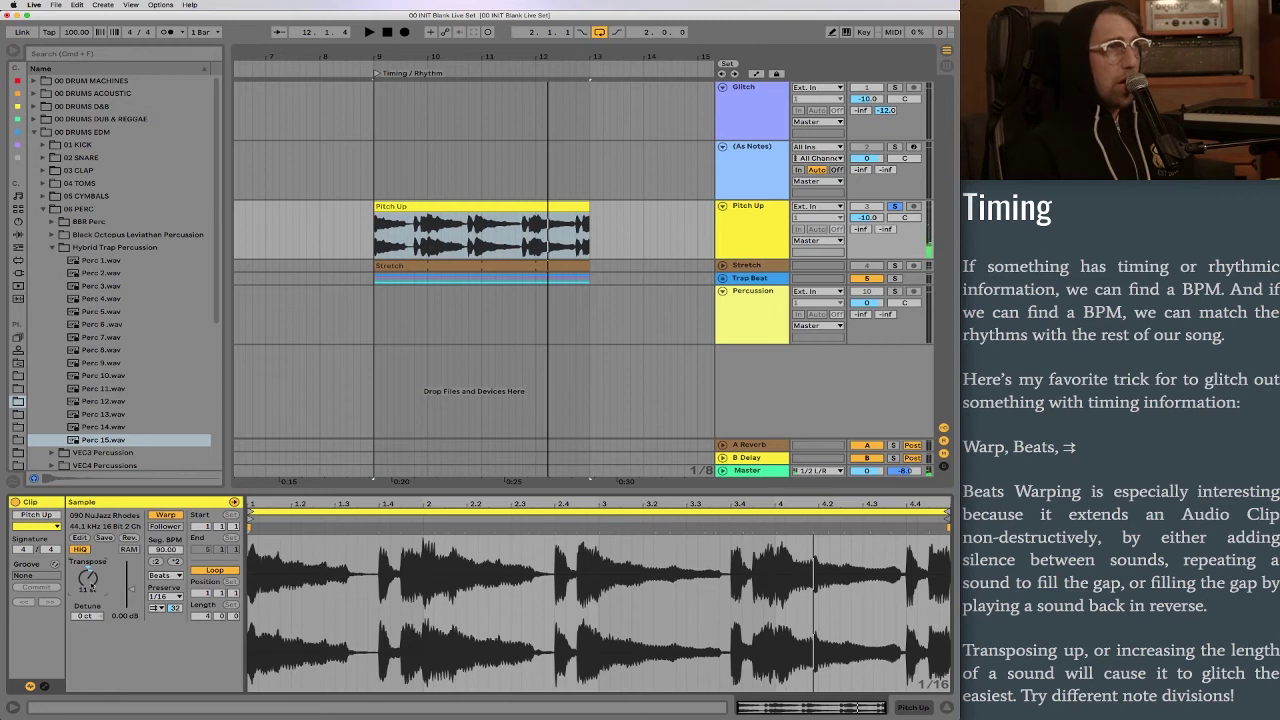
Play the clip transposed up 23 semitones with Preserve at 1/8, and raise its transient envelope to 100.
{"action": "key", "text": "space"}
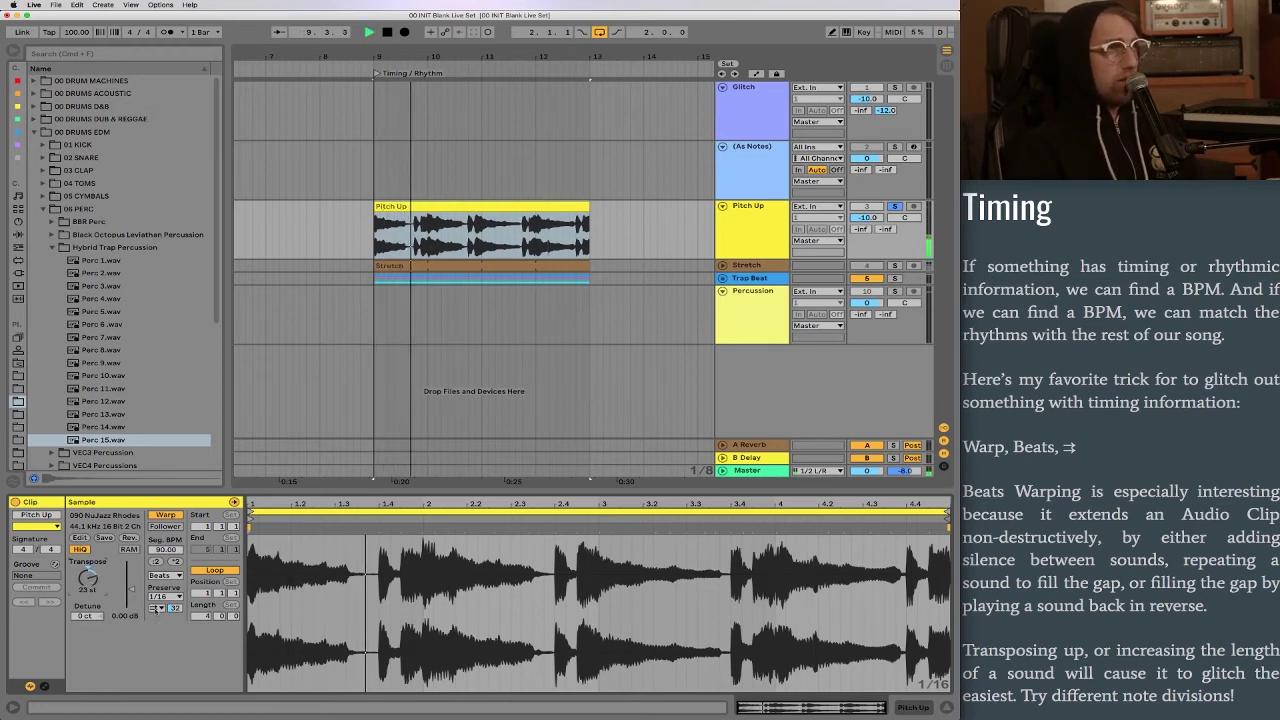
{"action": "left_click", "coordinate": [160, 597]}
{"action": "left_click", "coordinate": [164, 638]}
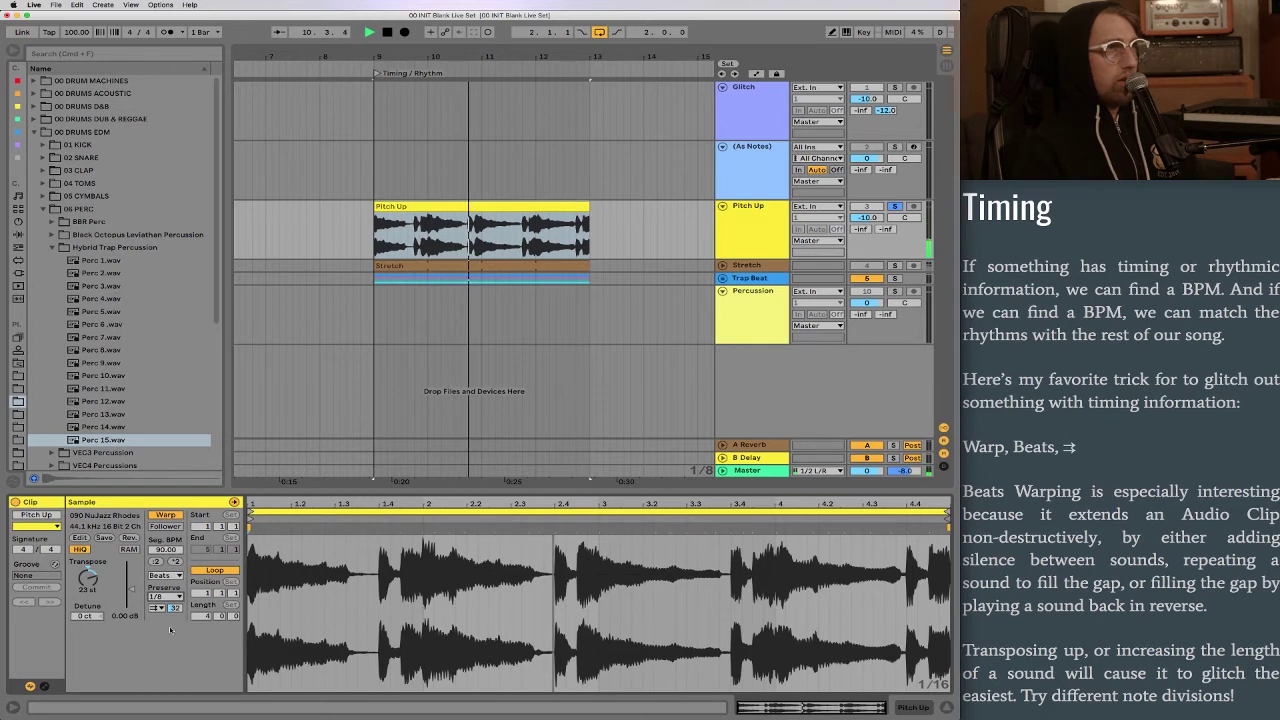
{"action": "left_click_drag", "start_coordinate": [172, 608], "coordinate": [172, 560]}
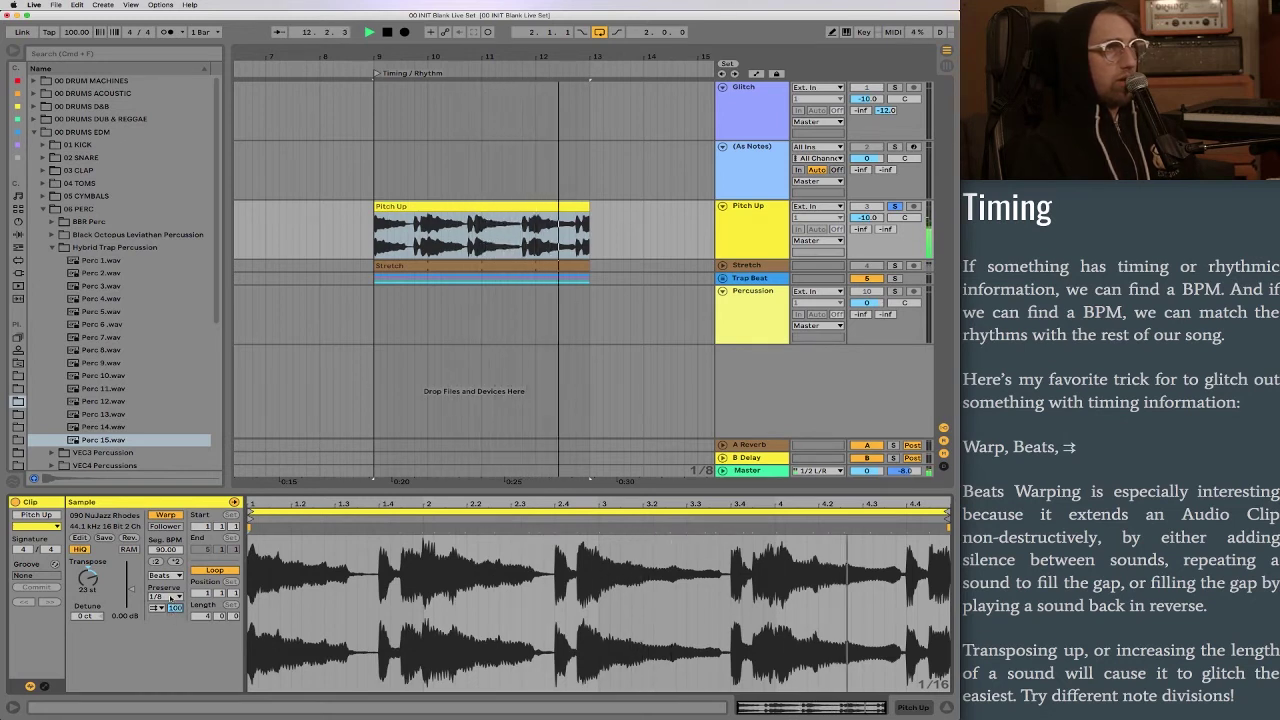
Try Preserve at 1 Bar on the Pitch Up clip and play it back.
{"action": "left_click", "coordinate": [170, 597]}
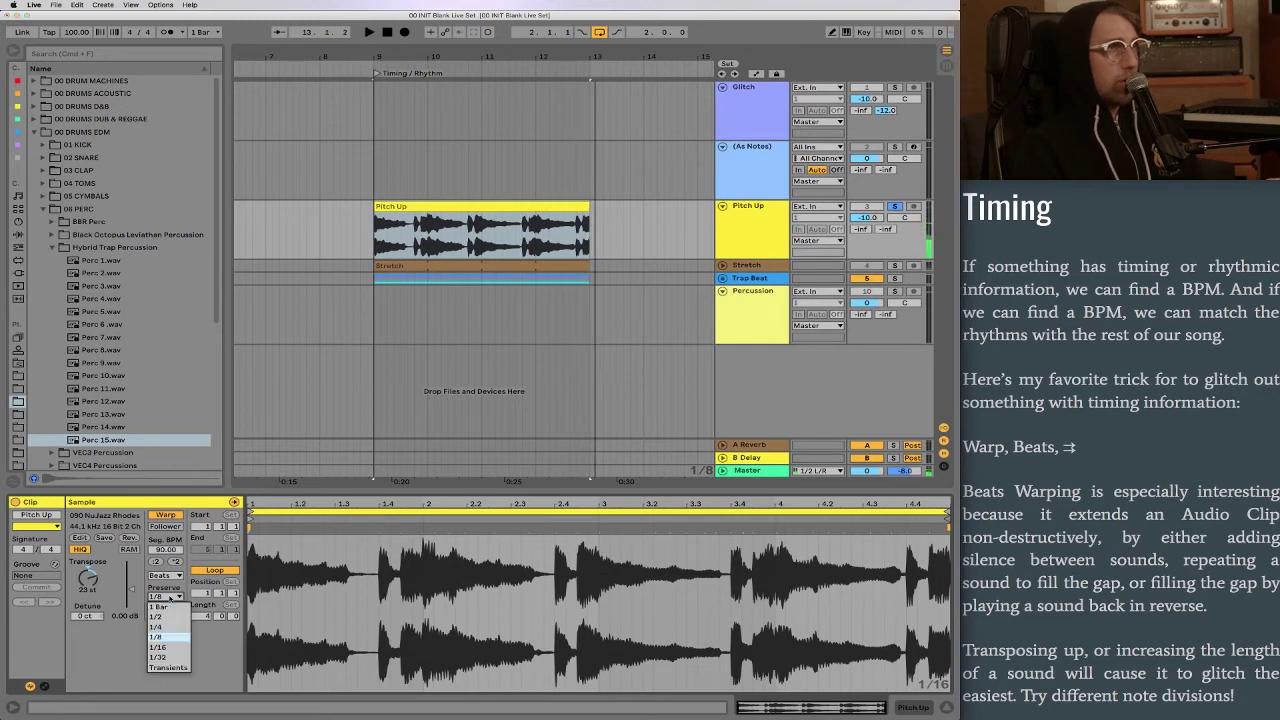
{"action": "left_click", "coordinate": [174, 607]}
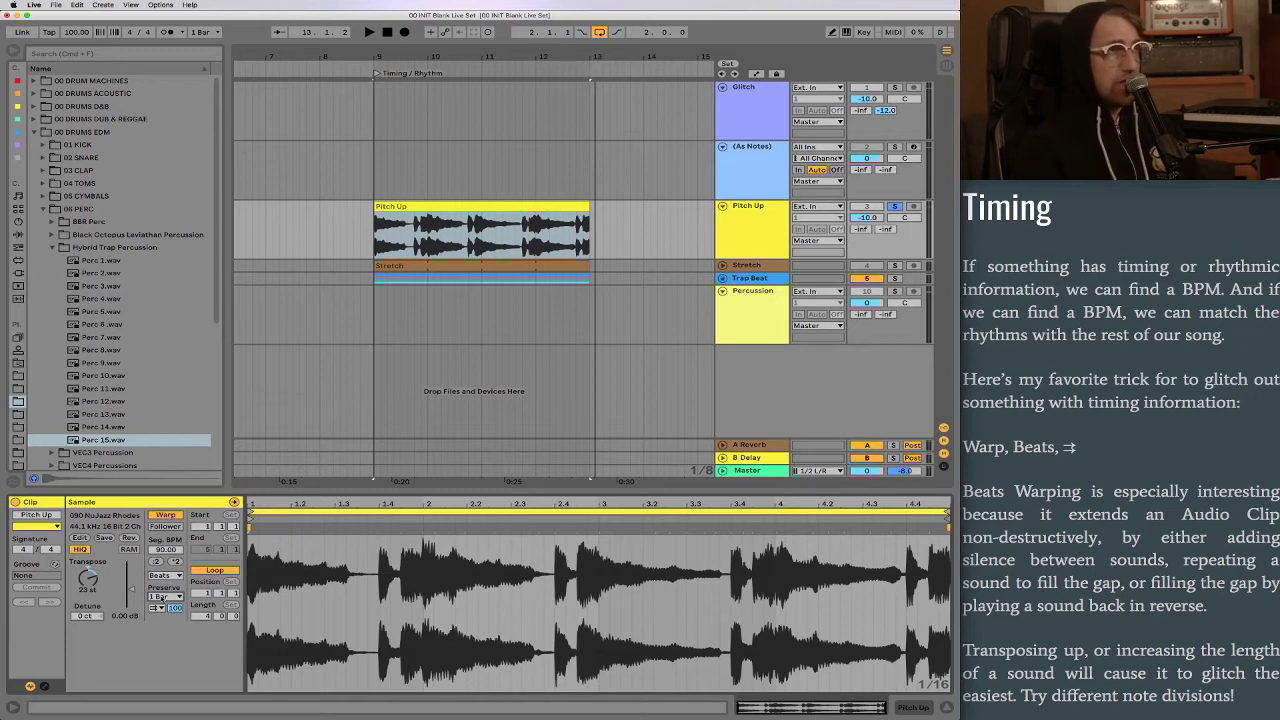
{"action": "key", "text": "space"}
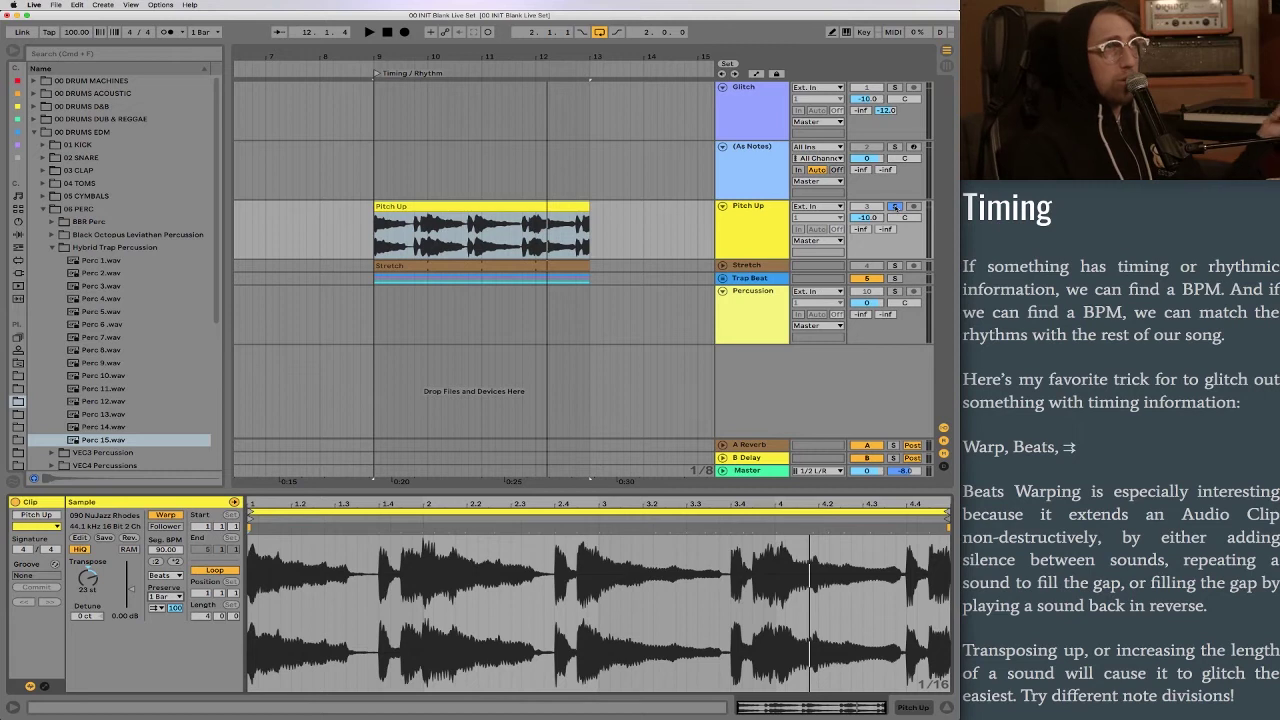
Unsolo the Pitch Up track and play its clip together with the other tracks.
{"action": "left_click", "coordinate": [895, 206]}
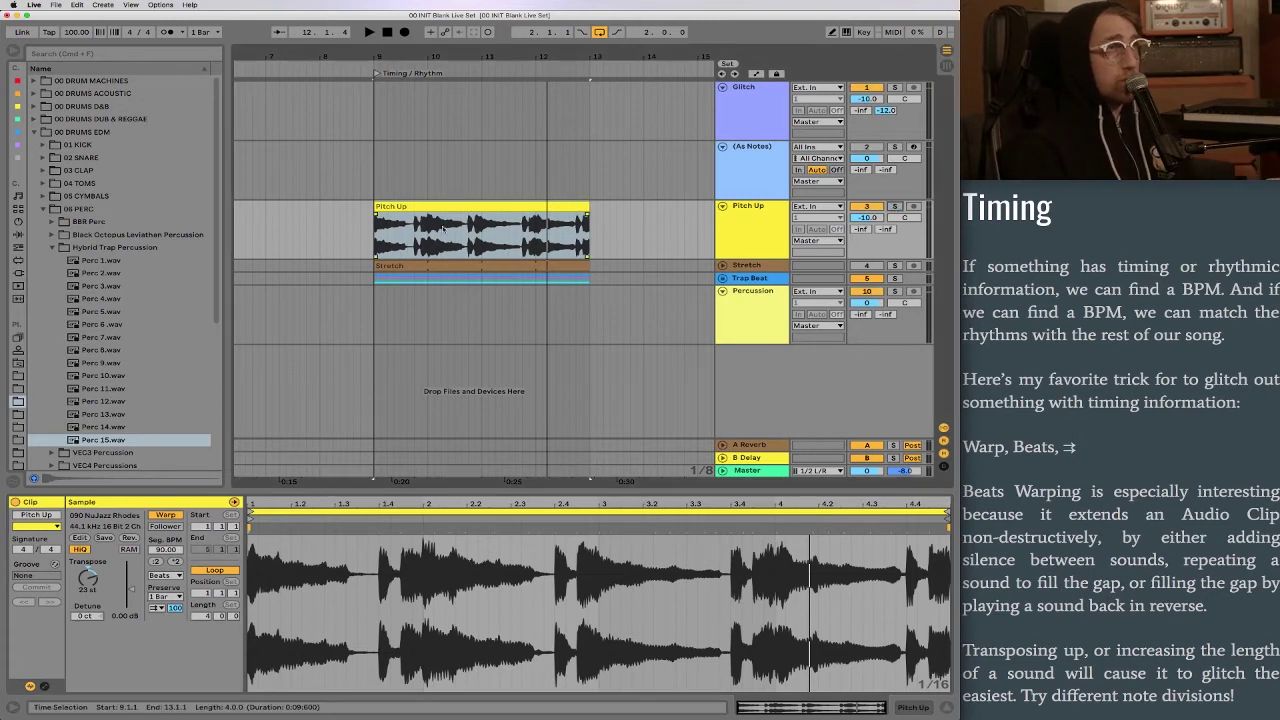
{"action": "left_click", "coordinate": [448, 206]}
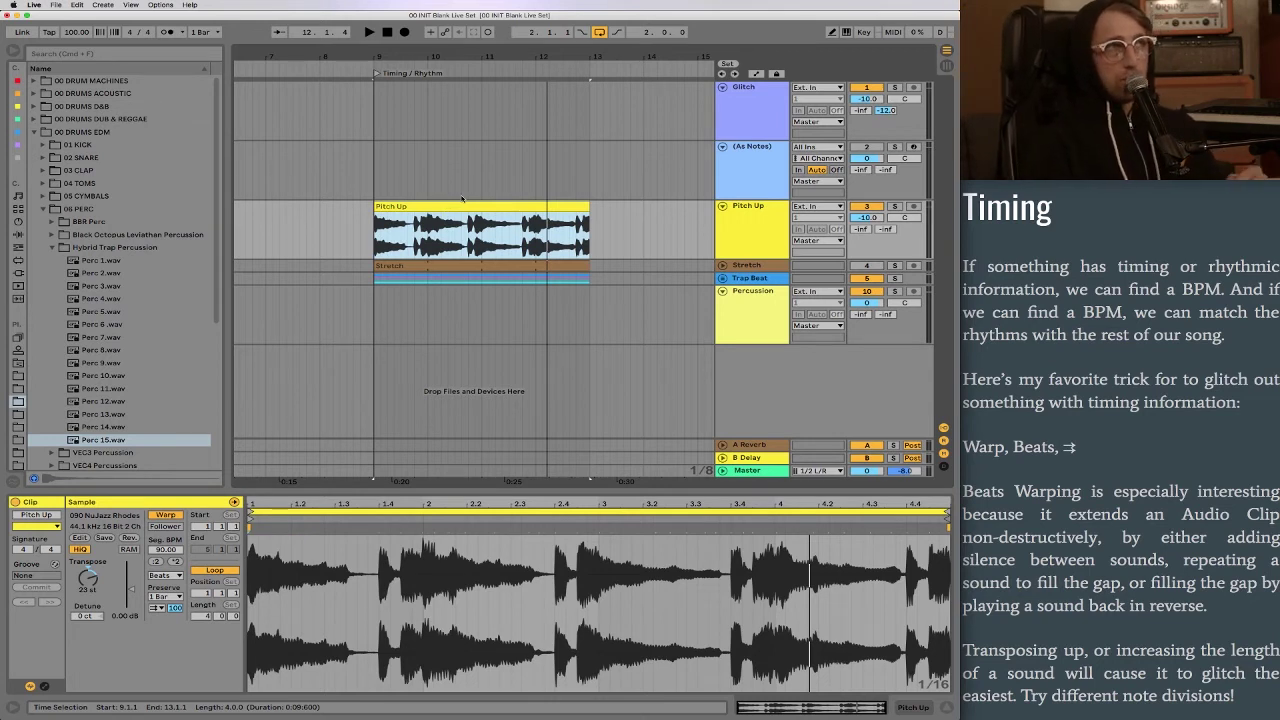
{"action": "key", "text": "space"}
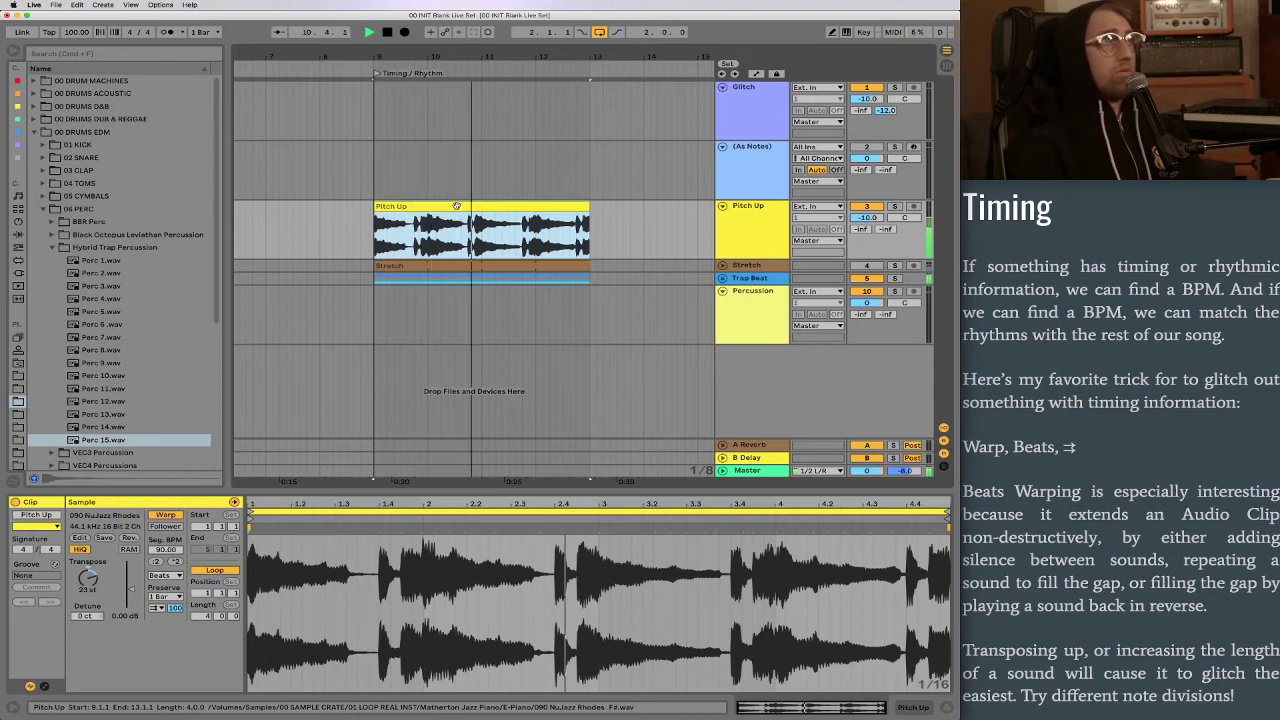
Audition the Pitch Up clip in the mix with Preserve at 1/2, and change Preserve to 1/4.
{"action": "left_click", "coordinate": [165, 596]}
{"action": "left_click", "coordinate": [170, 618]}
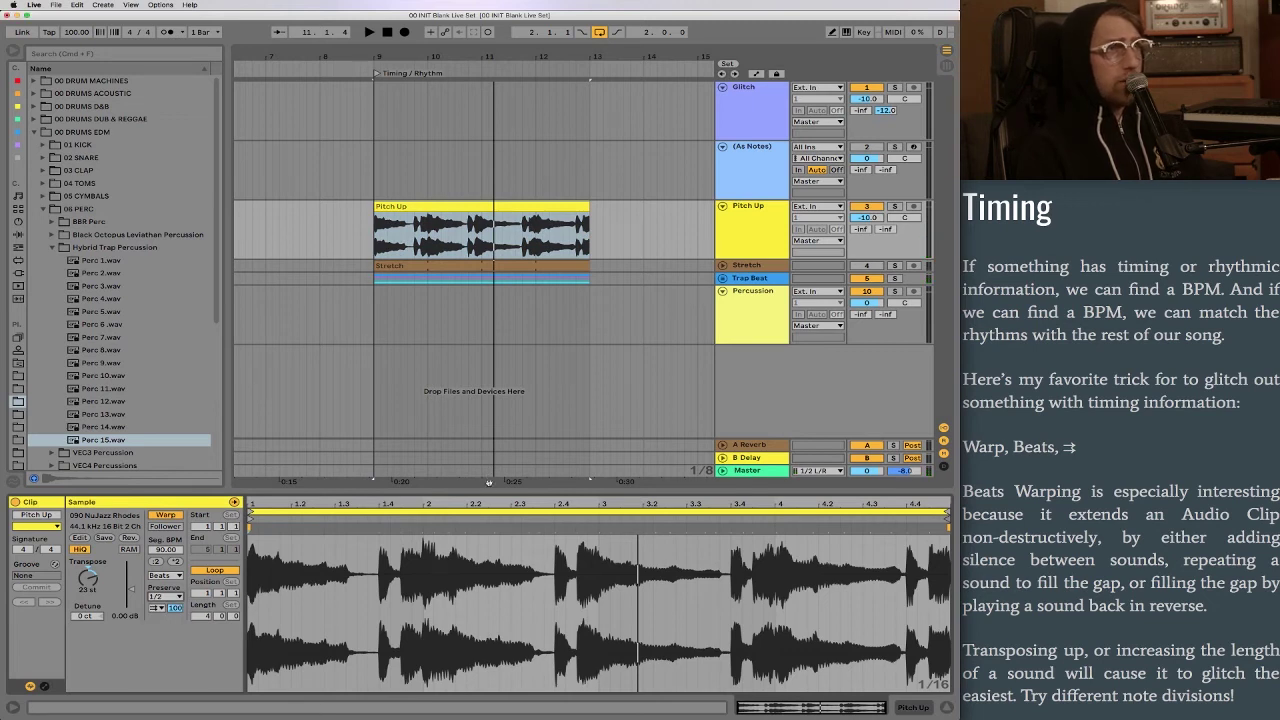
{"action": "key", "text": "space"}
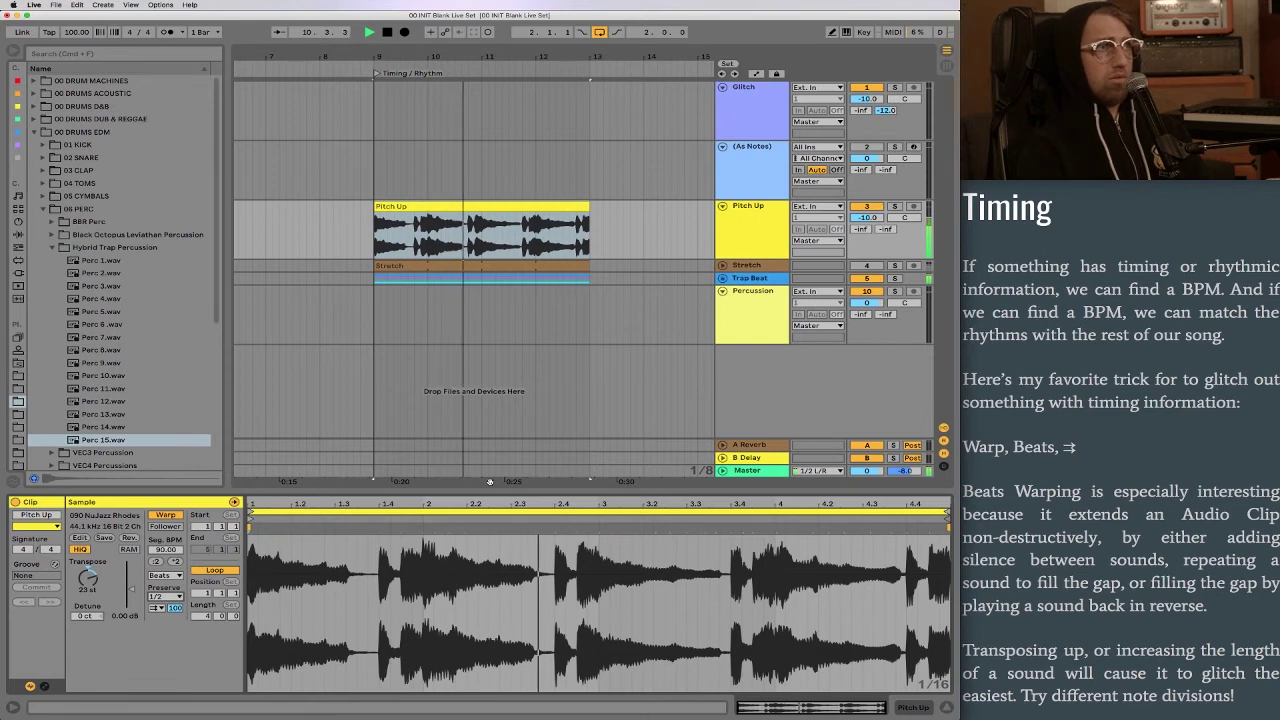
{"action": "left_click", "coordinate": [160, 596]}
{"action": "left_click", "coordinate": [162, 631]}
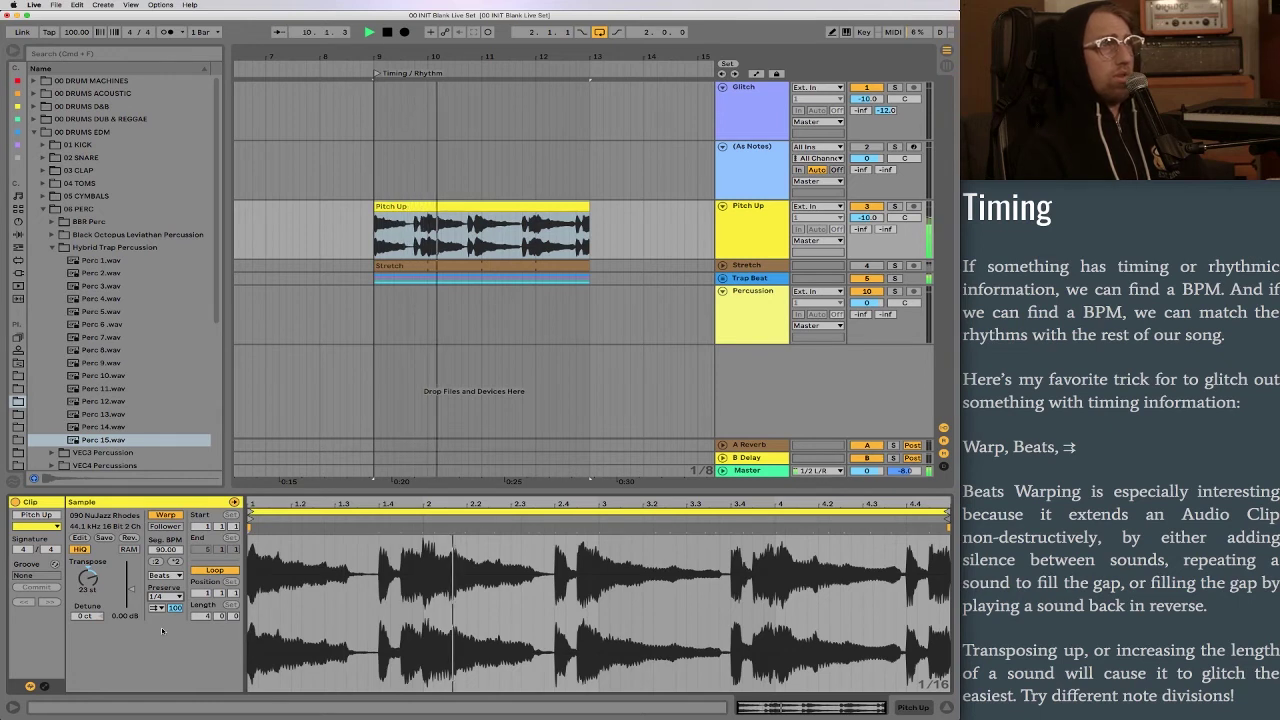
Change the Pitch Up clip's Preserve setting to 1/8 while it plays in the mix.
{"action": "left_click", "coordinate": [160, 596]}
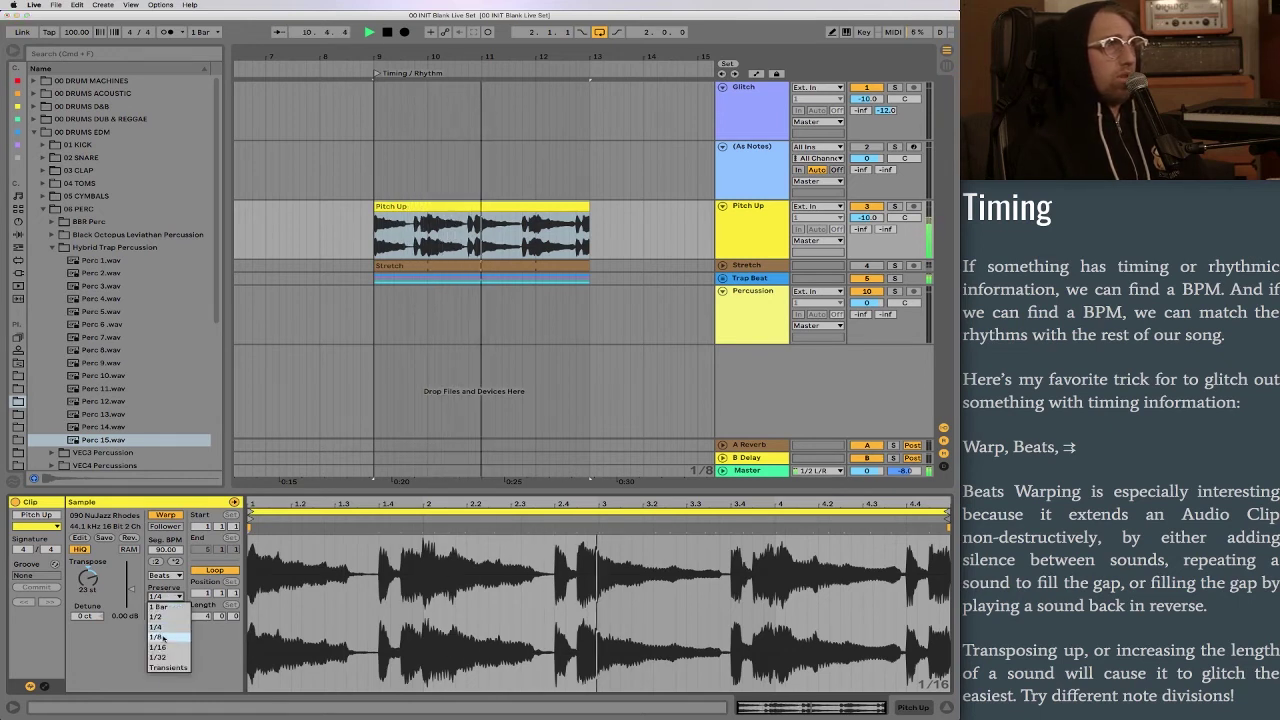
{"action": "left_click", "coordinate": [159, 637]}
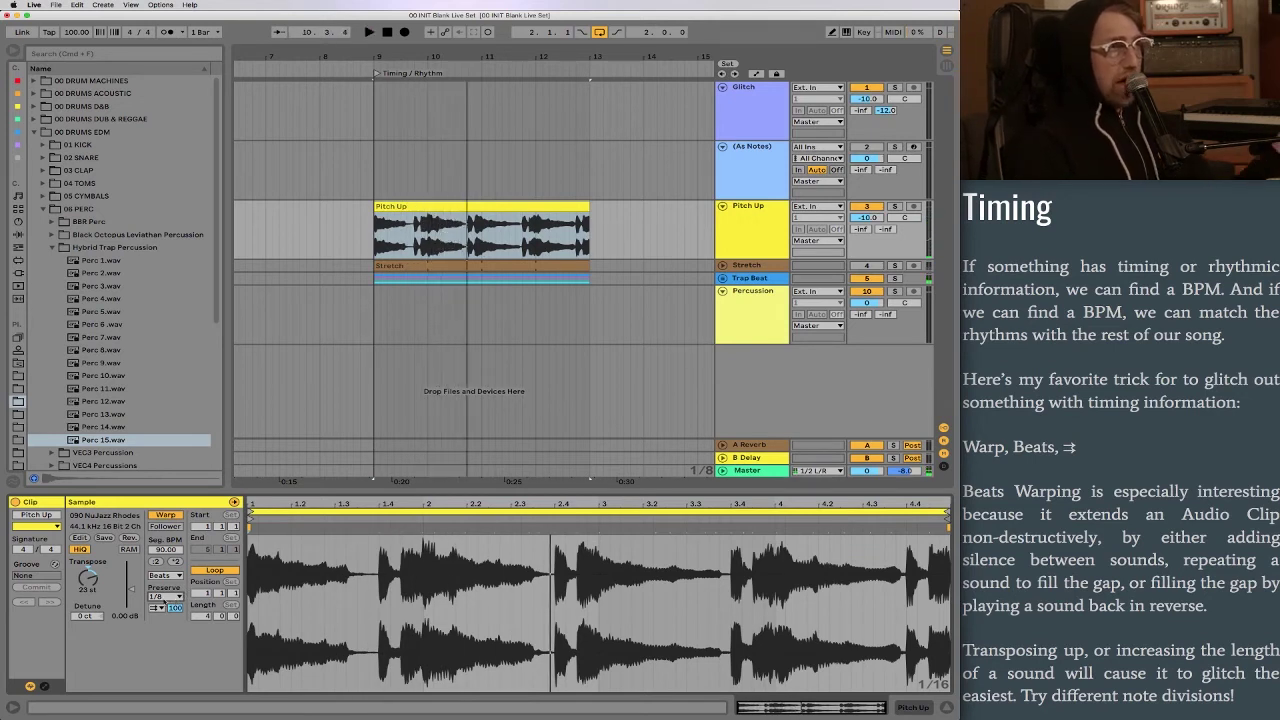
Collapse the Pitch Up track, expand the Stretch track and open the Stretch clip's sample settings.
{"action": "left_click", "coordinate": [723, 206]}
{"action": "left_click", "coordinate": [723, 219]}
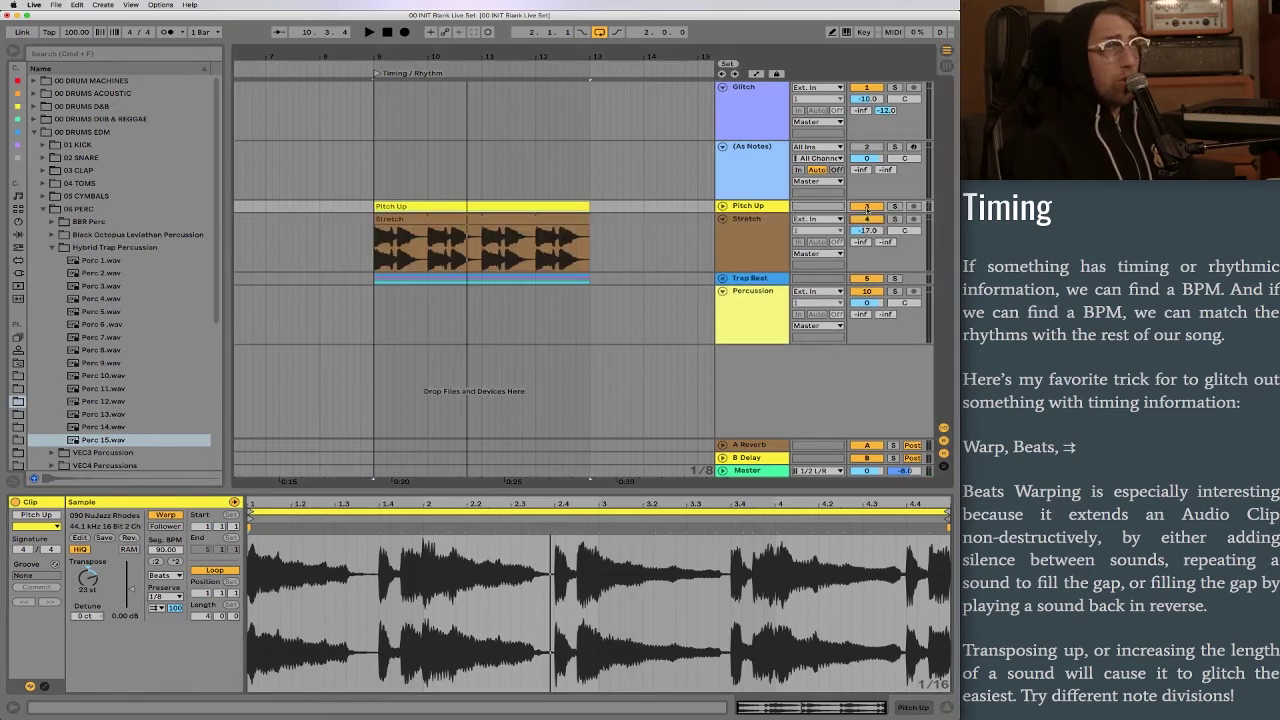
{"action": "left_click", "coordinate": [529, 218]}
{"action": "left_click", "coordinate": [529, 218]}
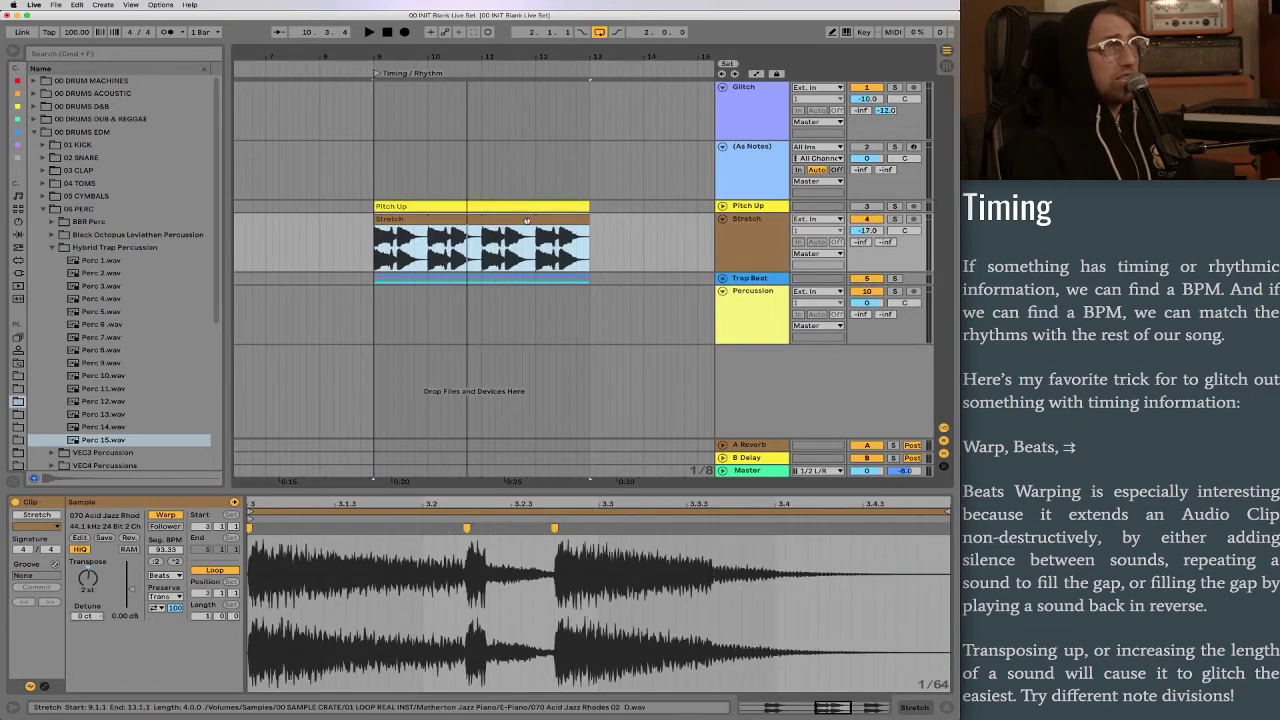
Set the Stretch clip's warp mode to Complex and audition it with the beat.
{"action": "left_click", "coordinate": [165, 576]}
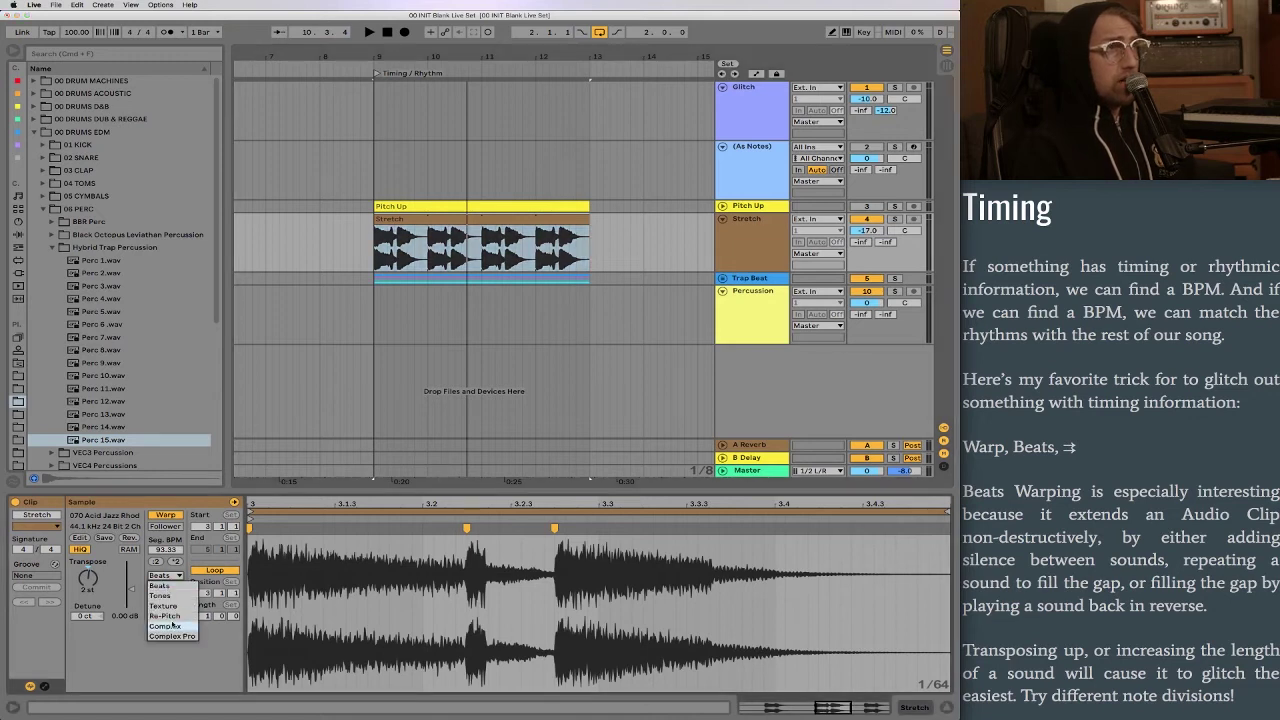
{"action": "left_click", "coordinate": [172, 627]}
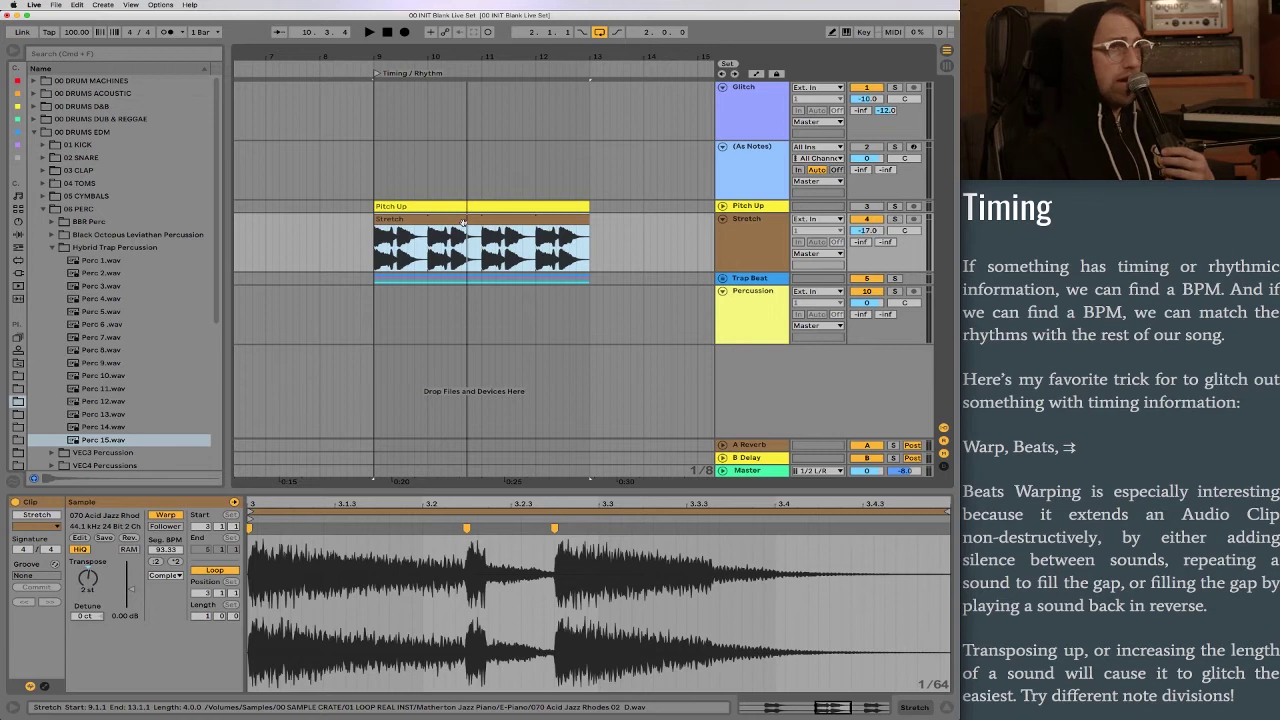
{"action": "key", "text": "space"}
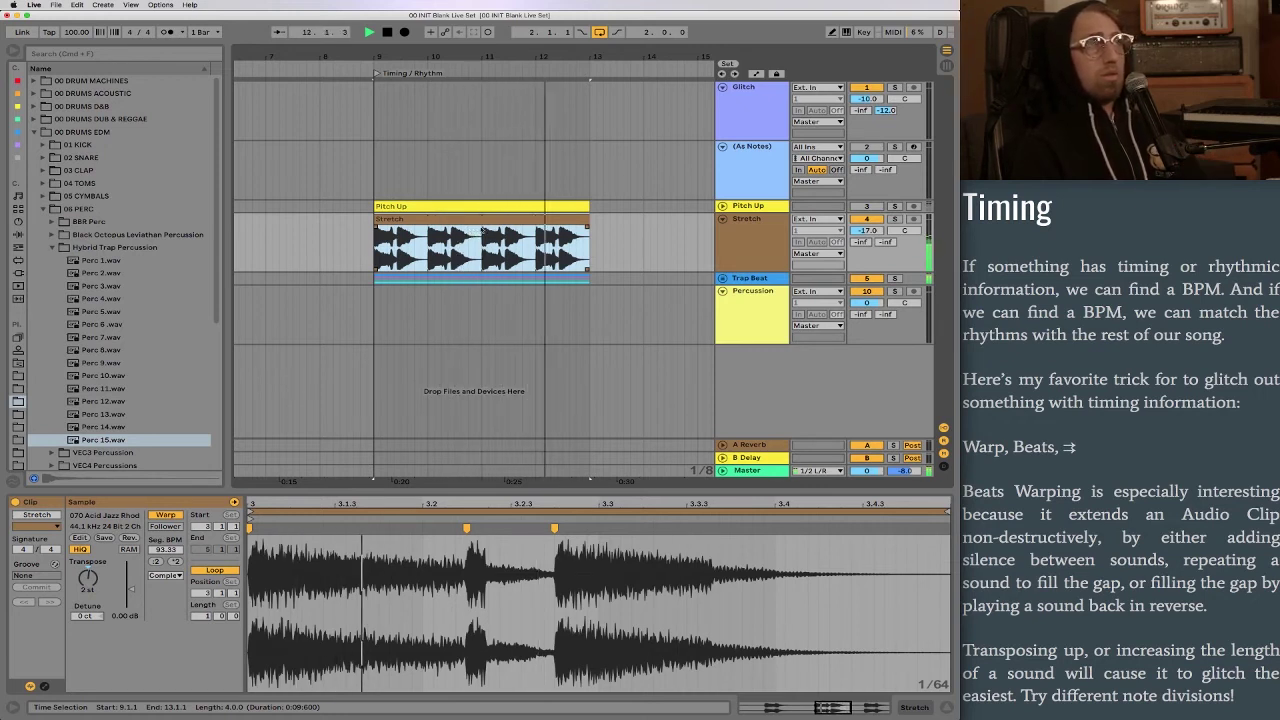
{"action": "key", "text": "space"}
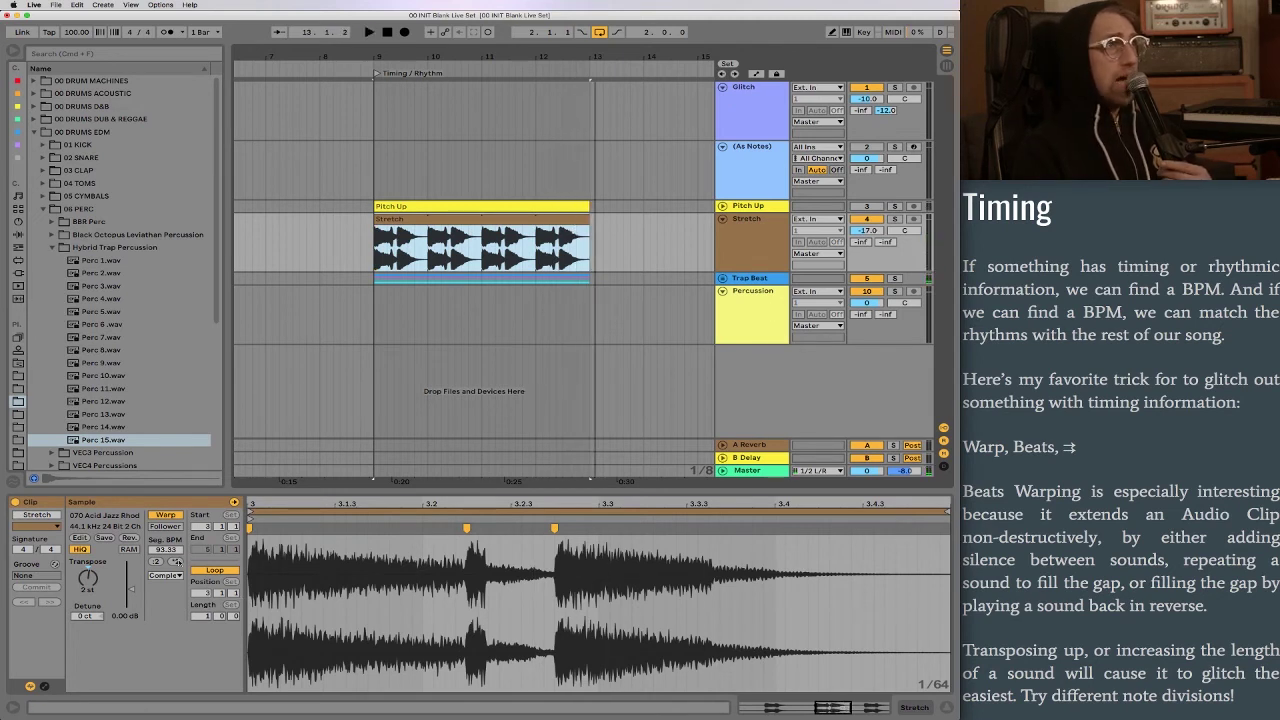
Double the Stretch clip's segment BPM to 186.67 and set its warp mode to Beats.
{"action": "left_click", "coordinate": [176, 561]}
{"action": "left_click", "coordinate": [463, 218]}
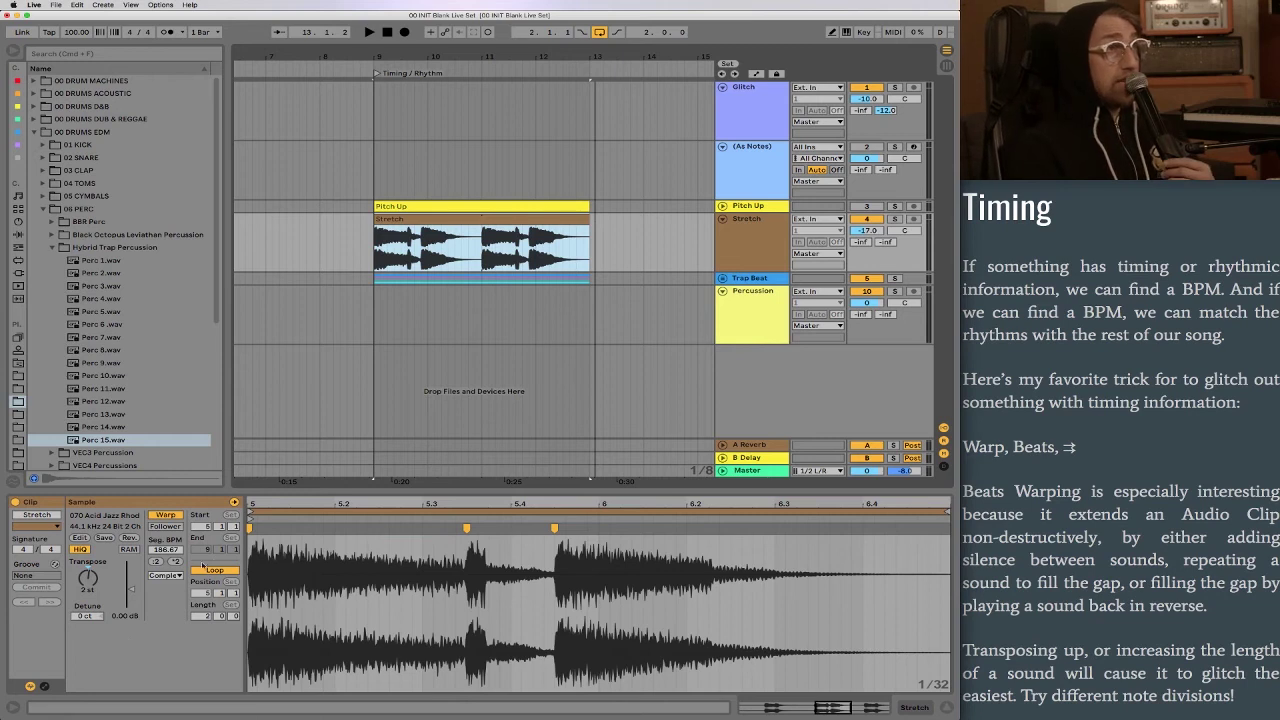
{"action": "left_click", "coordinate": [165, 575]}
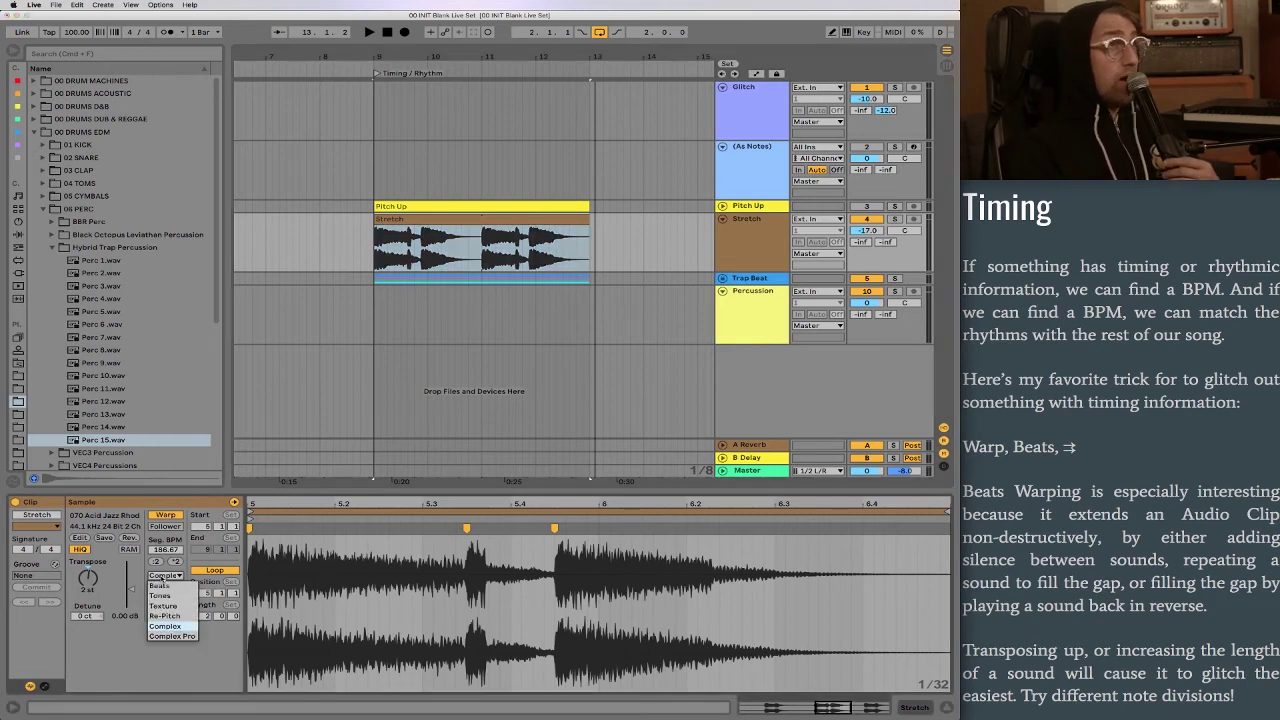
{"action": "left_click", "coordinate": [162, 586]}
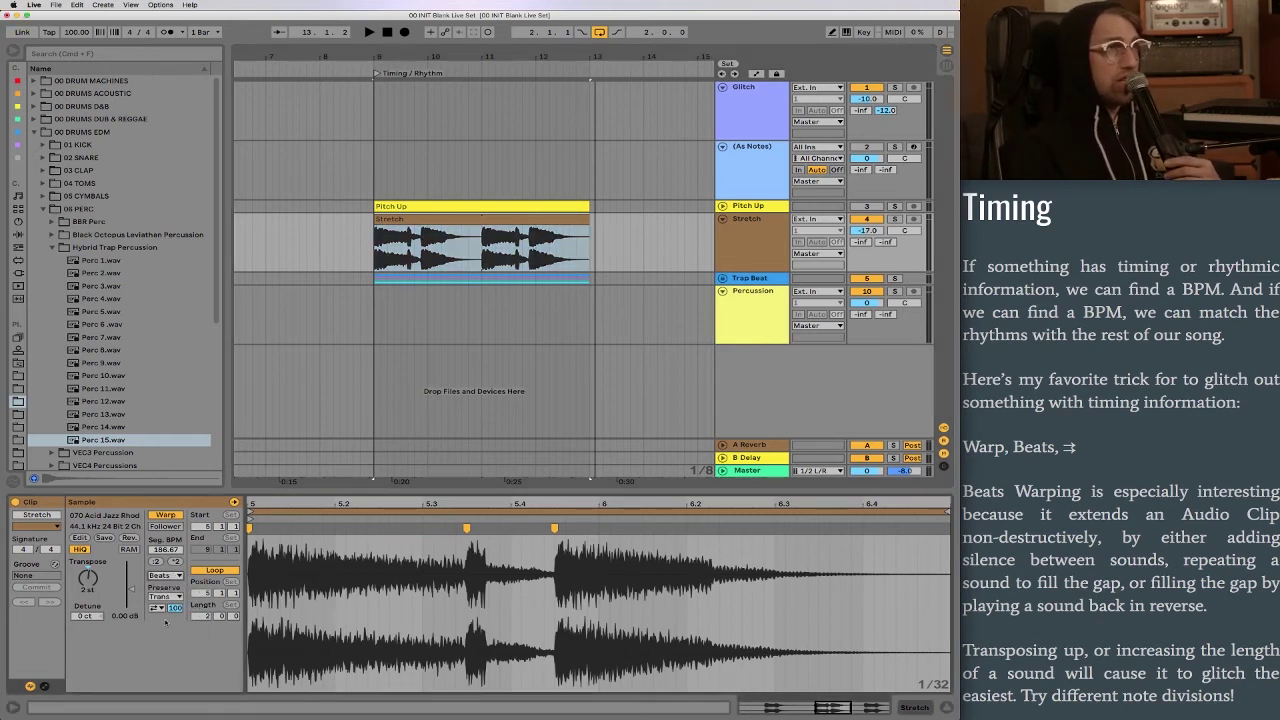
Set the Stretch clip's transient loop mode to loop forward with Preserve at 1/8, and play it back.
{"action": "left_click", "coordinate": [158, 608]}
{"action": "left_click", "coordinate": [155, 635]}
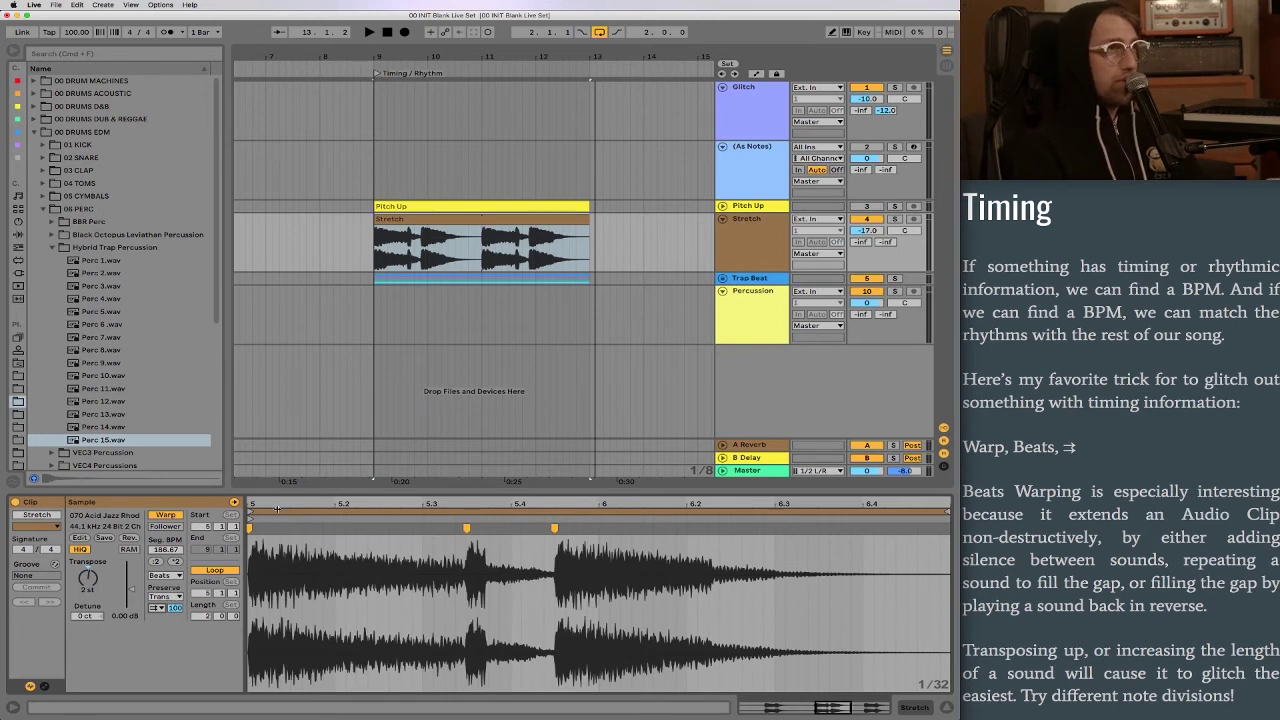
{"action": "left_click", "coordinate": [166, 596]}
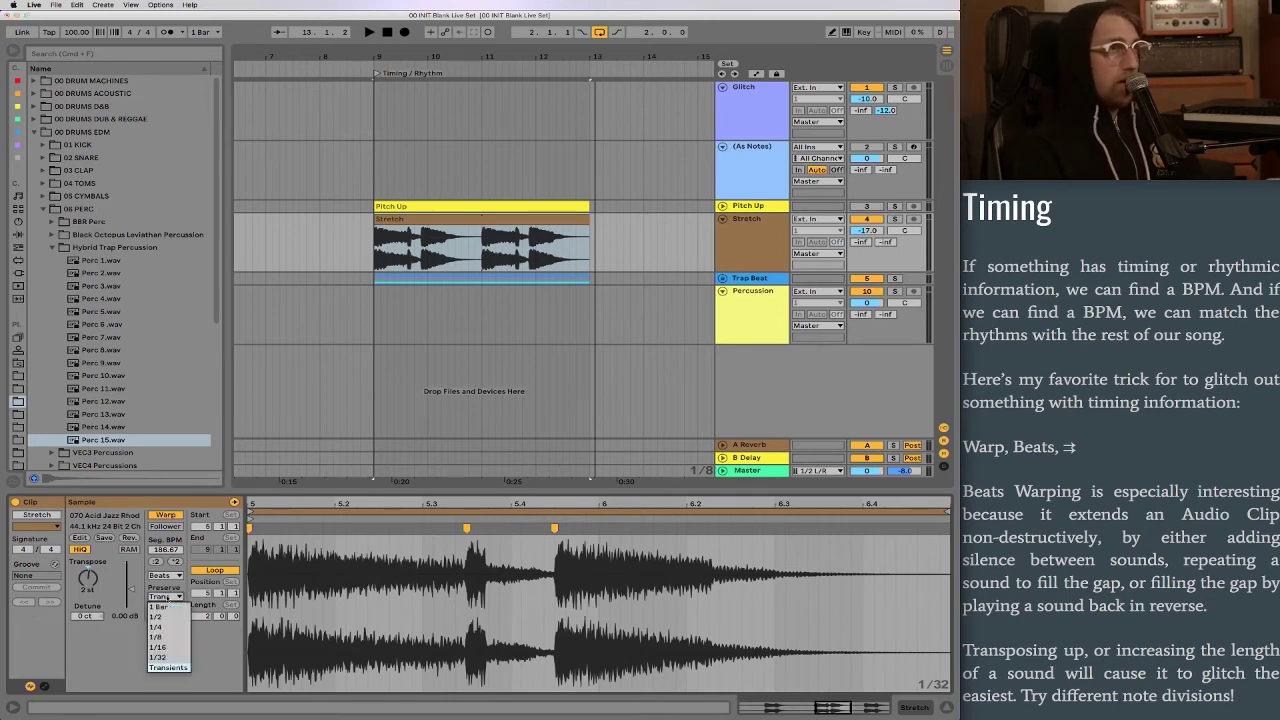
{"action": "left_click", "coordinate": [168, 637]}
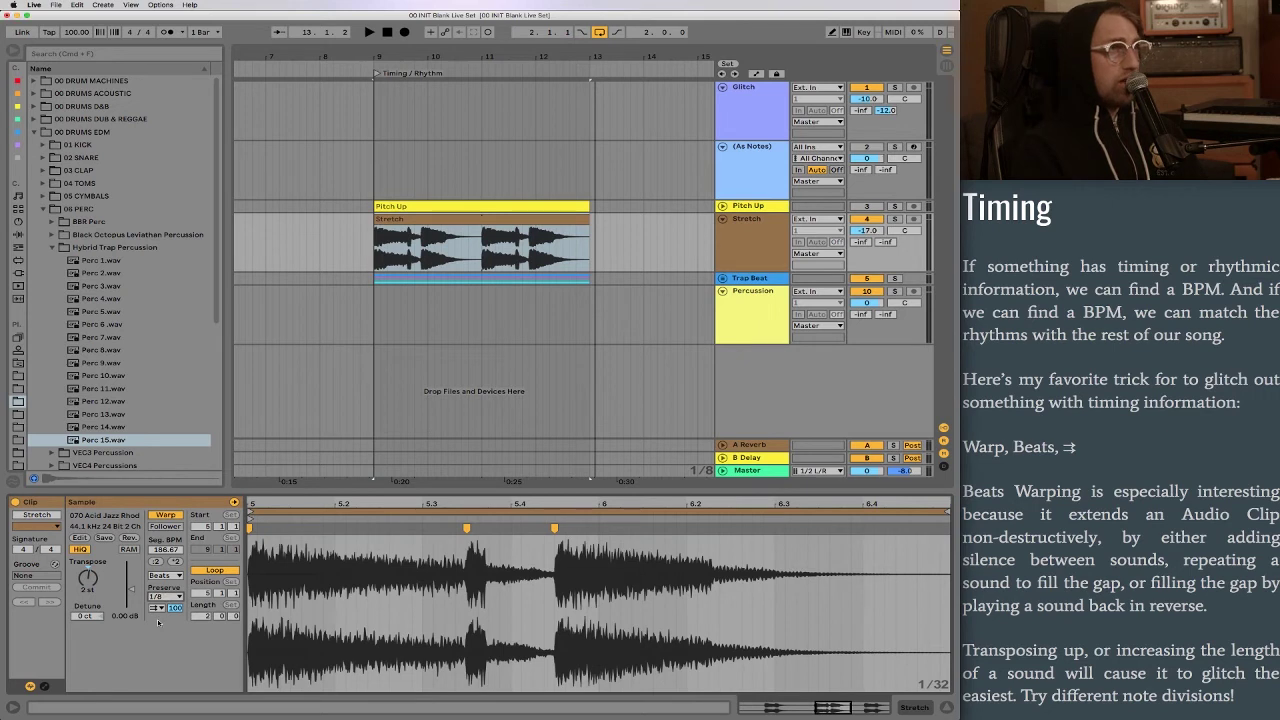
{"action": "key", "text": "space"}
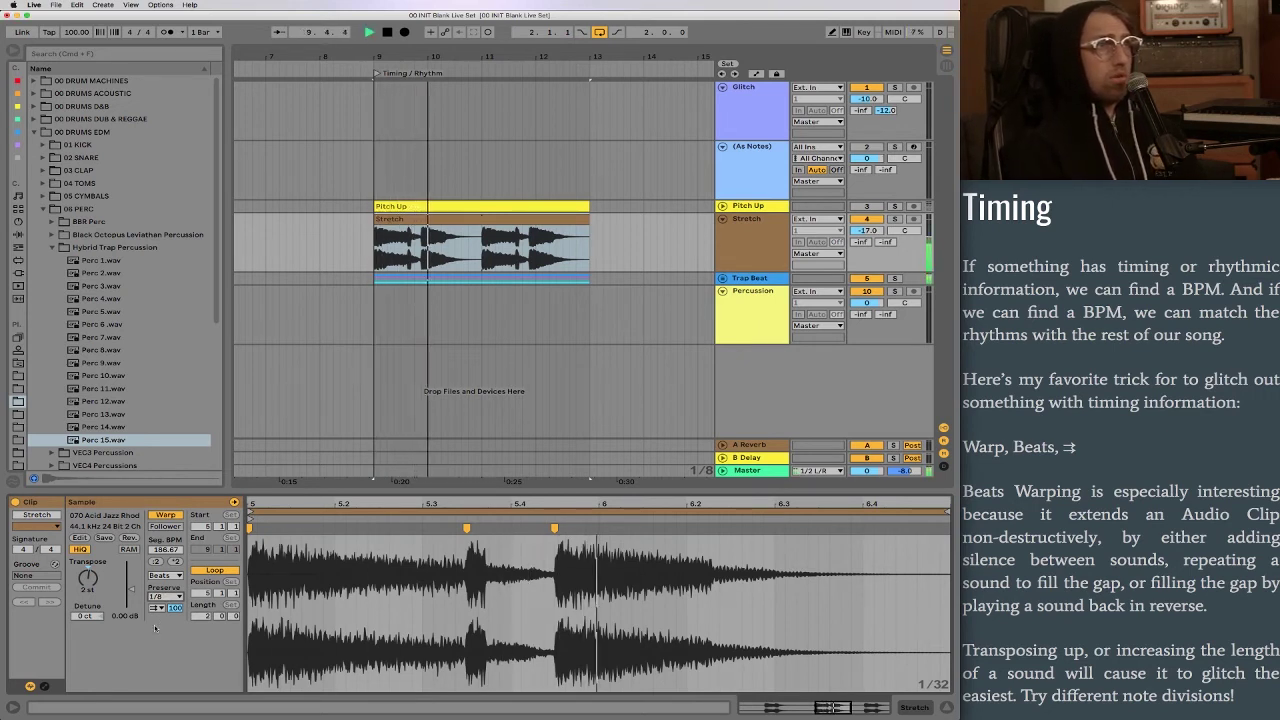
Try Preserve at 1/4 on the Stretch clip and play it back.
{"action": "left_click", "coordinate": [166, 596]}
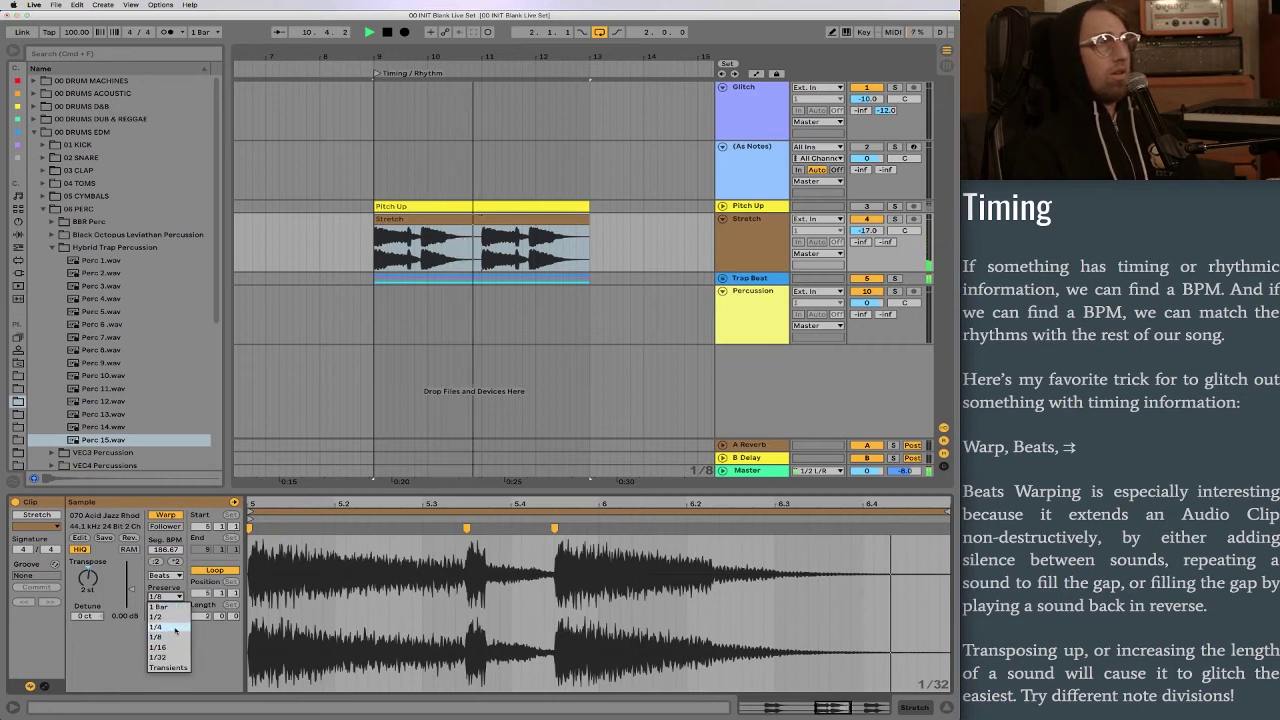
{"action": "left_click", "coordinate": [175, 630]}
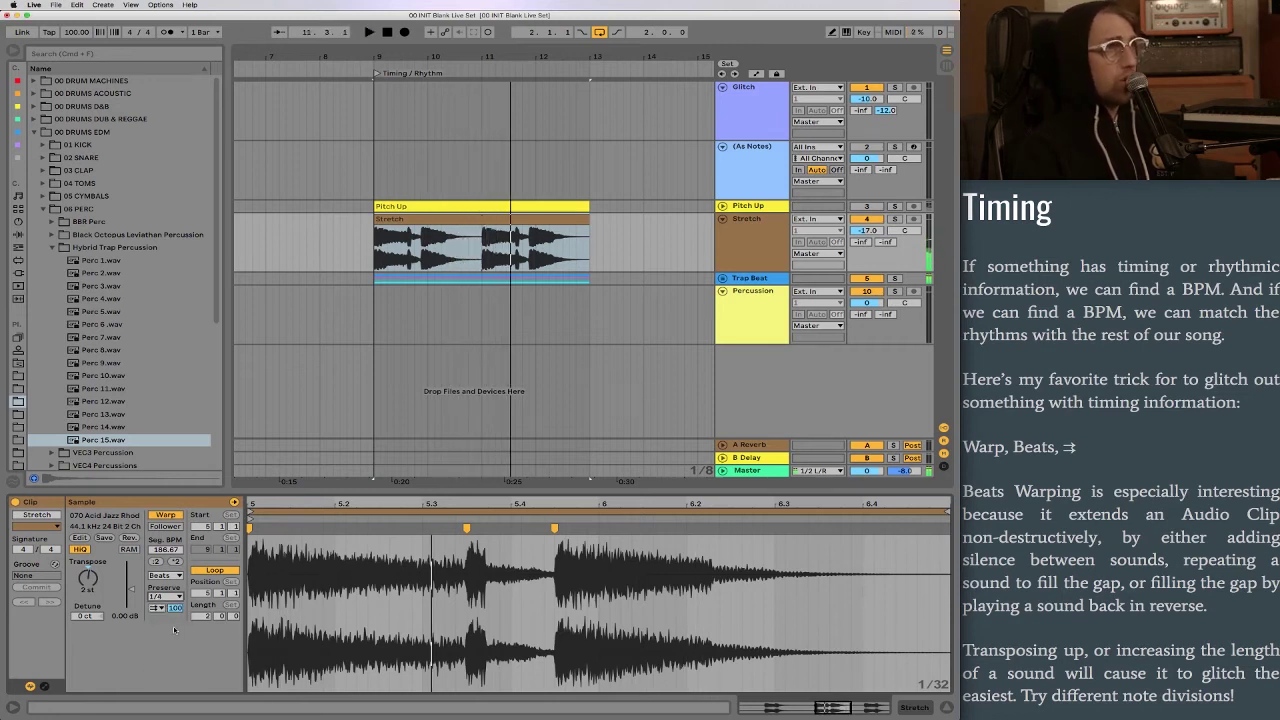
{"action": "key", "text": "space"}
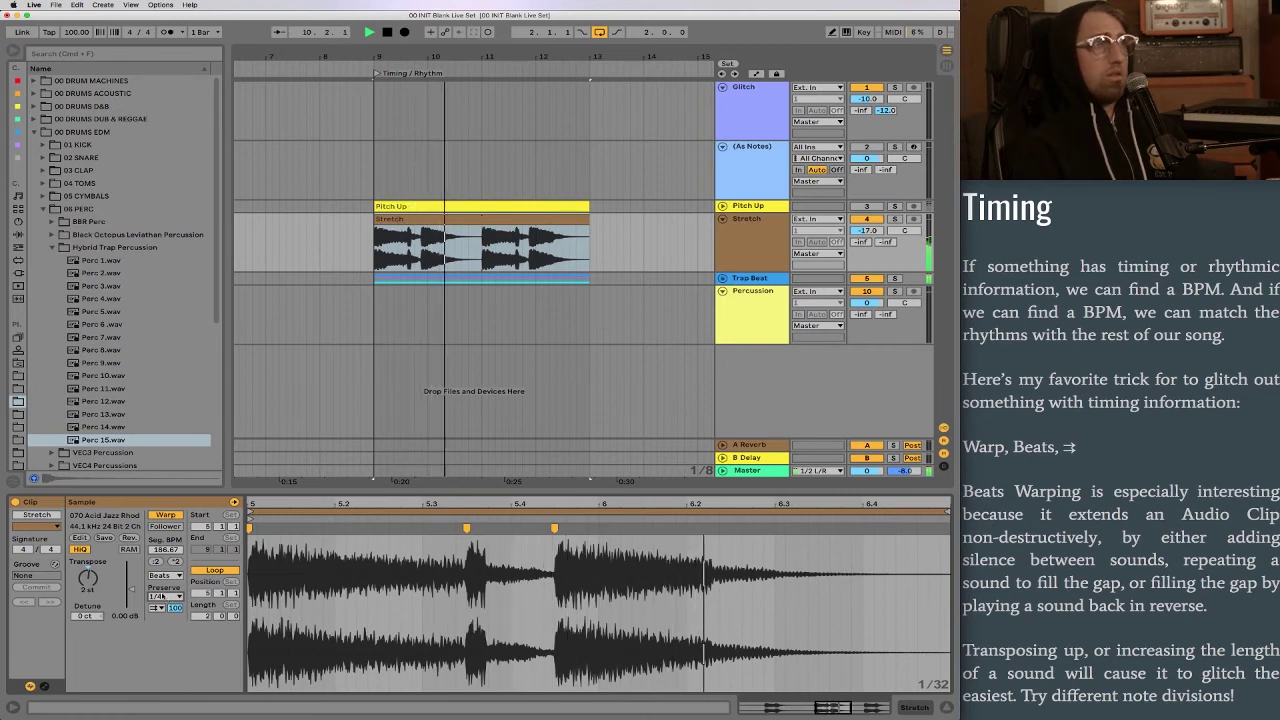
{"action": "key", "text": "space"}
Try Preserve at 1 Bar on the Stretch clip and play it back.
{"action": "left_click", "coordinate": [165, 596]}
{"action": "left_click", "coordinate": [162, 609]}
{"action": "key", "text": "space"}
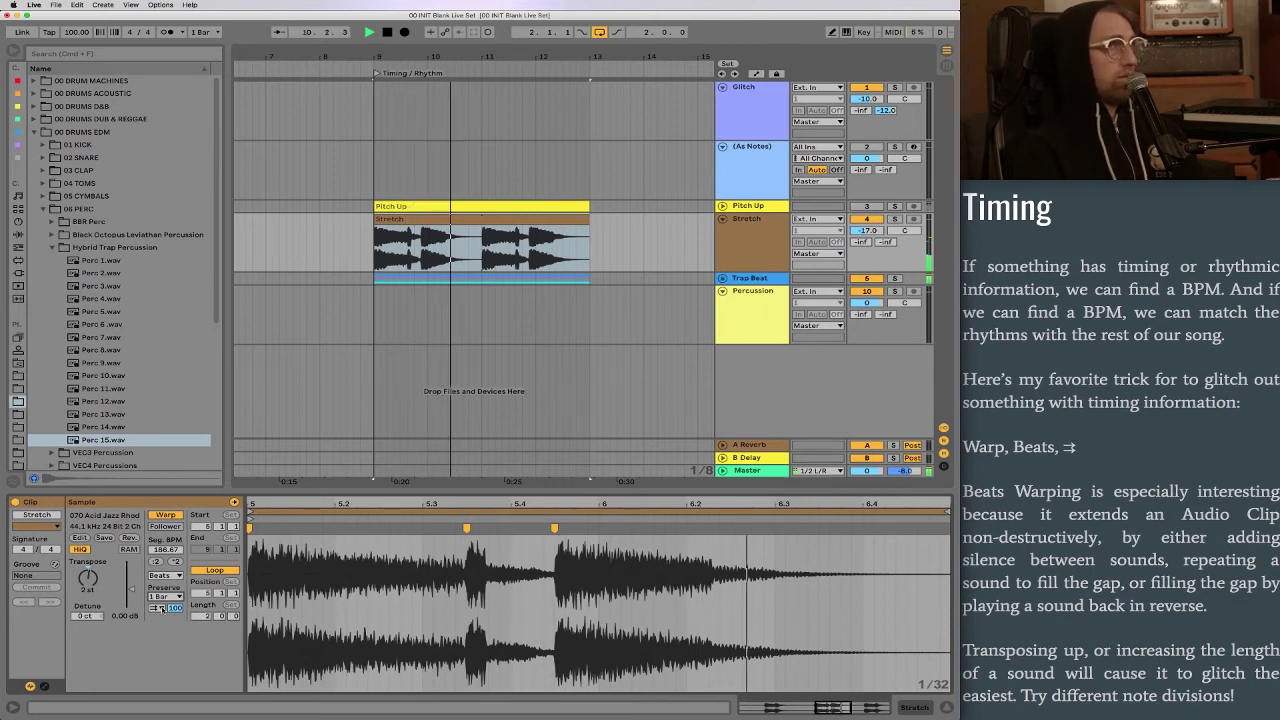
Set the Stretch clip's Preserve to Transients and insert a transient near 5.1.4 in its first note.
{"action": "left_click", "coordinate": [165, 596]}
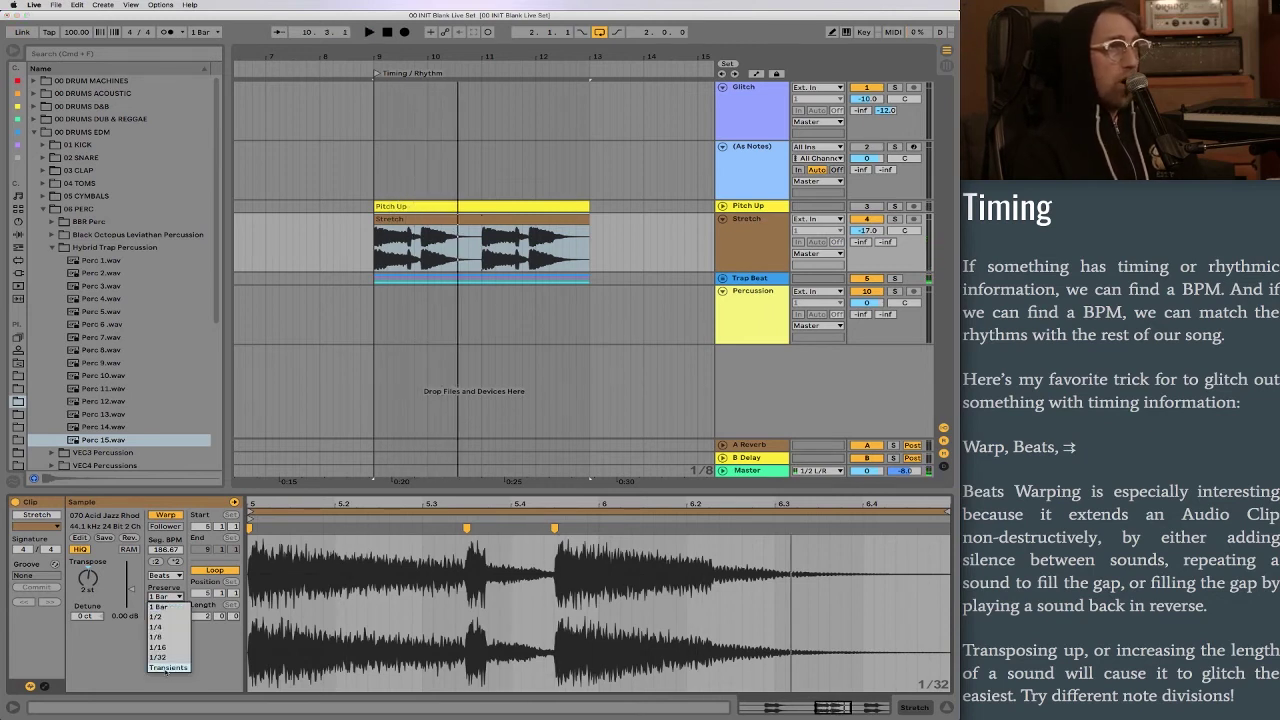
{"action": "left_click", "coordinate": [165, 670]}
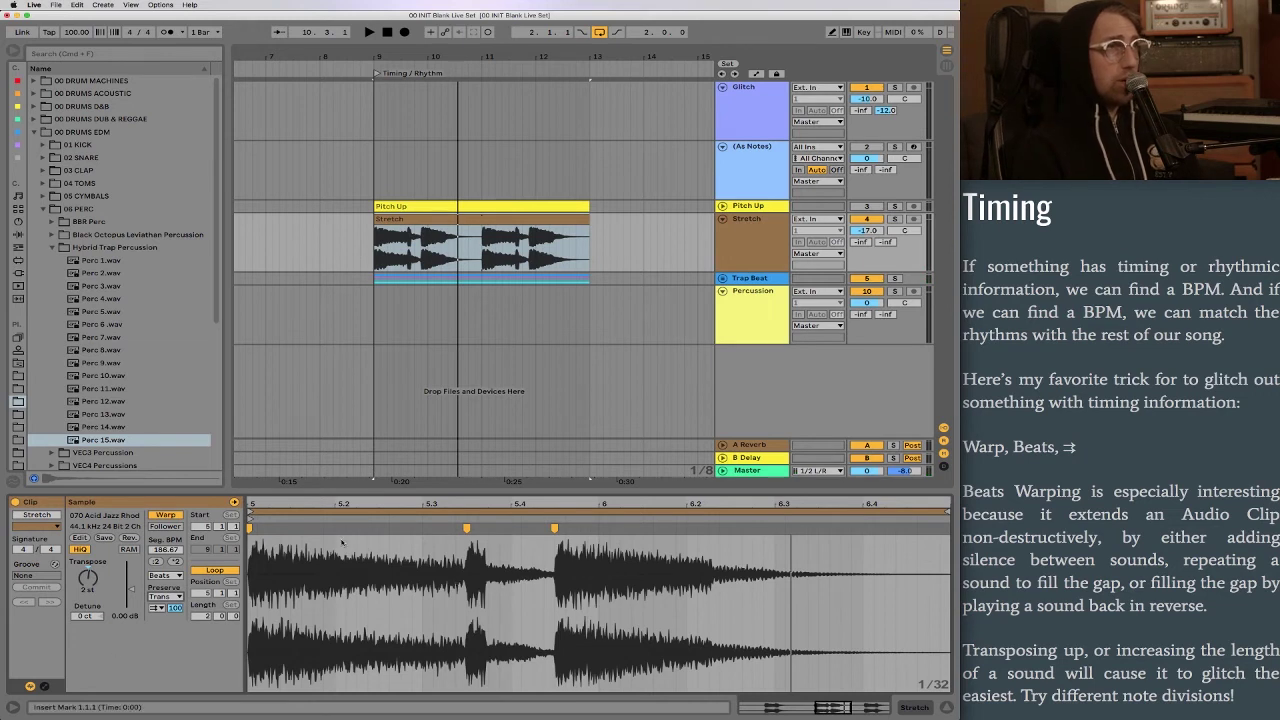
{"action": "right_click", "coordinate": [310, 531]}
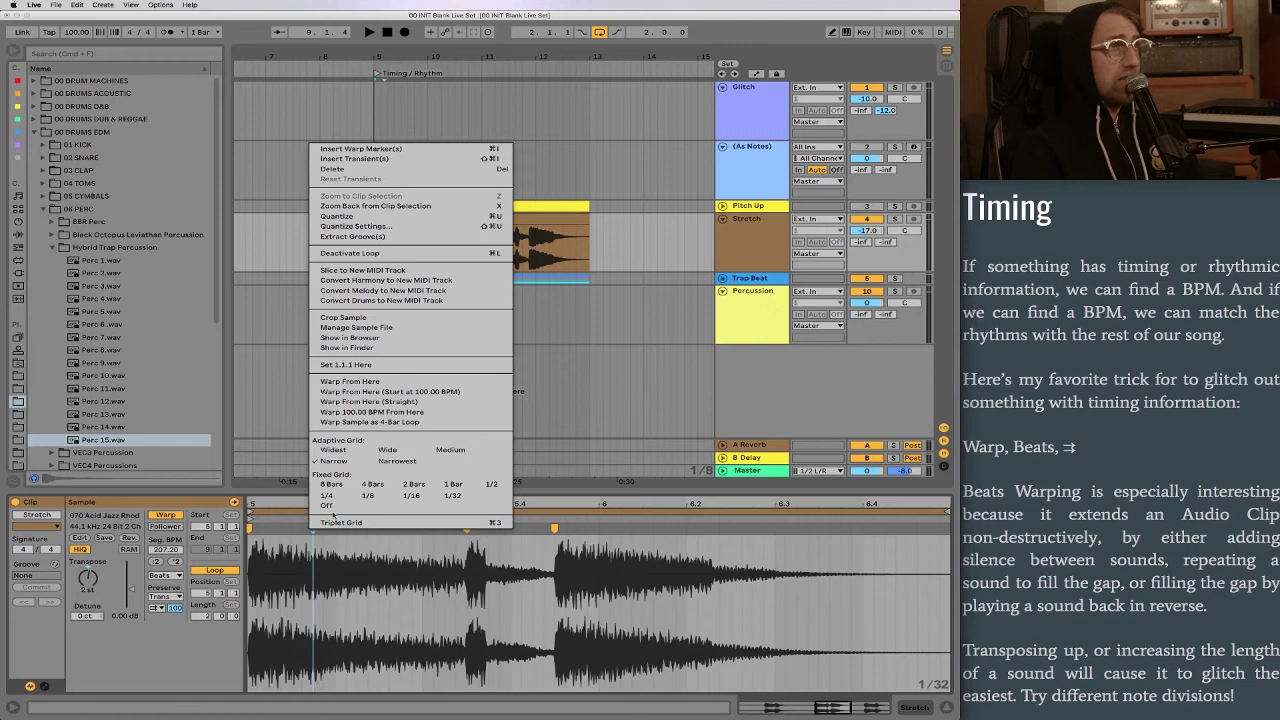
{"action": "left_click", "coordinate": [425, 160]}
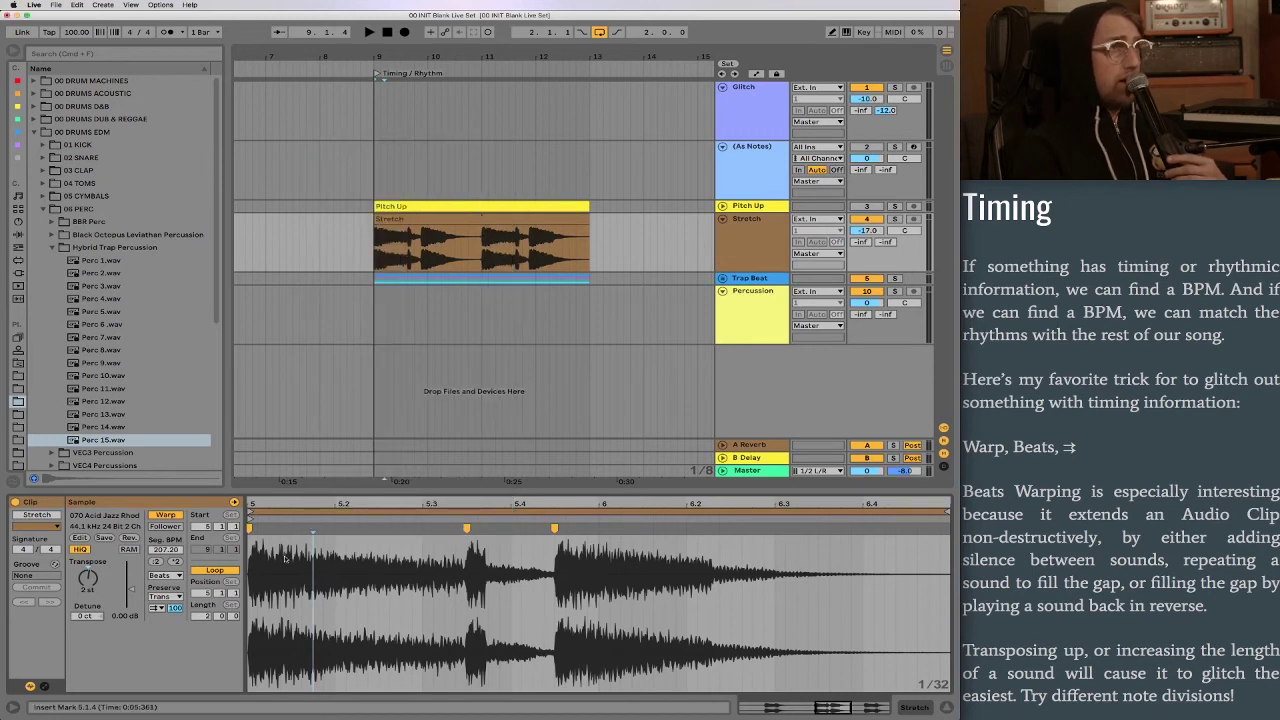
{"action": "right_click", "coordinate": [323, 570]}
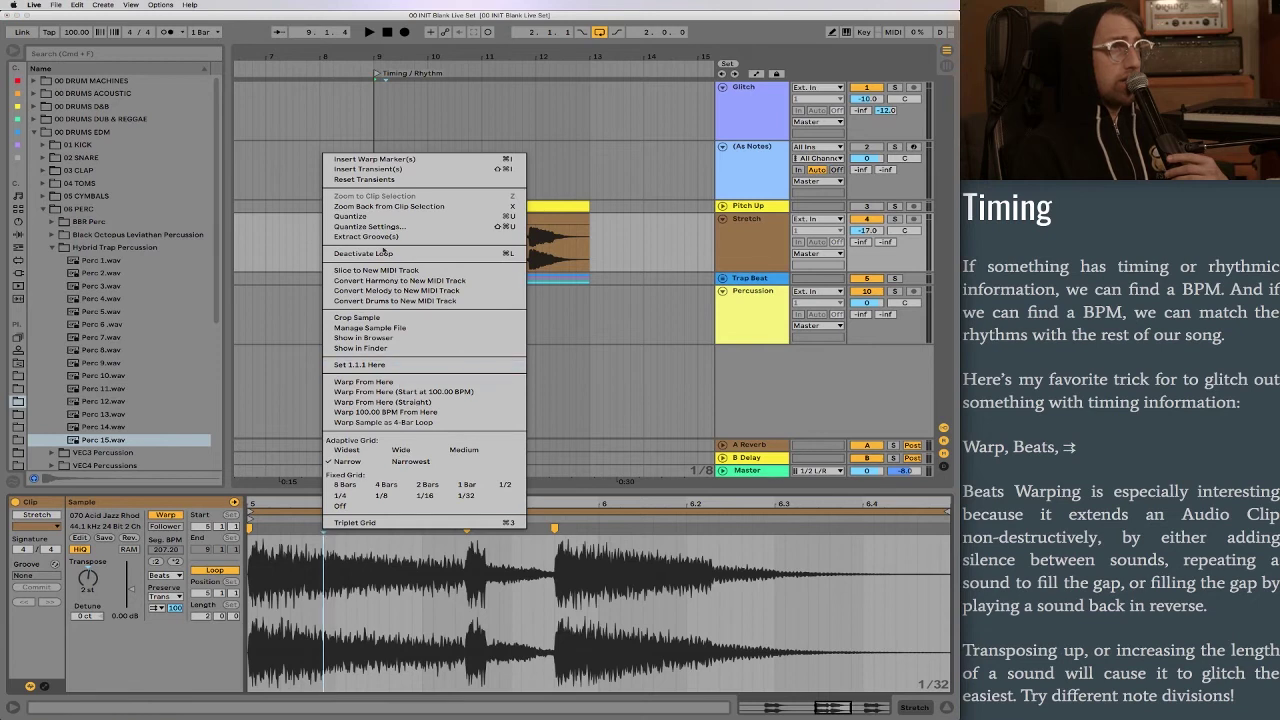
{"action": "left_click", "coordinate": [421, 168]}
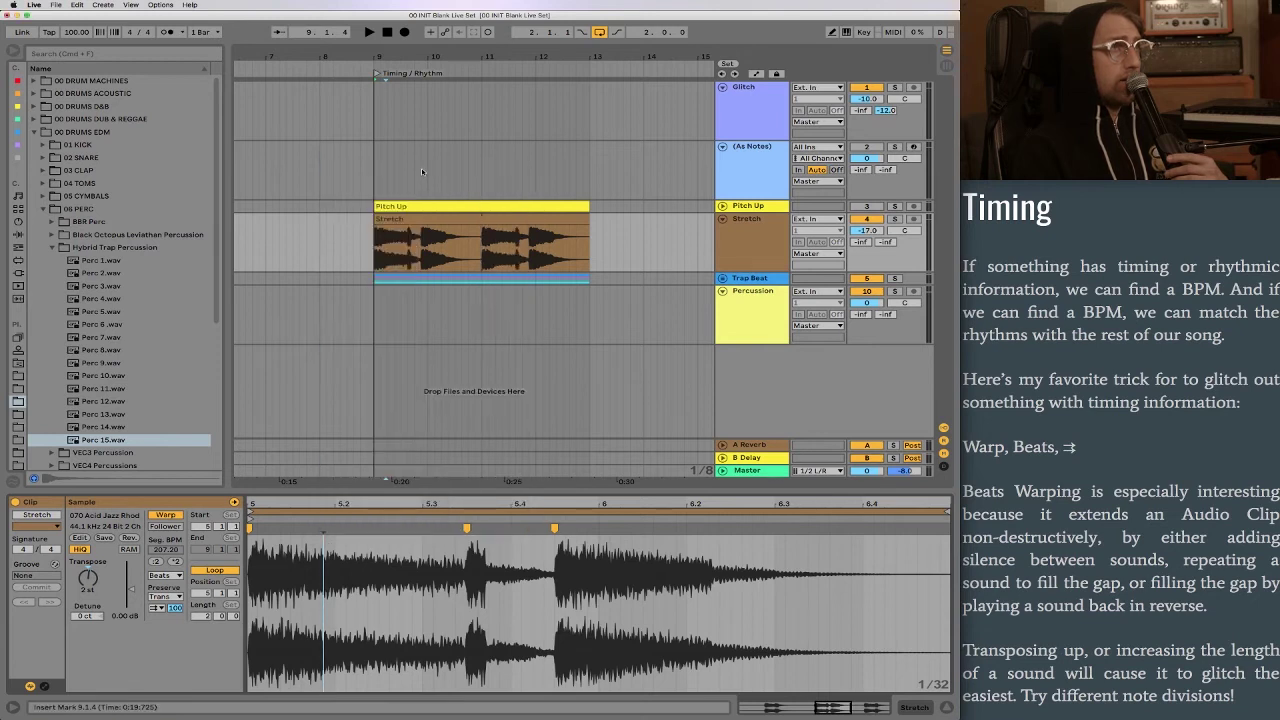
Insert a transient at about 6.2.2 in the Stretch clip's last note and audition the clip.
{"action": "left_click", "coordinate": [390, 607]}
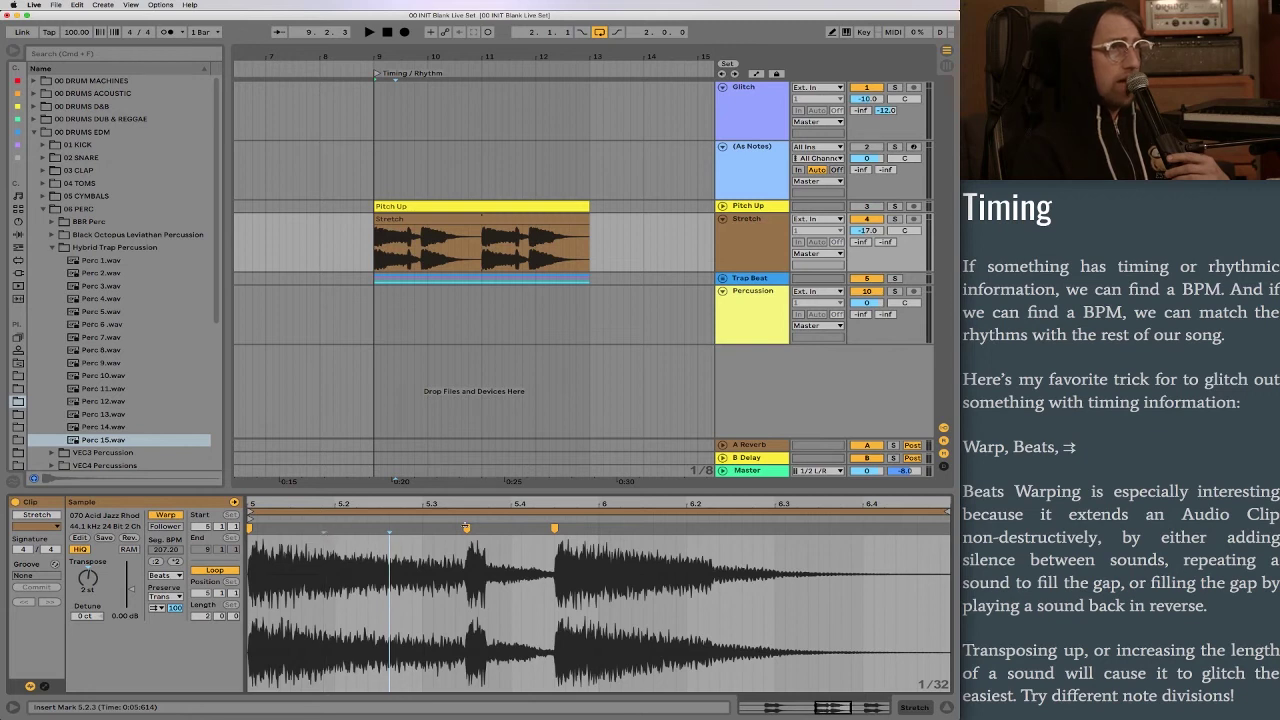
{"action": "right_click", "coordinate": [712, 530]}
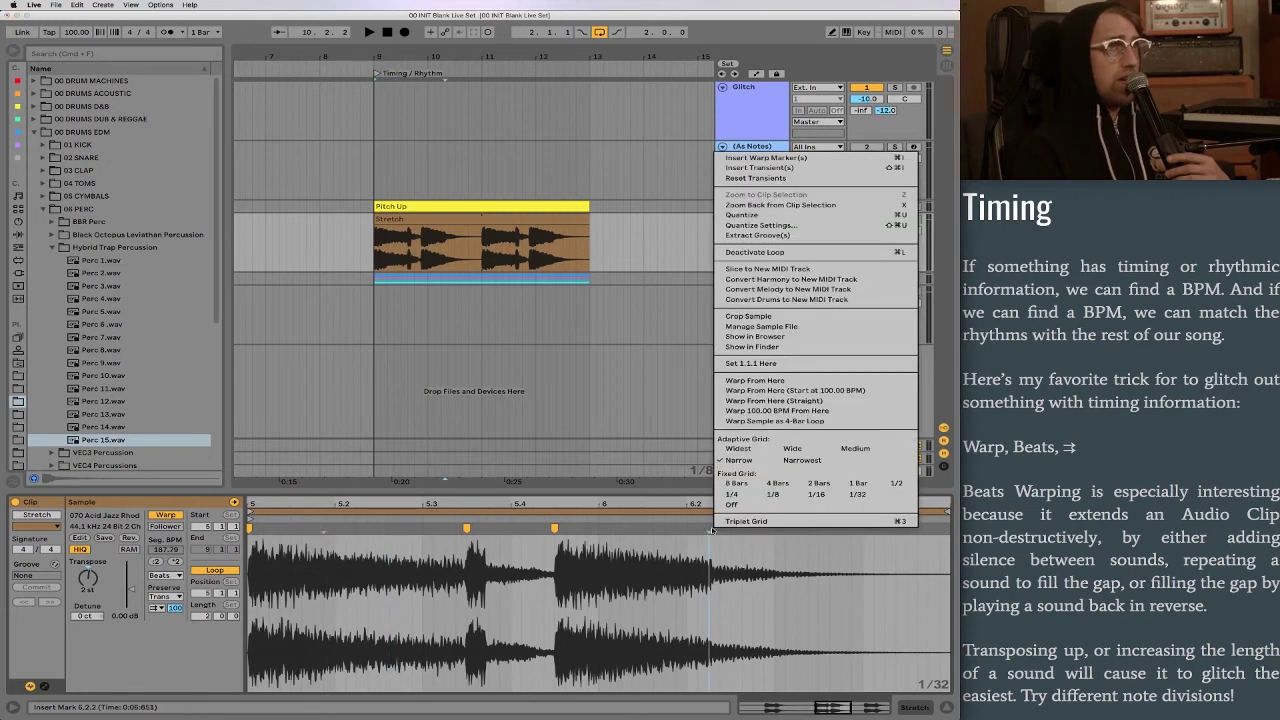
{"action": "left_click", "coordinate": [806, 178]}
{"action": "left_click", "coordinate": [654, 588]}
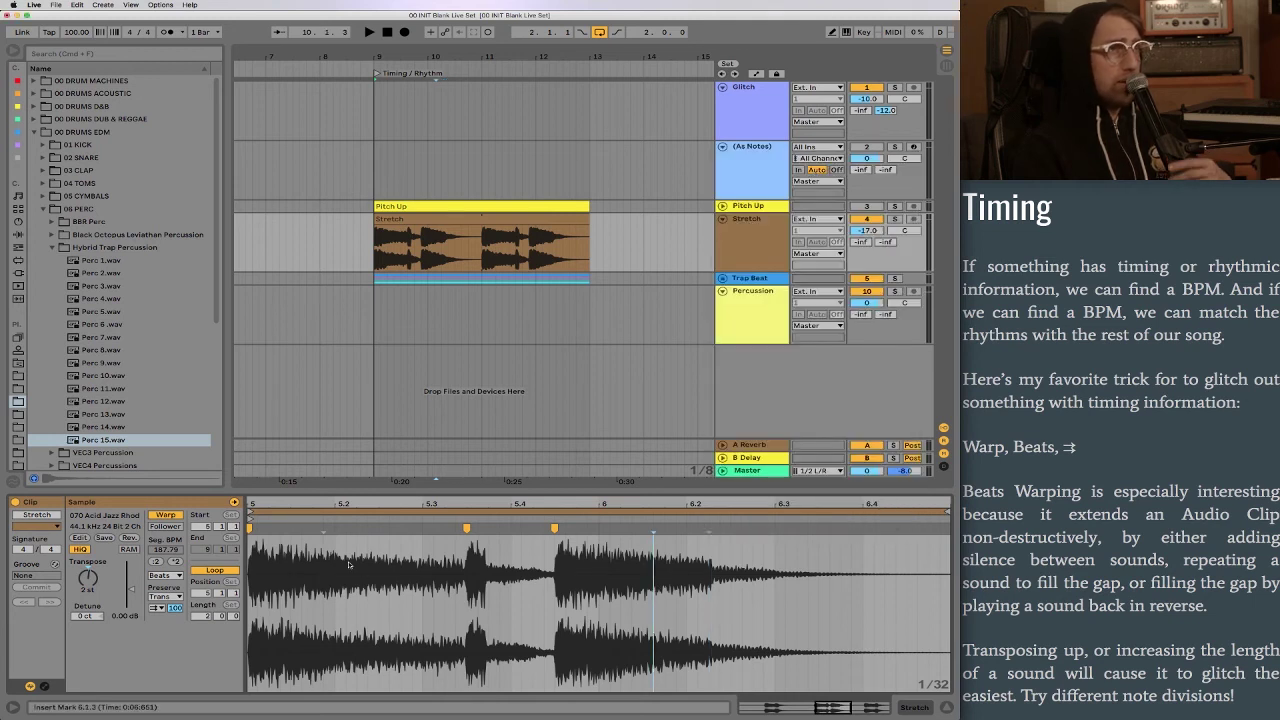
{"action": "key", "text": "space"}
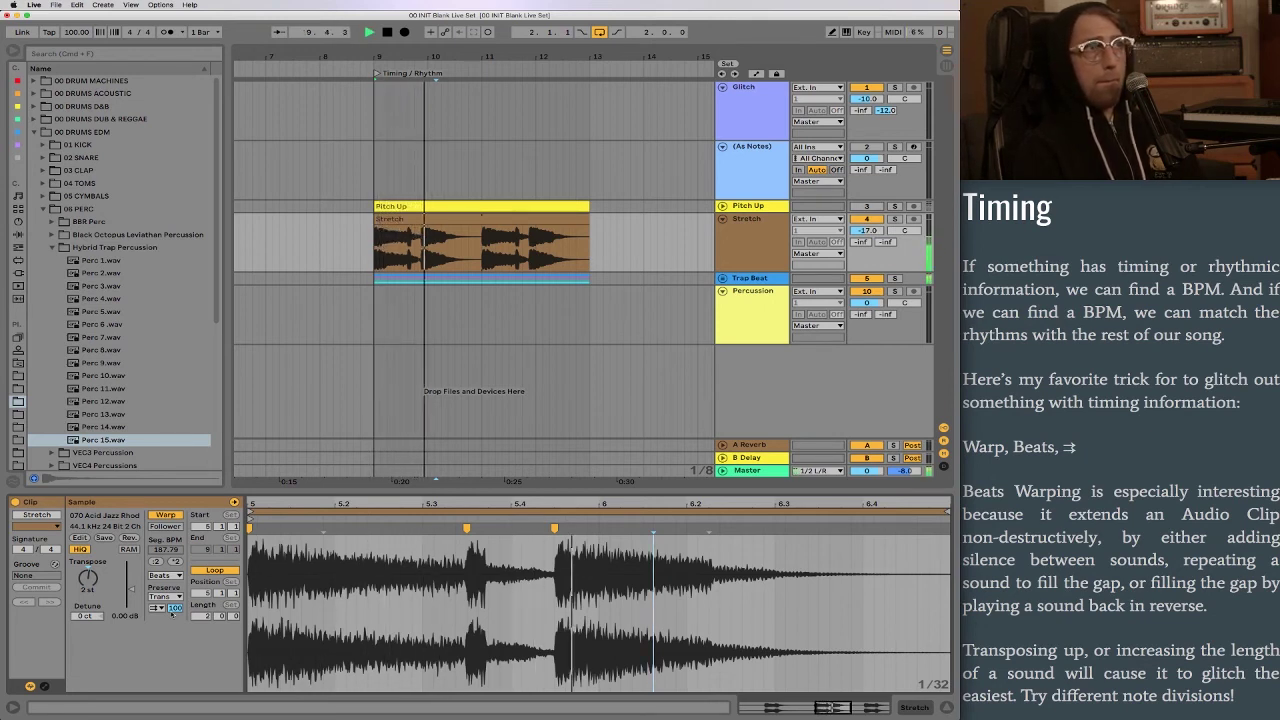
{"action": "key", "text": "space"}
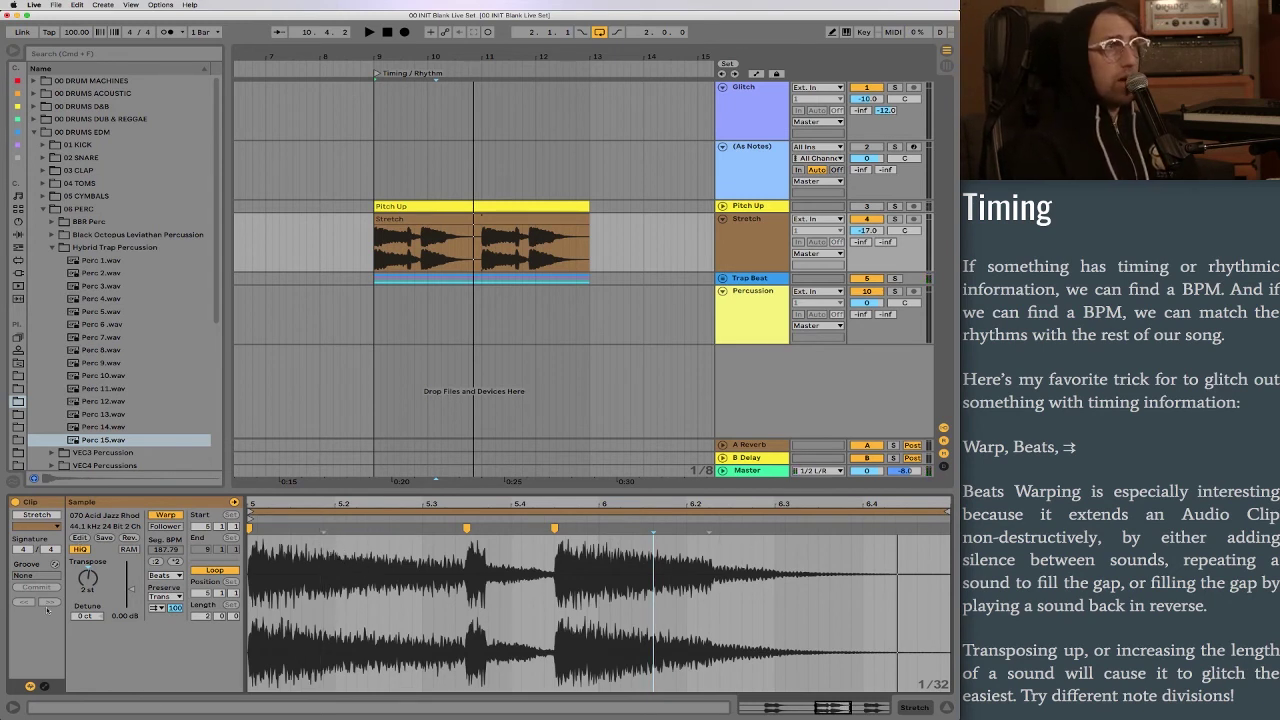
Transpose the Stretch clip up to 14 semitones and play it back.
{"action": "left_click_drag", "start_coordinate": [88, 577], "coordinate": [88, 540]}
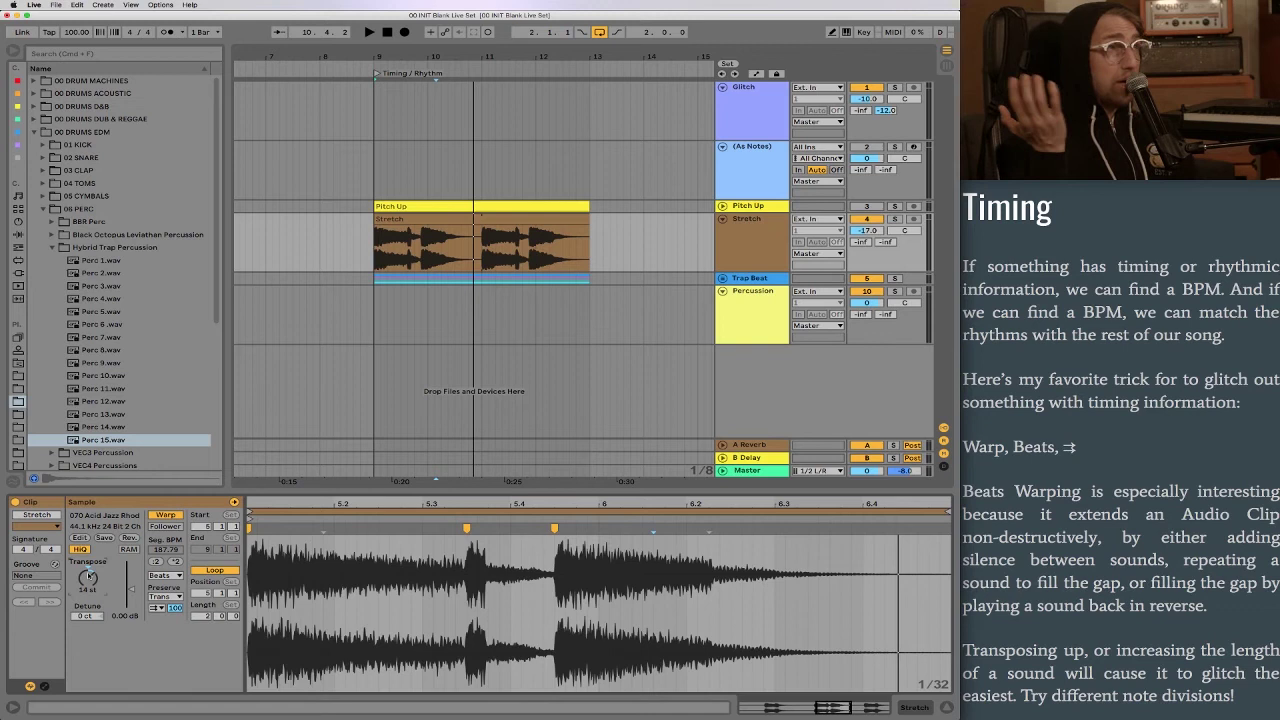
{"action": "key", "text": "space"}
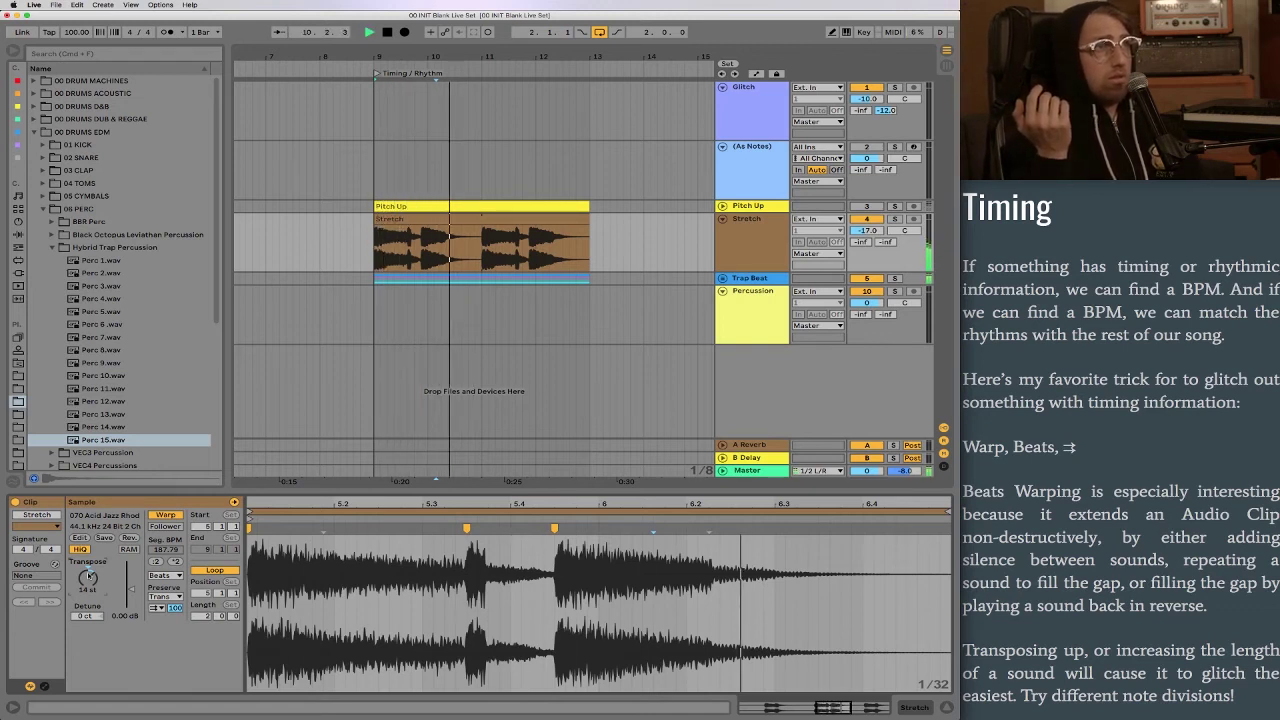
{"action": "key", "text": "space"}
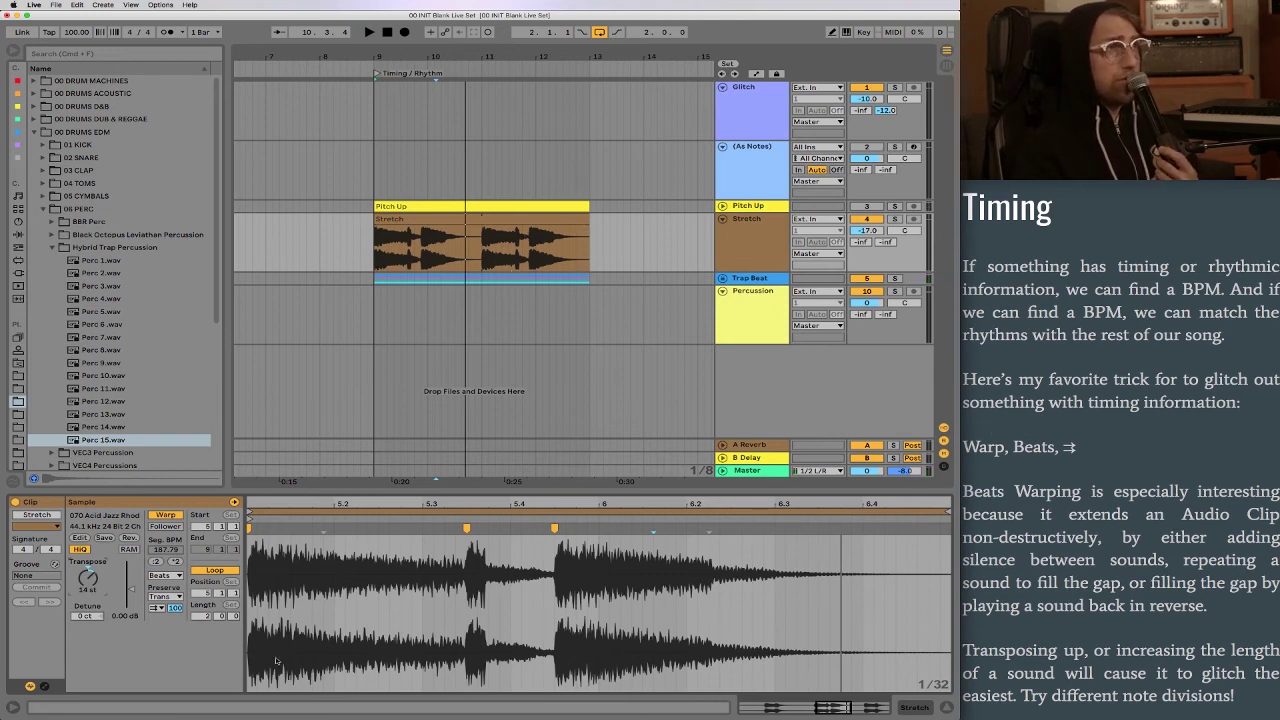
Examine the transient loop mode choices for the Stretch clip.
{"action": "left_click", "coordinate": [157, 608]}
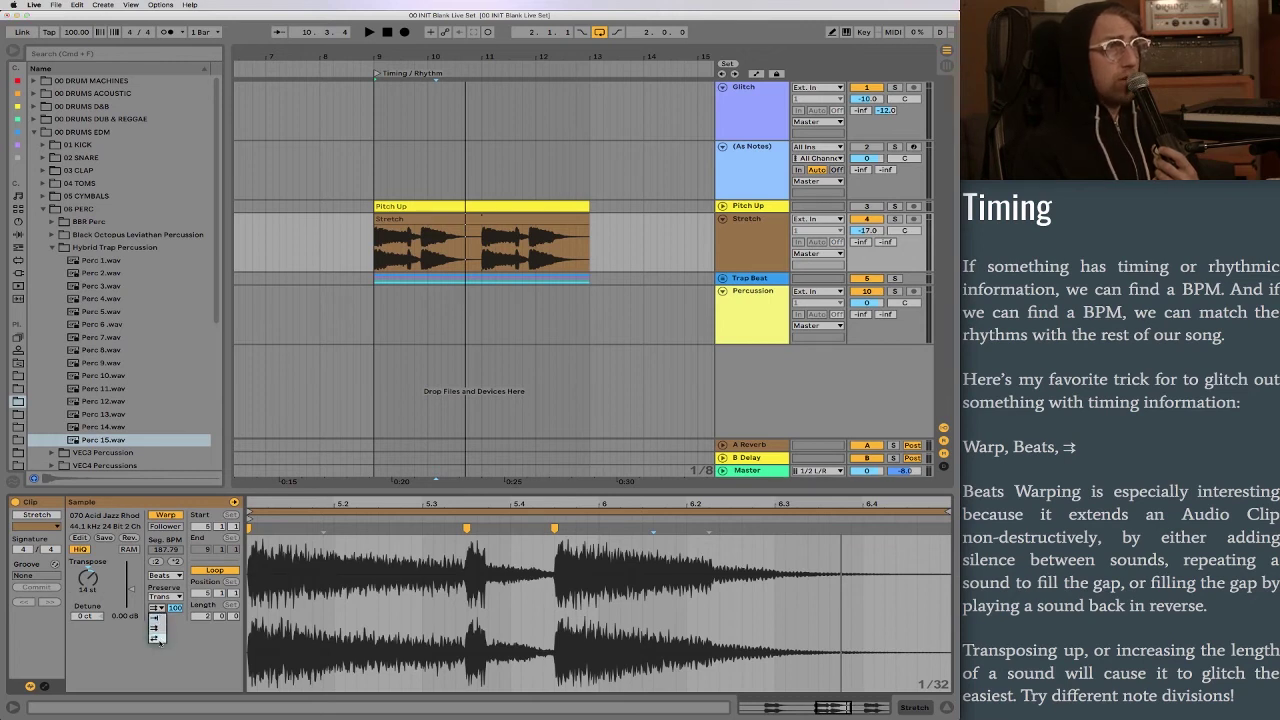
{"action": "left_click", "coordinate": [158, 639]}
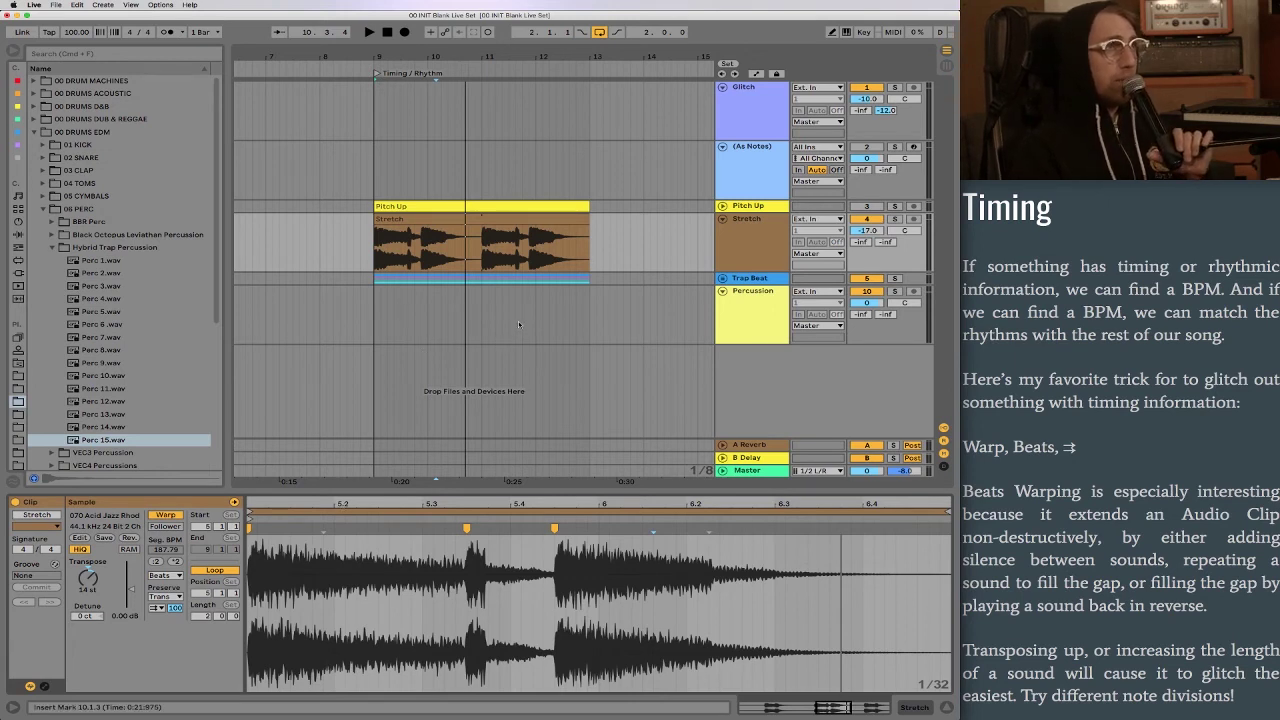
Play the Percussion clip at bar 17 with the 20 OTTs rack still switched off.
{"action": "scroll", "coordinate": [518, 321], "scroll_direction": "right", "scroll_amount": 10}
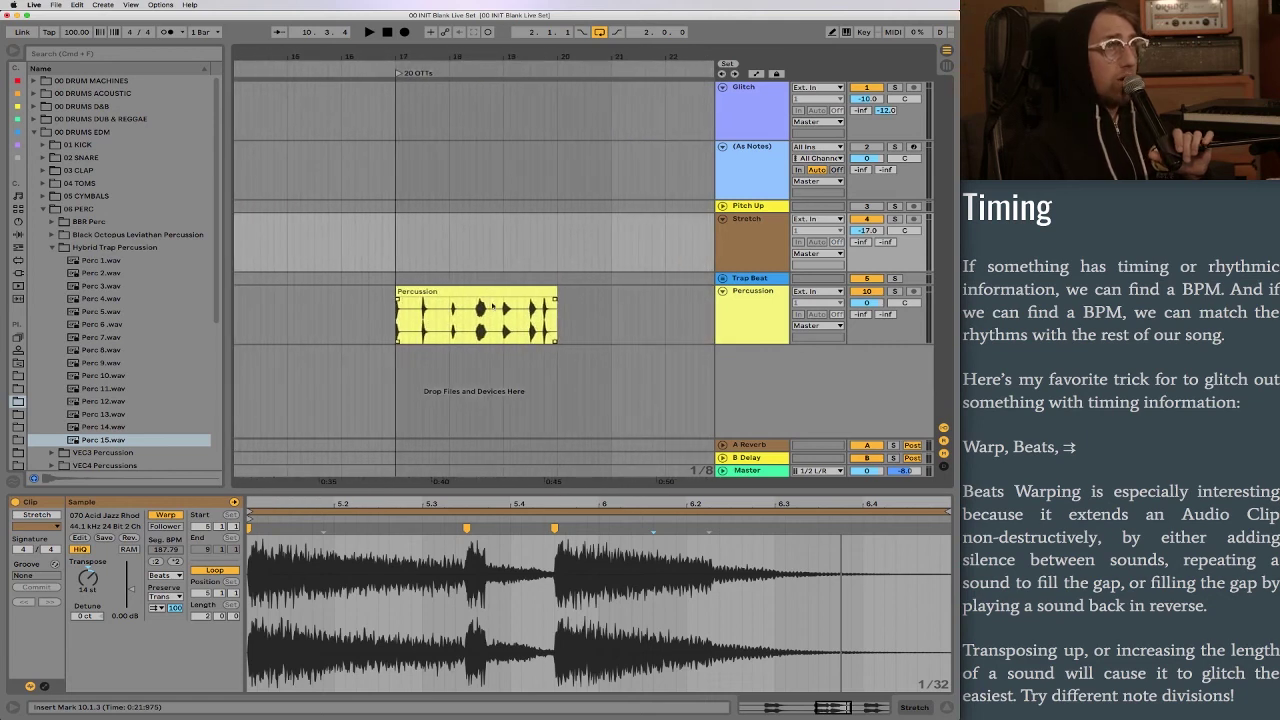
{"action": "left_click", "coordinate": [492, 306]}
{"action": "scroll", "coordinate": [1118, 439], "scroll_direction": "down", "scroll_amount": 1}
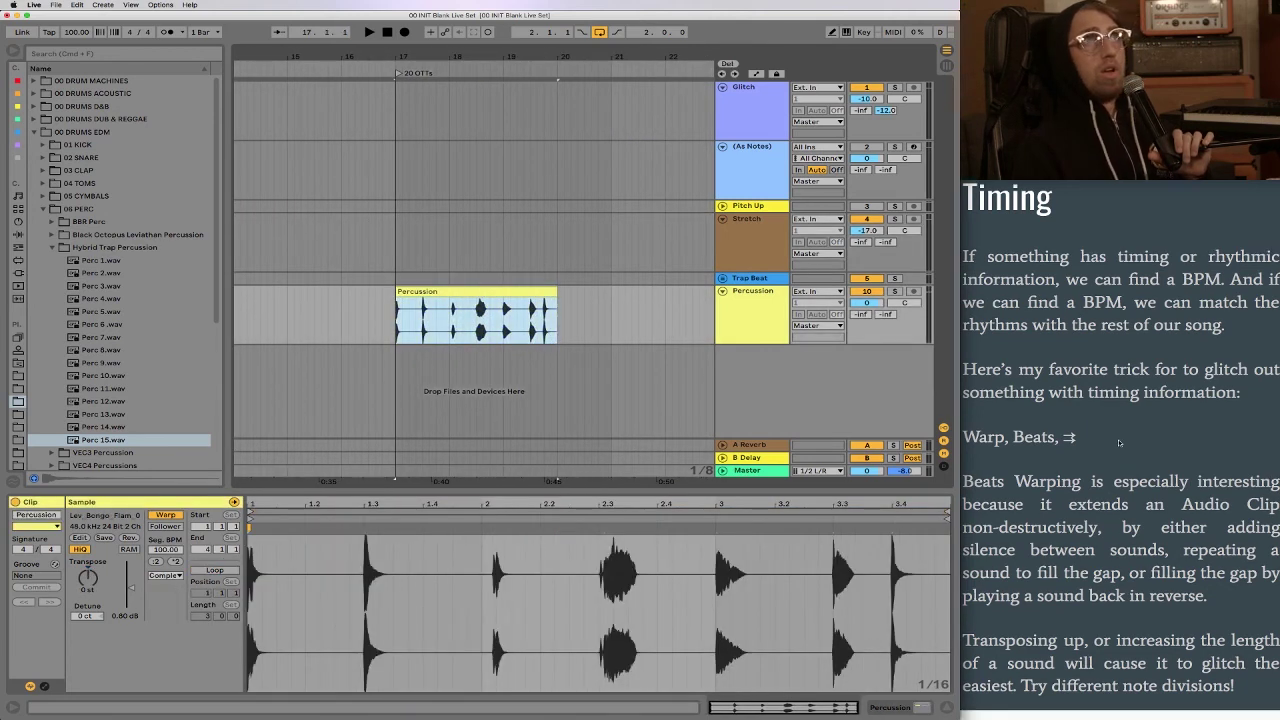
{"action": "scroll", "coordinate": [1118, 439], "scroll_direction": "down", "scroll_amount": 5}
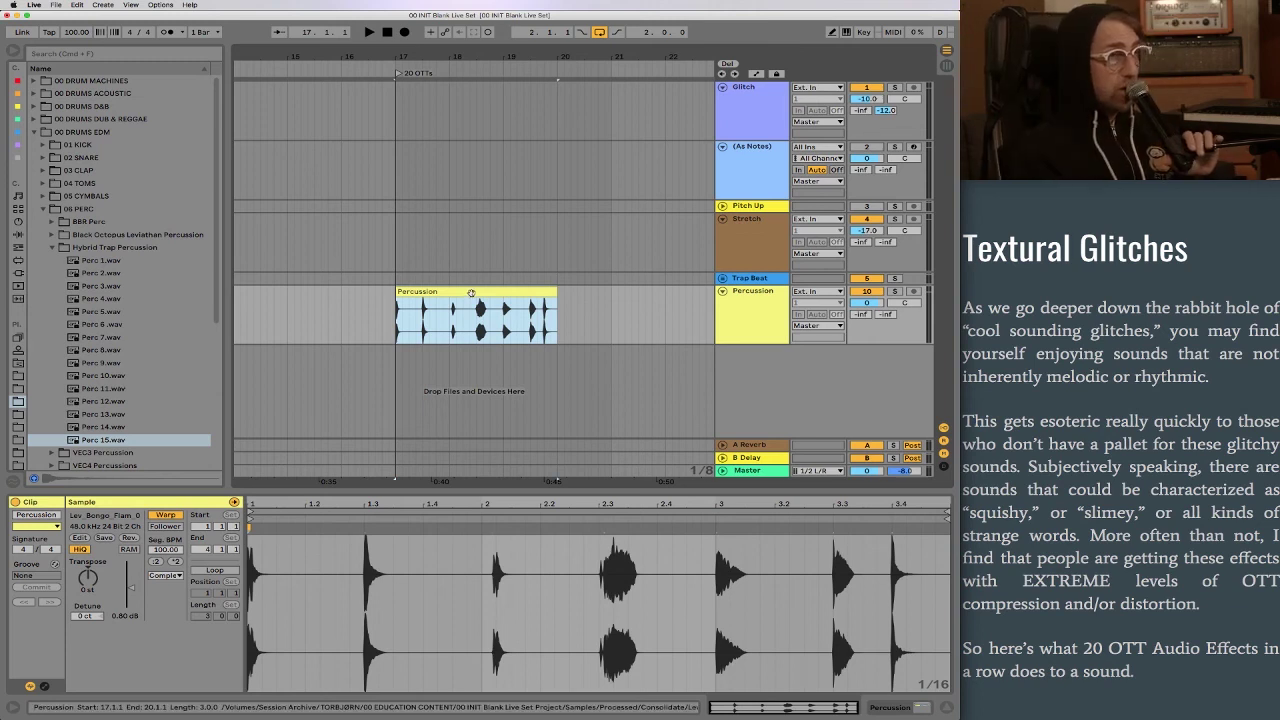
{"action": "left_click", "coordinate": [448, 373]}
{"action": "key", "text": "space"}
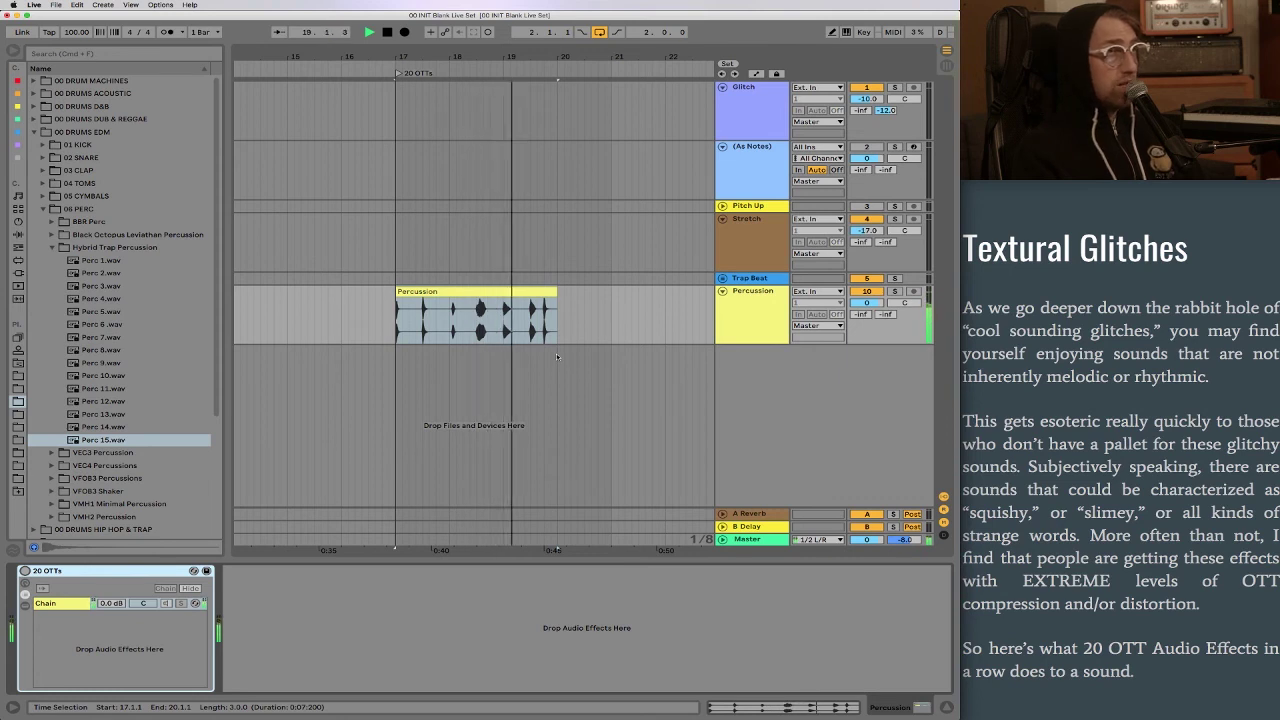
{"action": "key", "text": "space"}
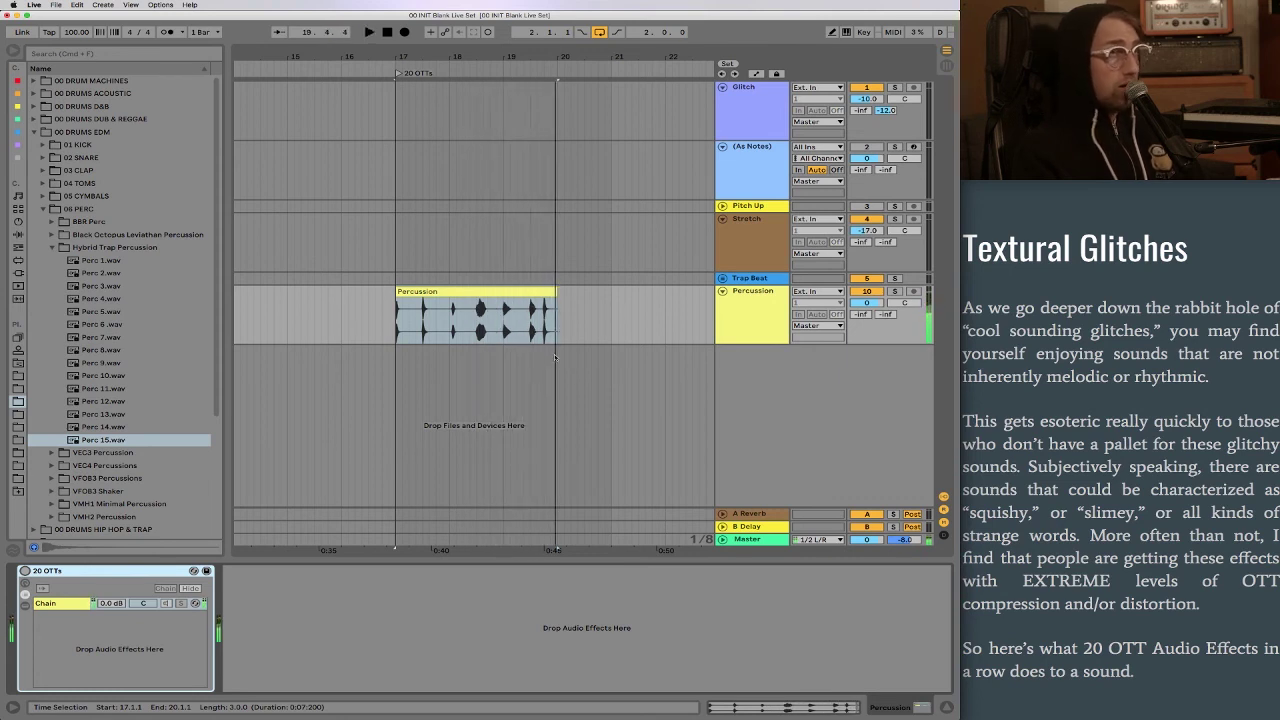
Enable the 20 OTTs rack on the Percussion track, show its chain devices and play the clip through them.
{"action": "left_click", "coordinate": [519, 293]}
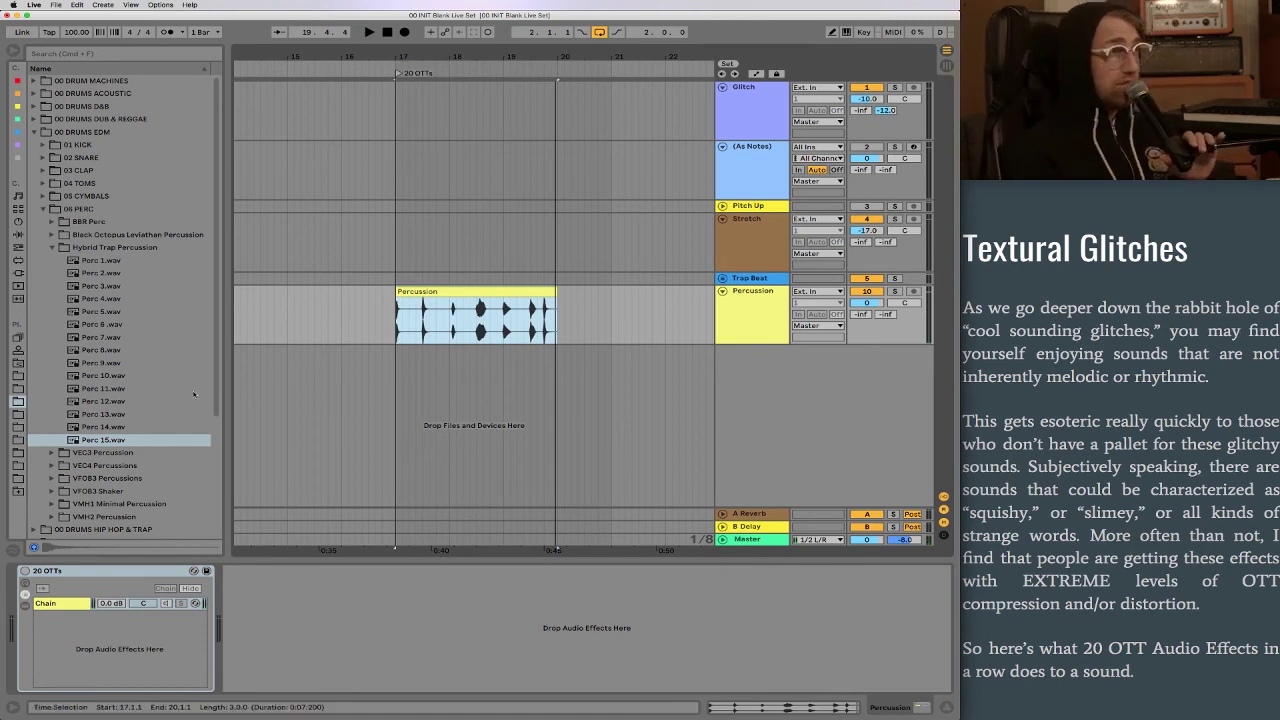
{"action": "left_click", "coordinate": [58, 604]}
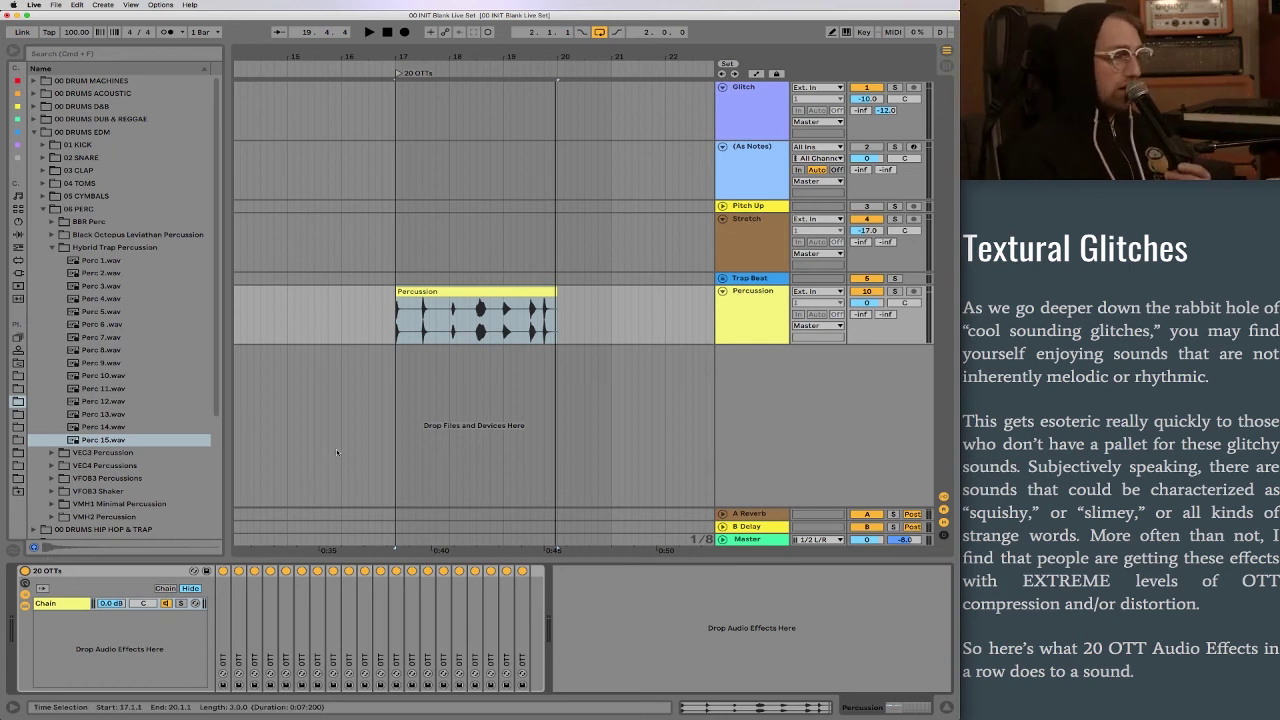
{"action": "key", "text": "space"}
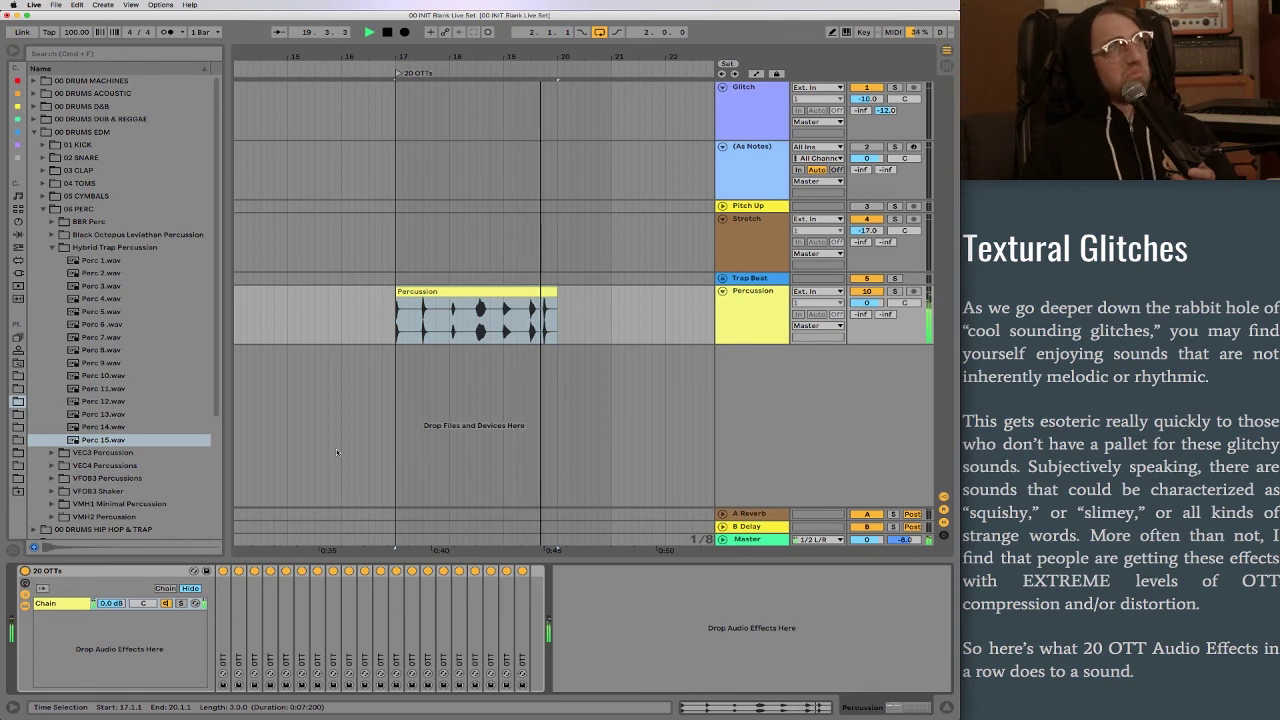
{"action": "key", "text": "space"}
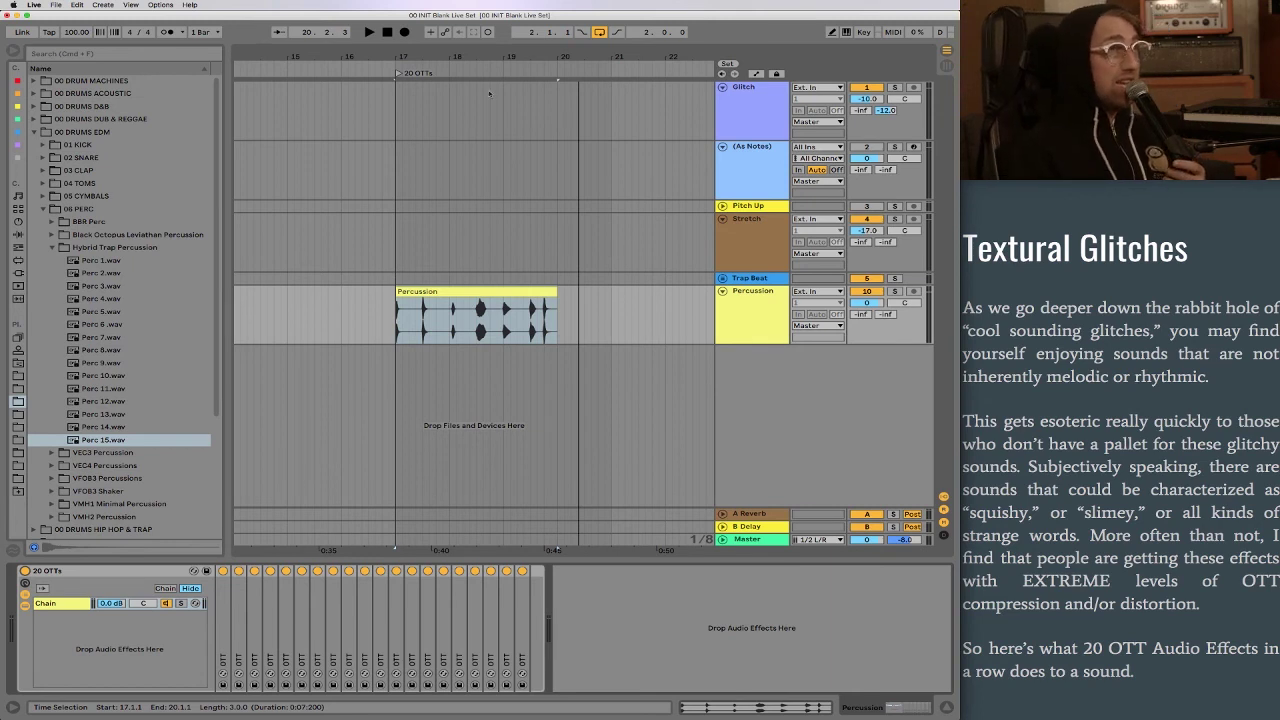
Open the Percussion clip's sample and examine its waveform close up at individual sample level.
{"action": "double_click", "coordinate": [471, 300]}
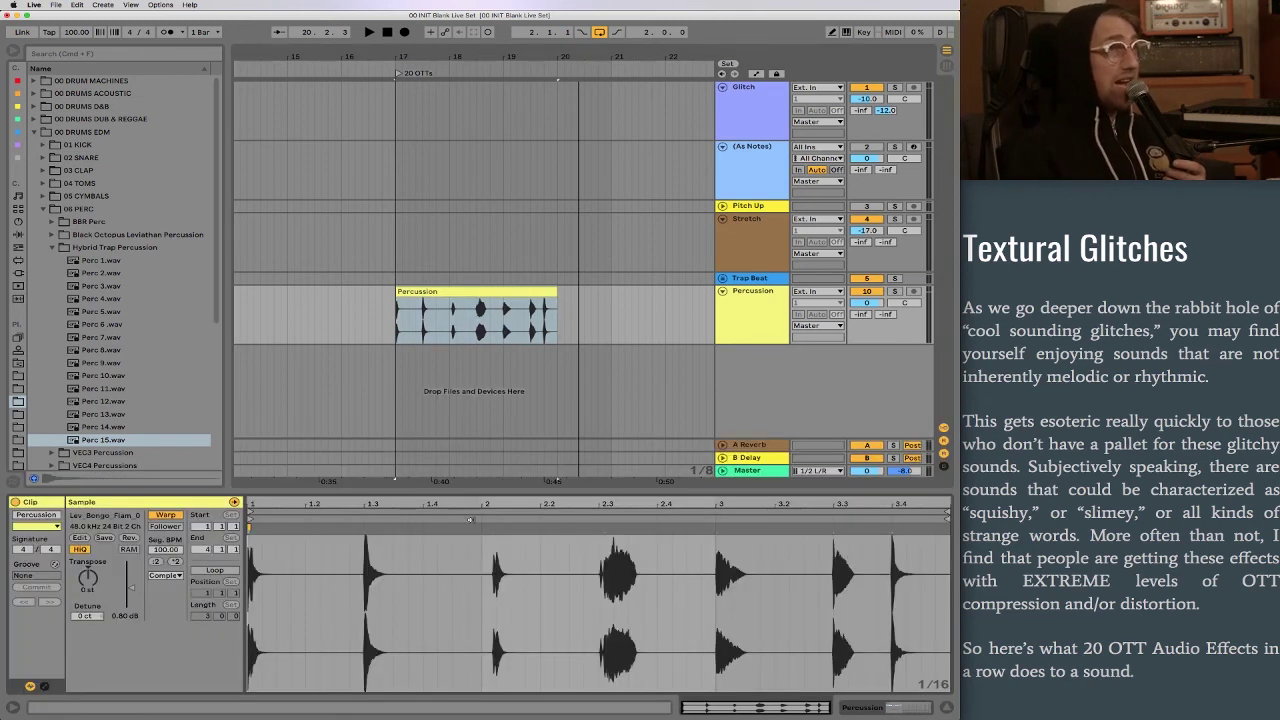
{"action": "left_click_drag", "start_coordinate": [499, 511], "coordinate": [499, 610]}
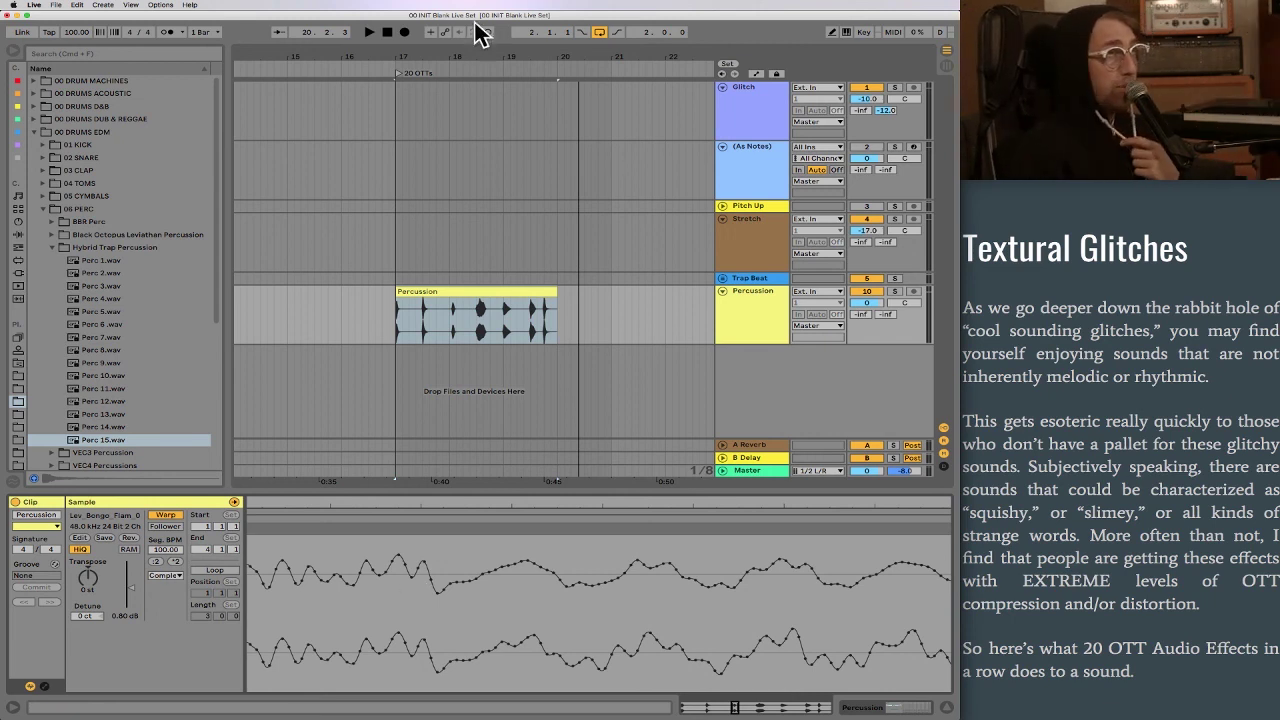
Show the whole arrangement alongside the Percussion track's 20 OTTs rack and select the Percussion clip.
{"action": "key", "text": "minus"}
{"action": "key", "text": "minus"}
{"action": "key", "text": "minus"}
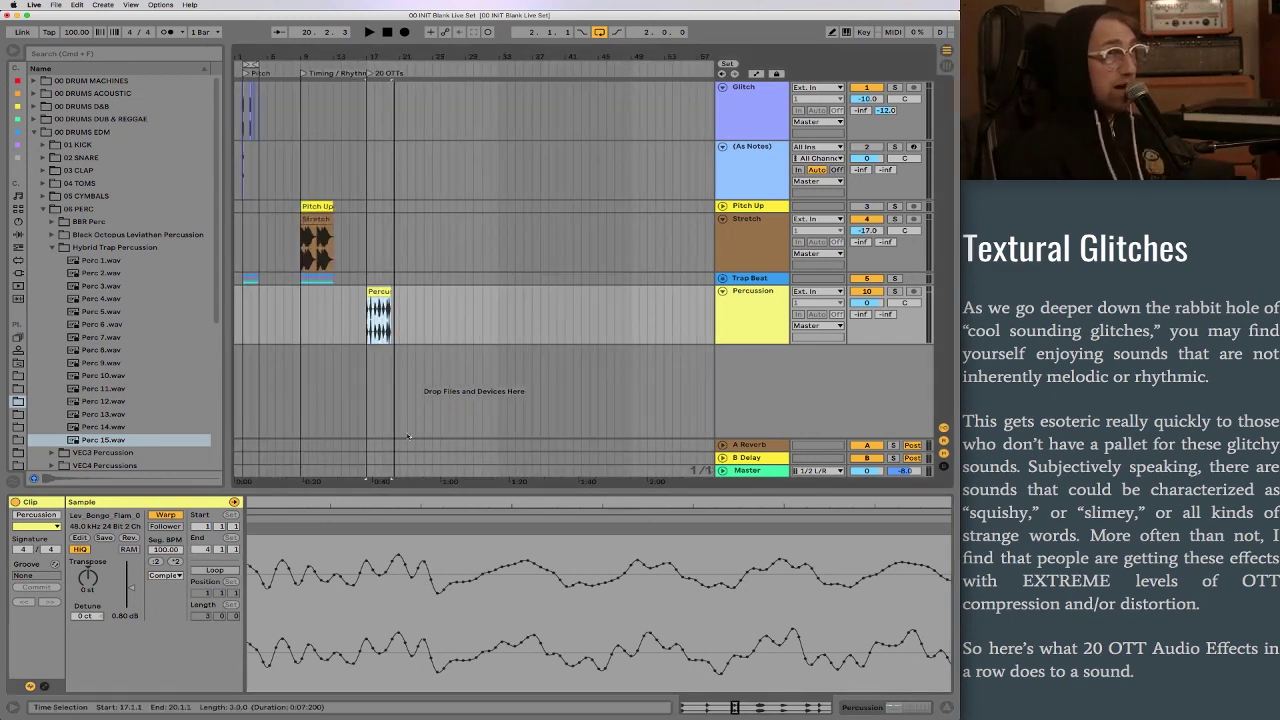
{"action": "left_click", "coordinate": [411, 320]}
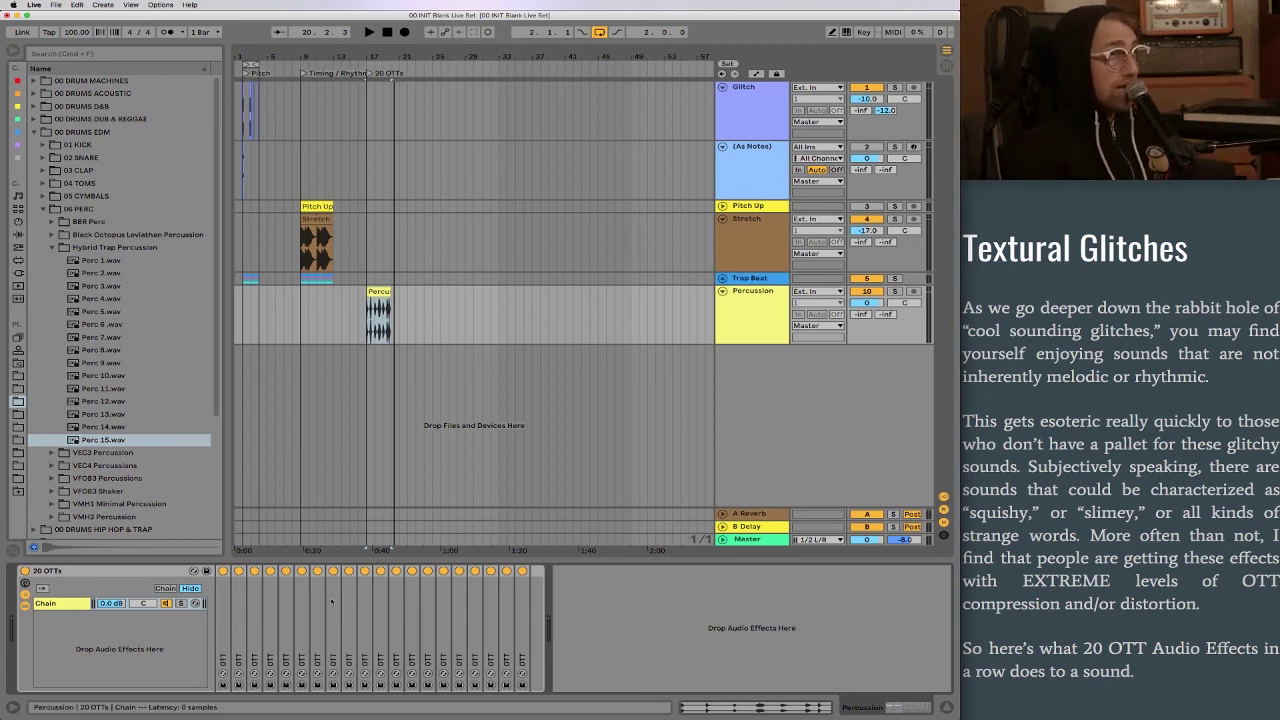
{"action": "left_click", "coordinate": [380, 292]}
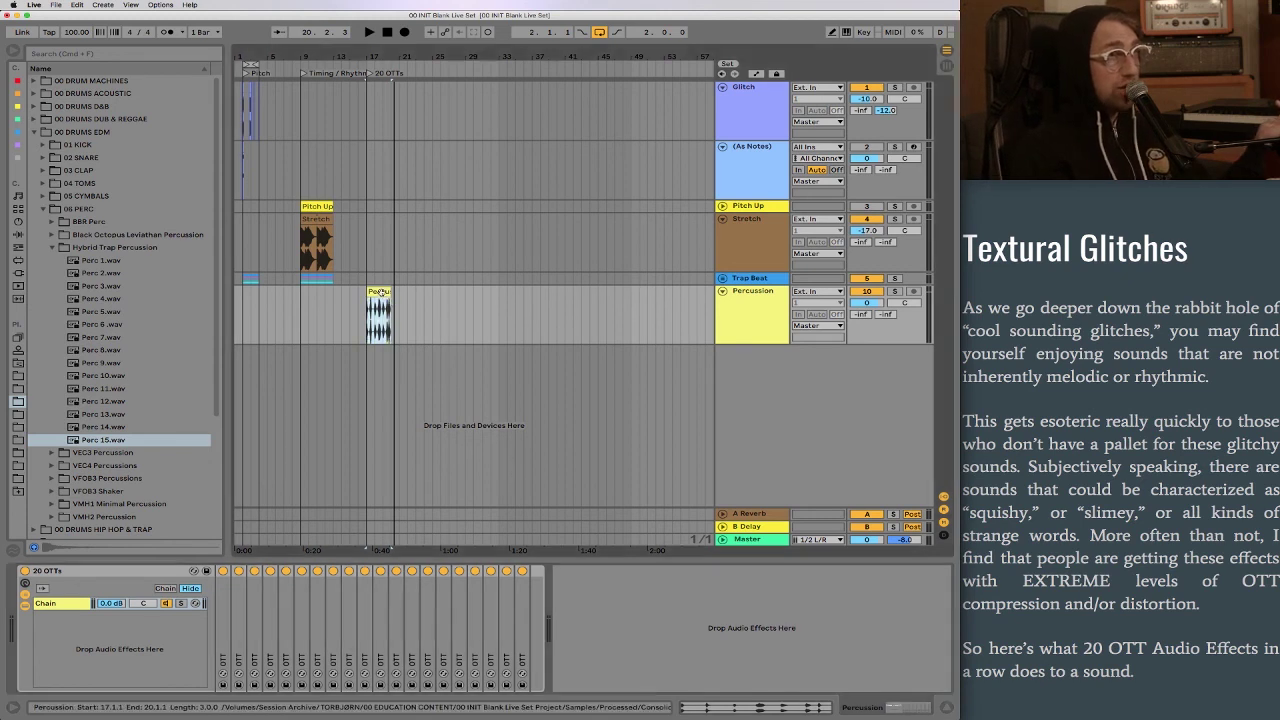